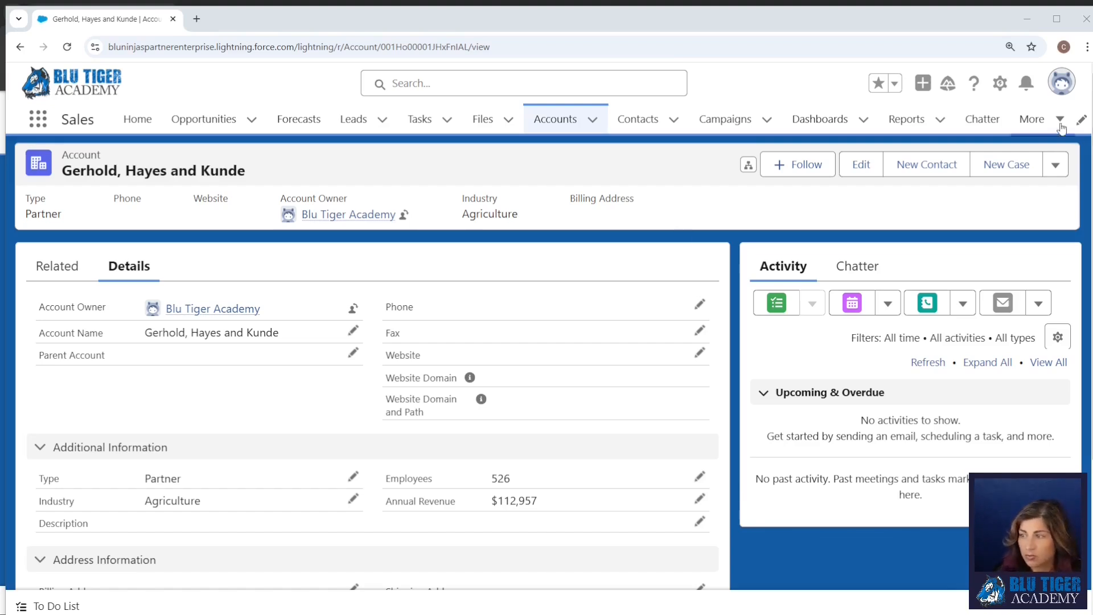
# Open the Account object's fields in Setup and begin a new custom field with the Picklist data type.
pyautogui.click(1000, 83)
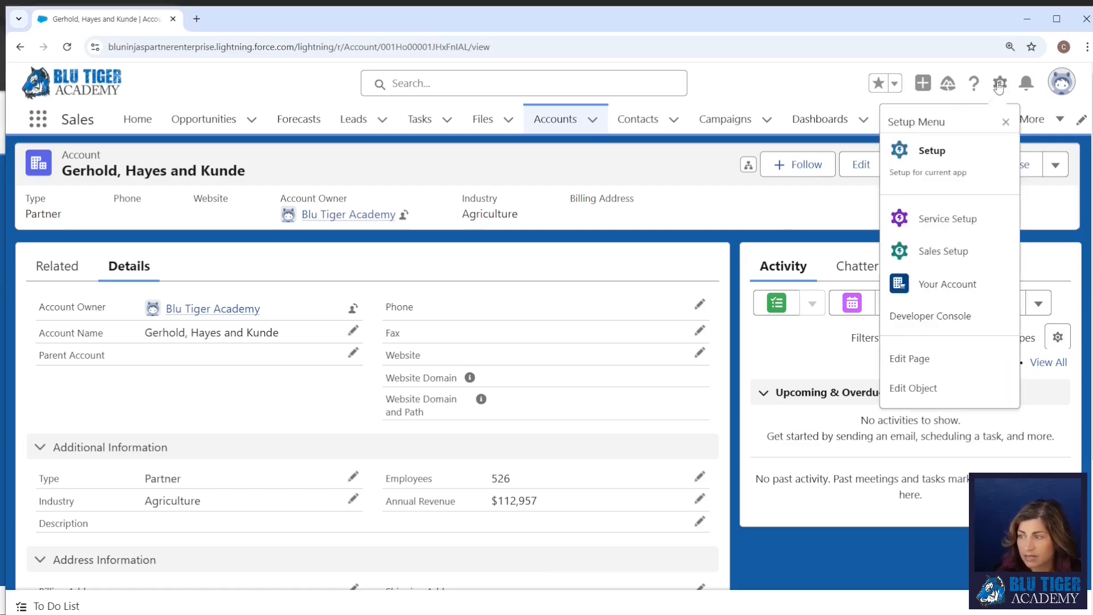
pyautogui.click(969, 386)
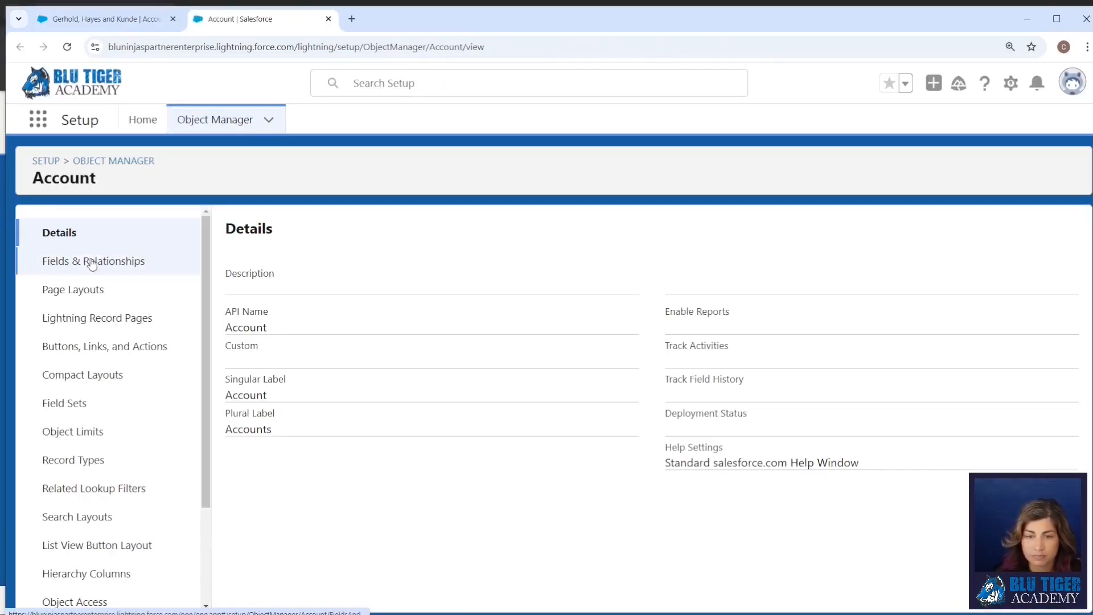
pyautogui.click(93, 261)
pyautogui.click(739, 225)
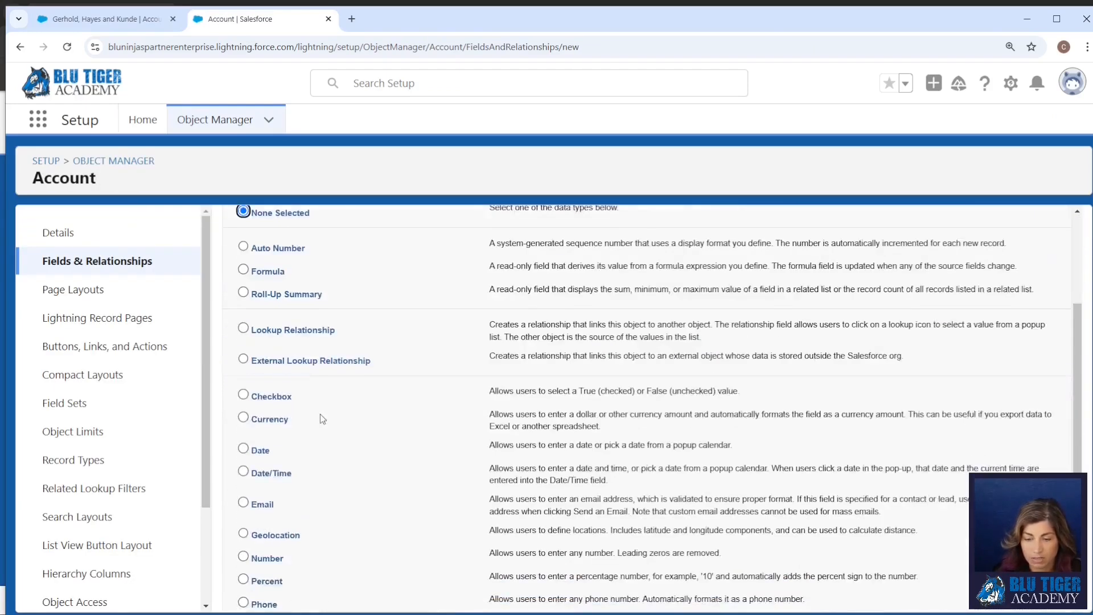
pyautogui.scroll(-2, 317, 478)
pyautogui.click(276, 499)
pyautogui.scroll(5, 978, 276)
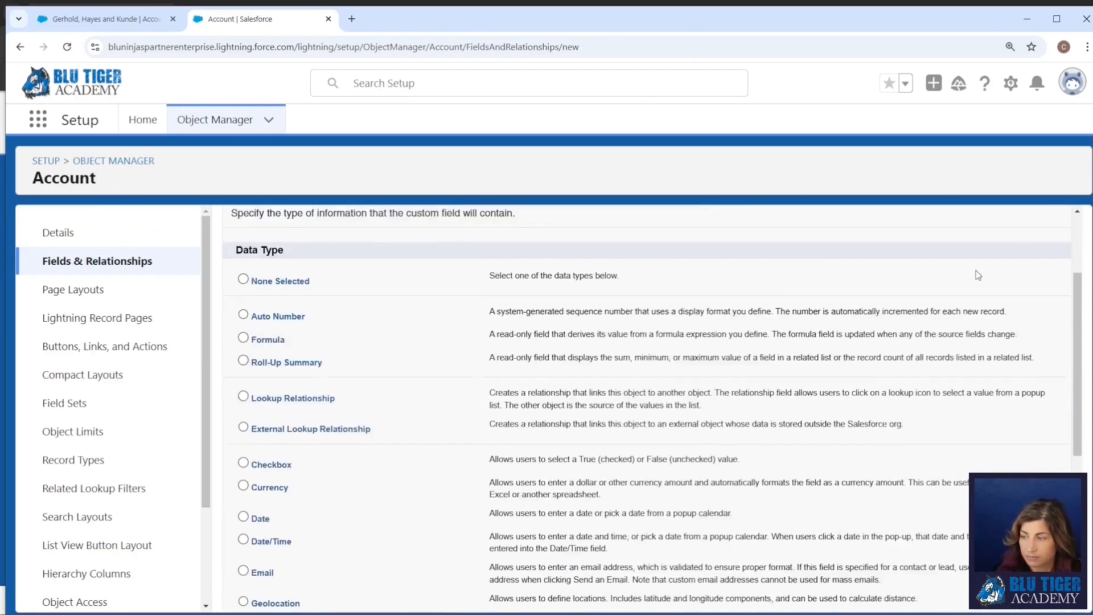
pyautogui.click(1014, 310)
# Label the picklist field Status and enter its own values Prospect, Customer and Out of Business on separate lines.
pyautogui.click(427, 342)
pyautogui.write('Status')
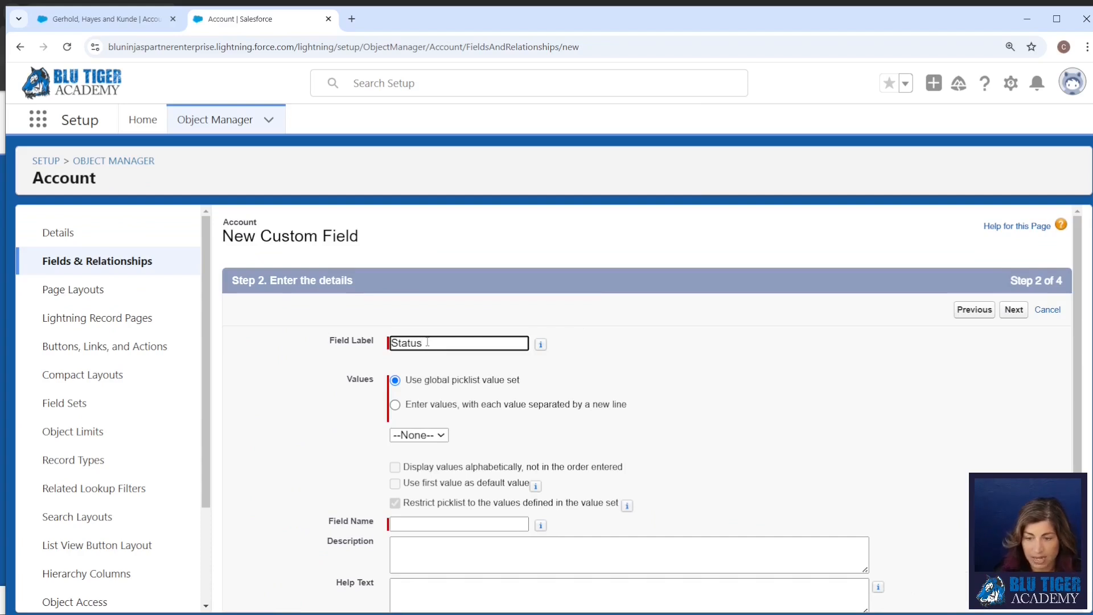
pyautogui.click(410, 404)
pyautogui.click(433, 488)
pyautogui.write('Prospect')
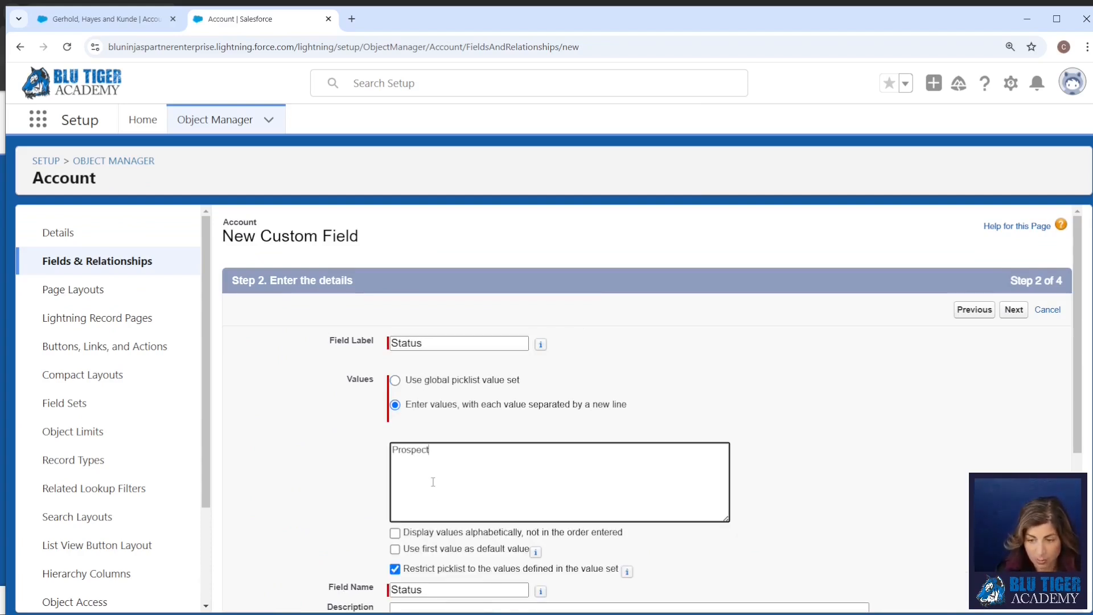
pyautogui.press('Return')
pyautogui.write('Customer')
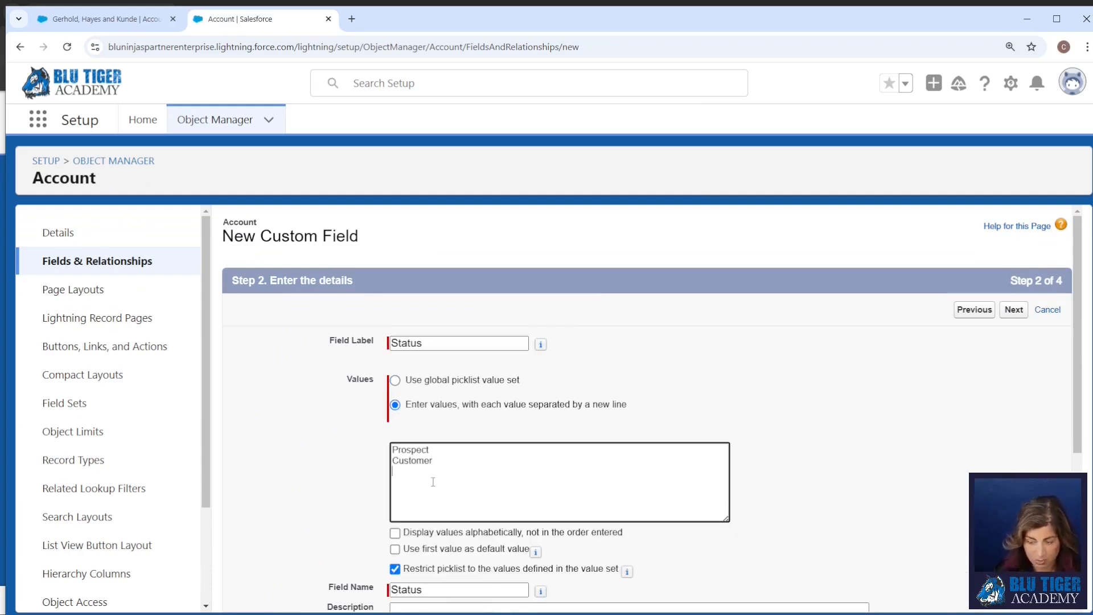
pyautogui.press('Return')
pyautogui.write('Out of Business')
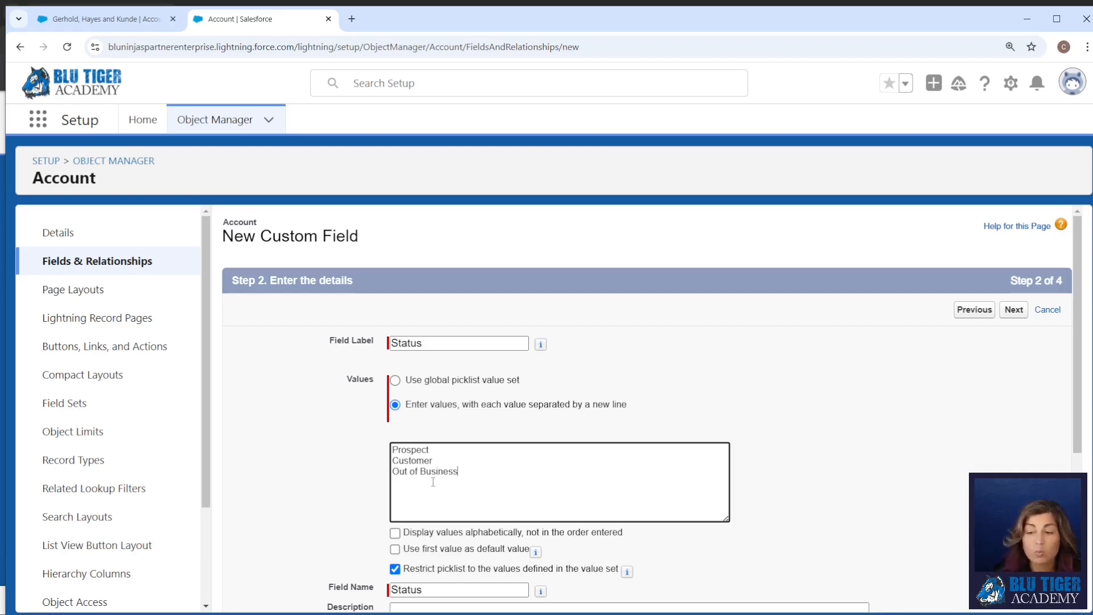
# Add help text explaining that the field identifies customers or prospects and automation sets Customer upon a closed won opportunity, and continue to field-level security.
pyautogui.scroll(-3, 433, 482)
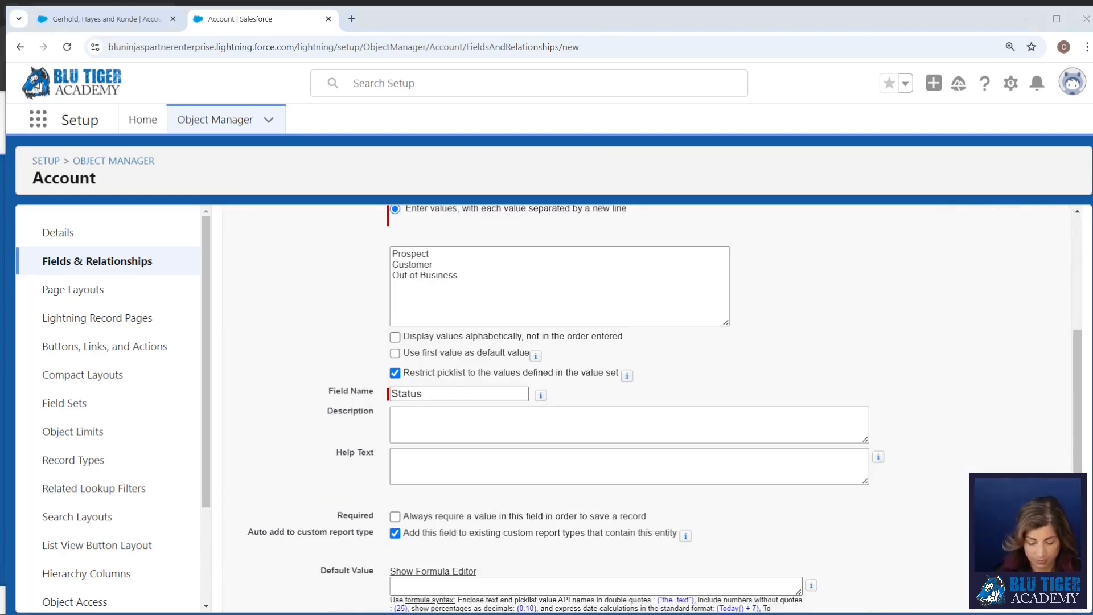
pyautogui.click(414, 469)
pyautogui.write('This field identifies whether this Account is a customer or a prospect. There is an automation that updates the status = Customer when there is a closed won opportunity for this Account.')
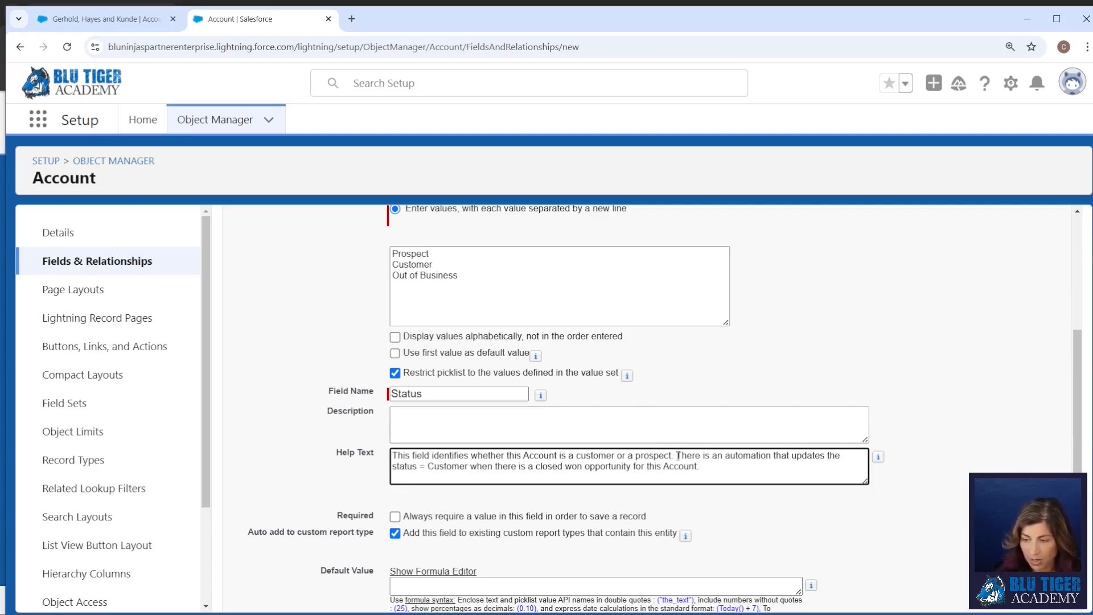
pyautogui.moveTo(676, 455); pyautogui.dragTo(732, 471)
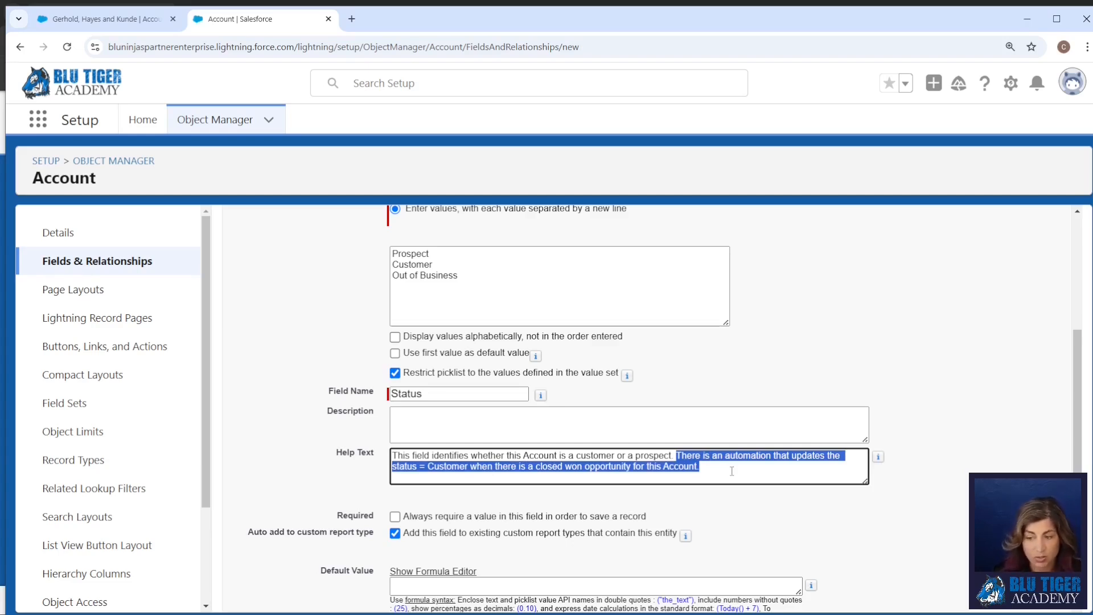
pyautogui.scroll(-2, 732, 470)
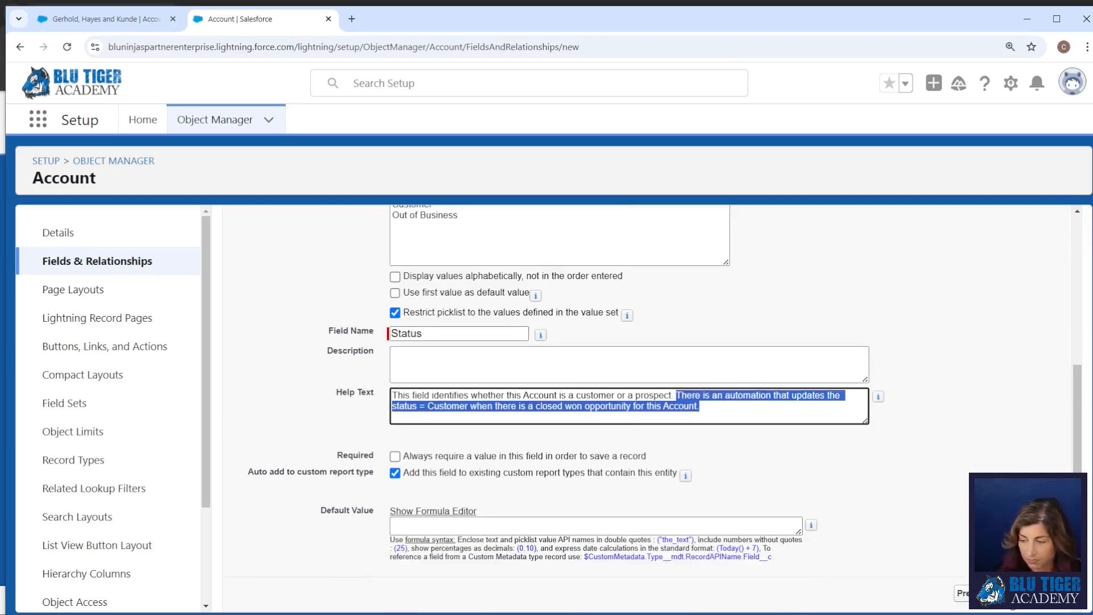
pyautogui.click(1013, 592)
# Accept the default field-level security, keep the Status field on the Account Layout, and save the new field.
pyautogui.scroll(-3, 916, 381)
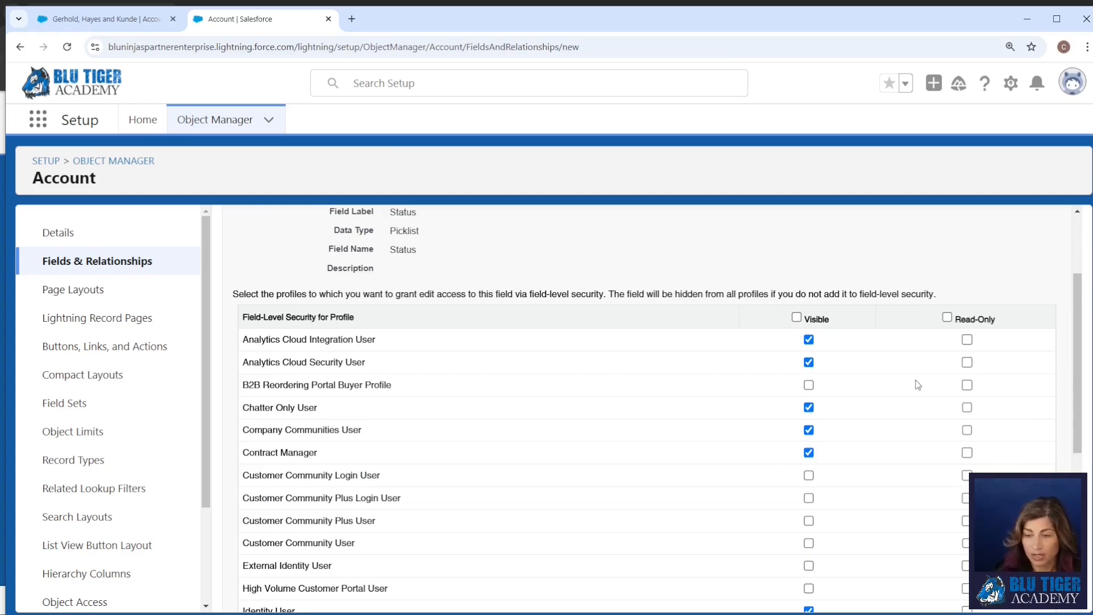
pyautogui.scroll(3, 916, 380)
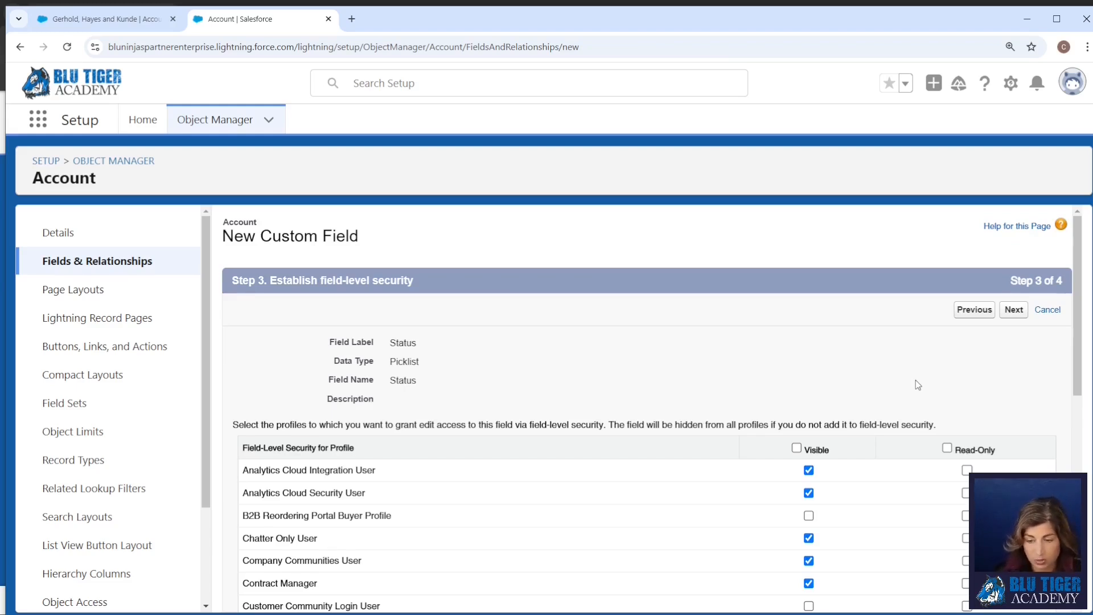
pyautogui.click(1013, 309)
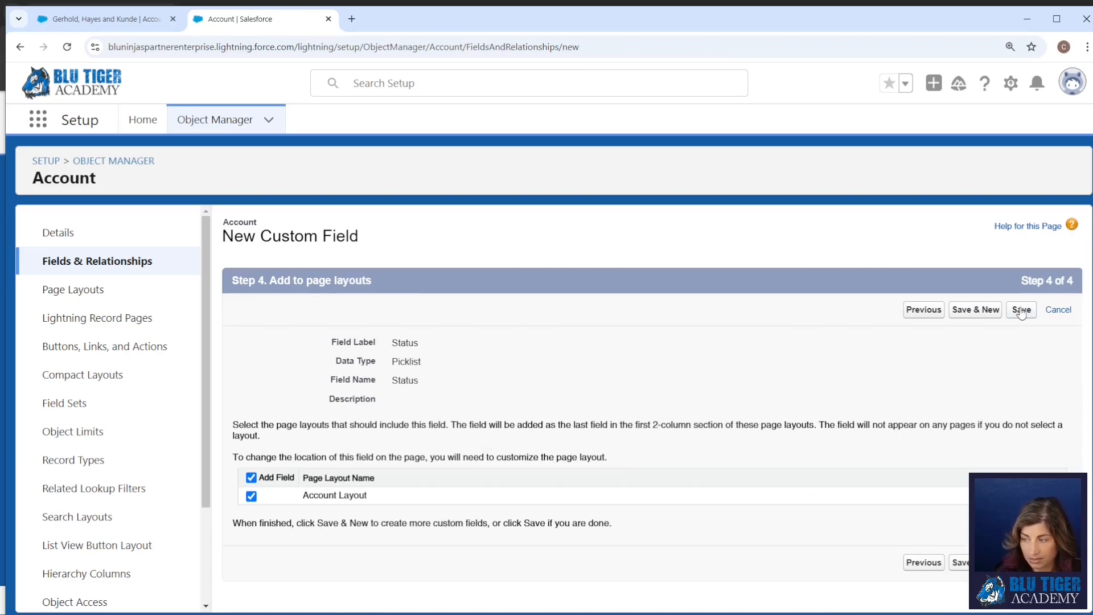
pyautogui.click(1021, 310)
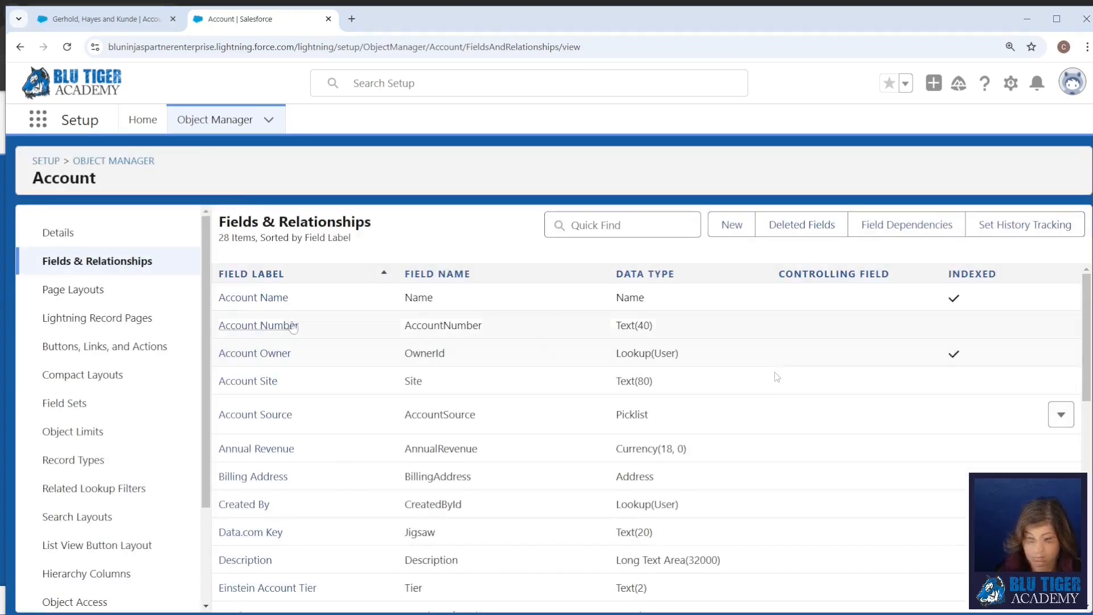
# Start a new account from the Sales app and choose Prospect as its Status.
pyautogui.click(102, 19)
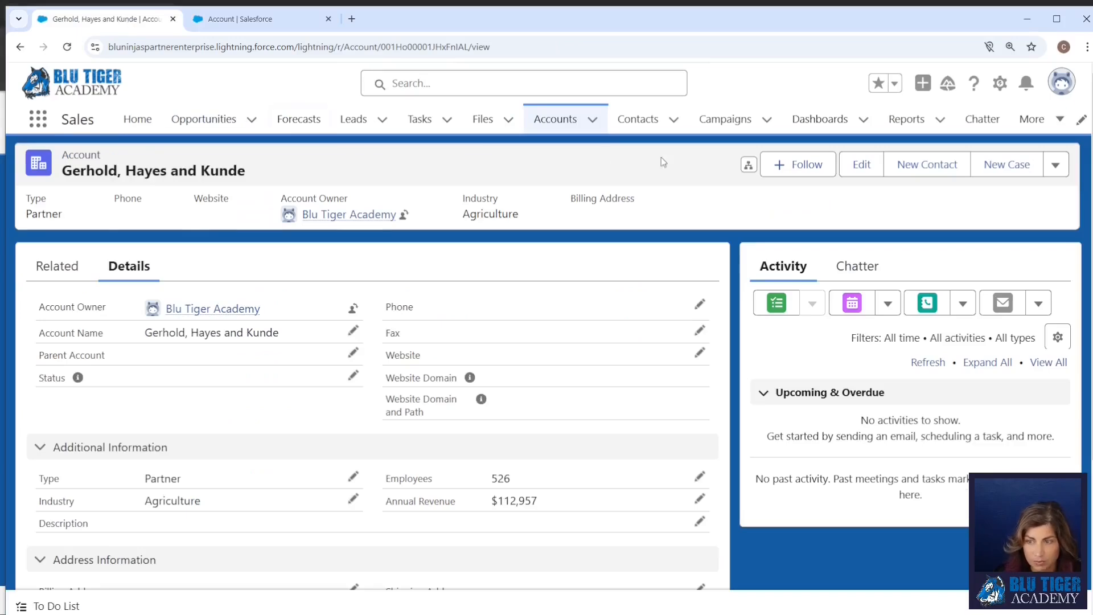
pyautogui.click(591, 121)
pyautogui.click(563, 148)
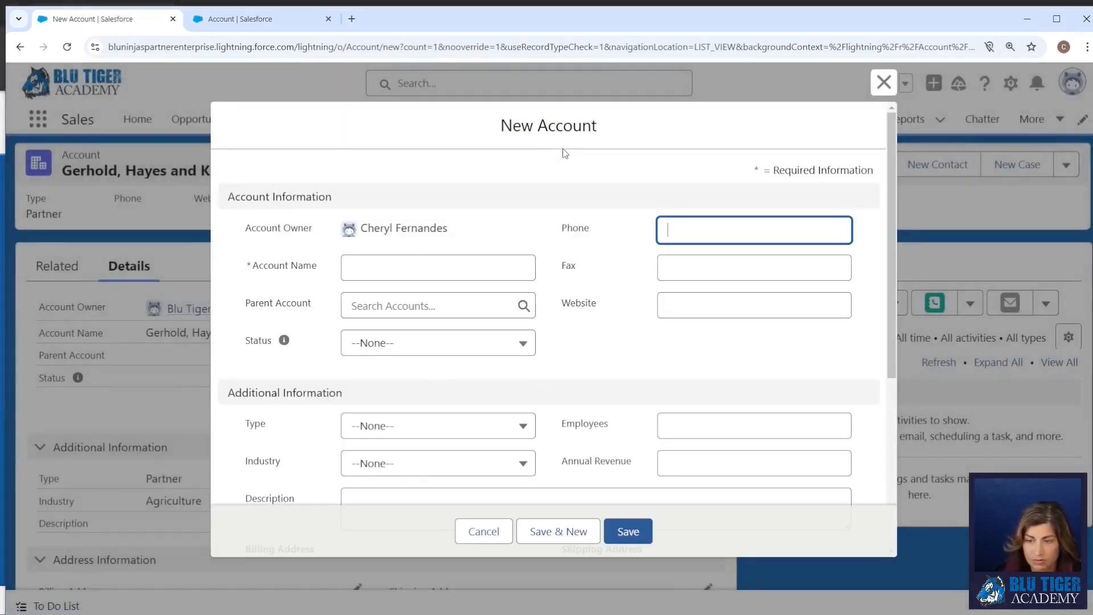
pyautogui.click(397, 346)
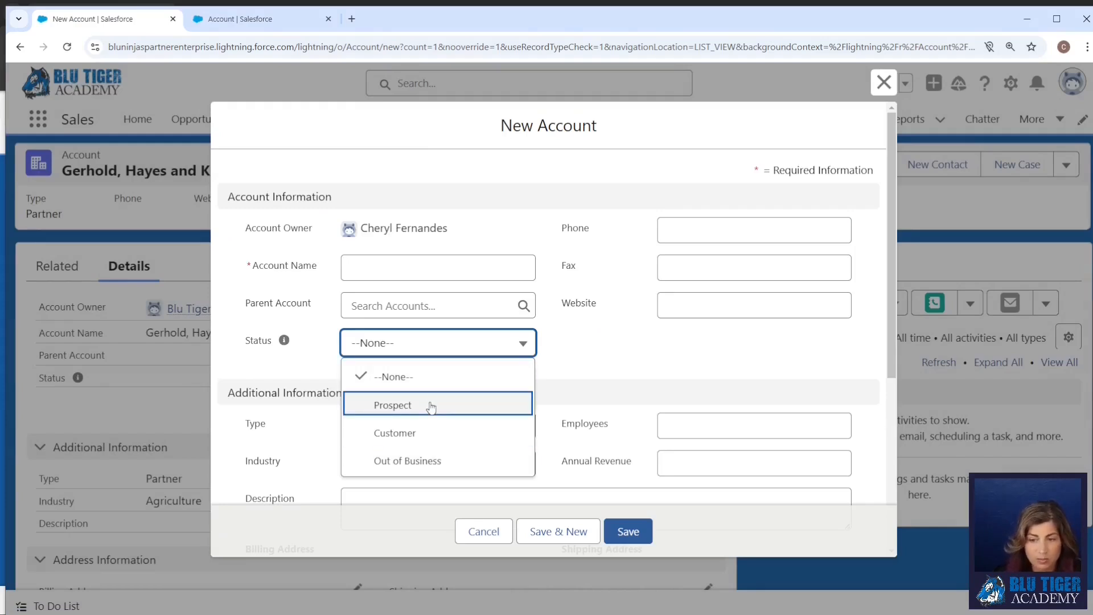
pyautogui.click(392, 407)
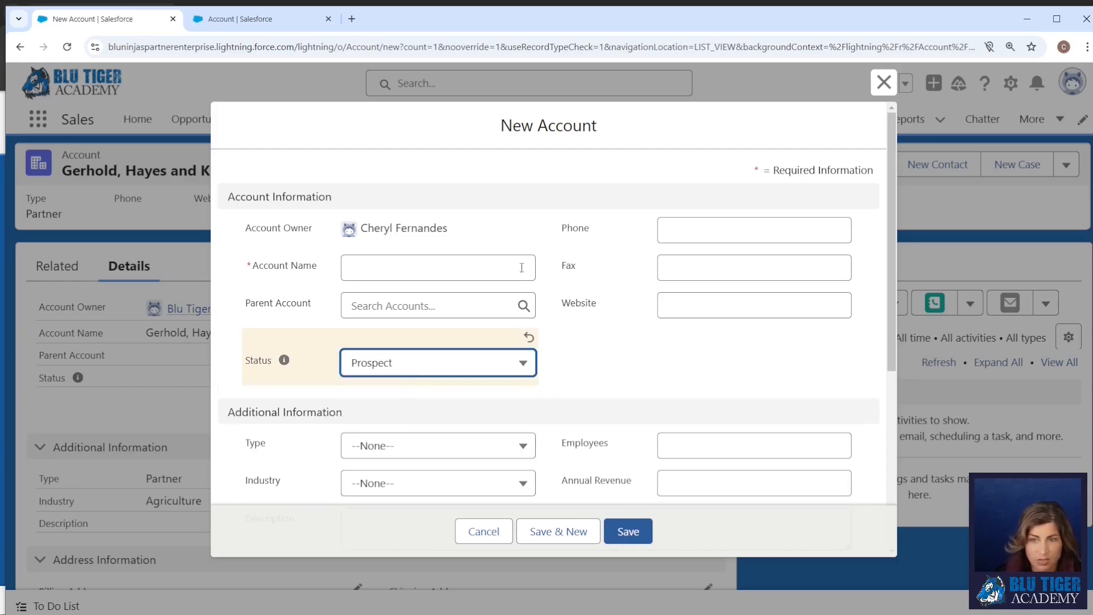
# Make Prospect the default value of the Account object's Status picklist and save the change.
pyautogui.click(249, 23)
pyautogui.scroll(-10, 285, 469)
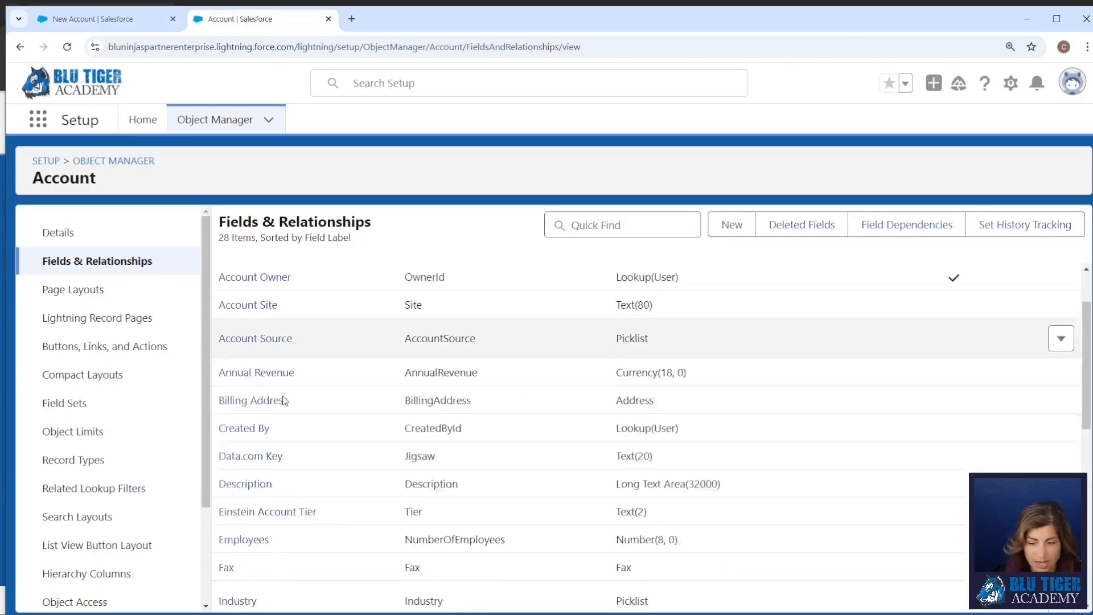
pyautogui.click(239, 420)
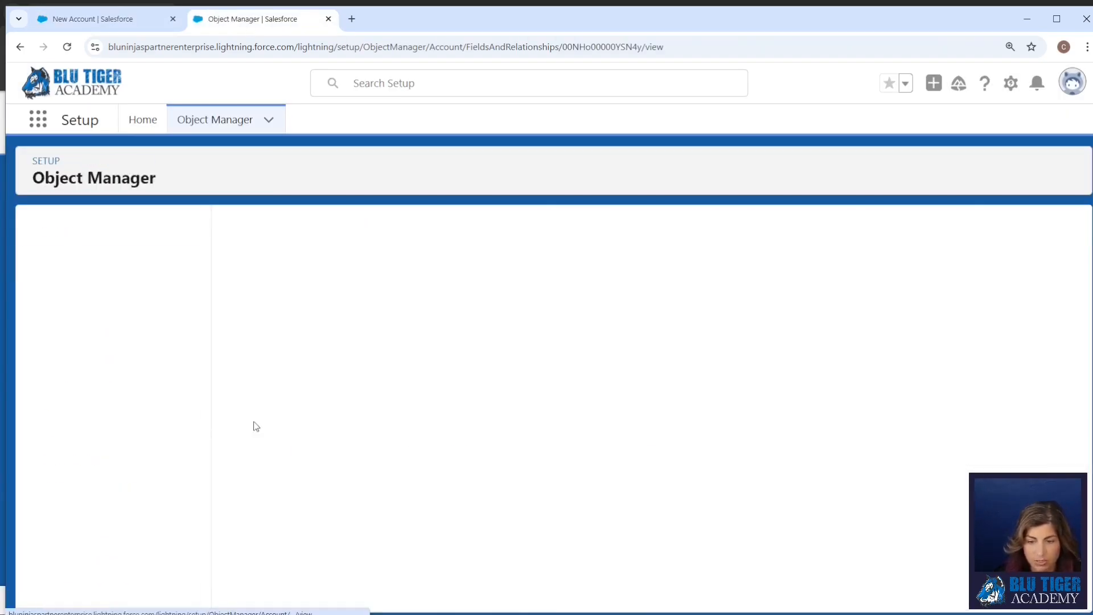
pyautogui.scroll(-5, 322, 431)
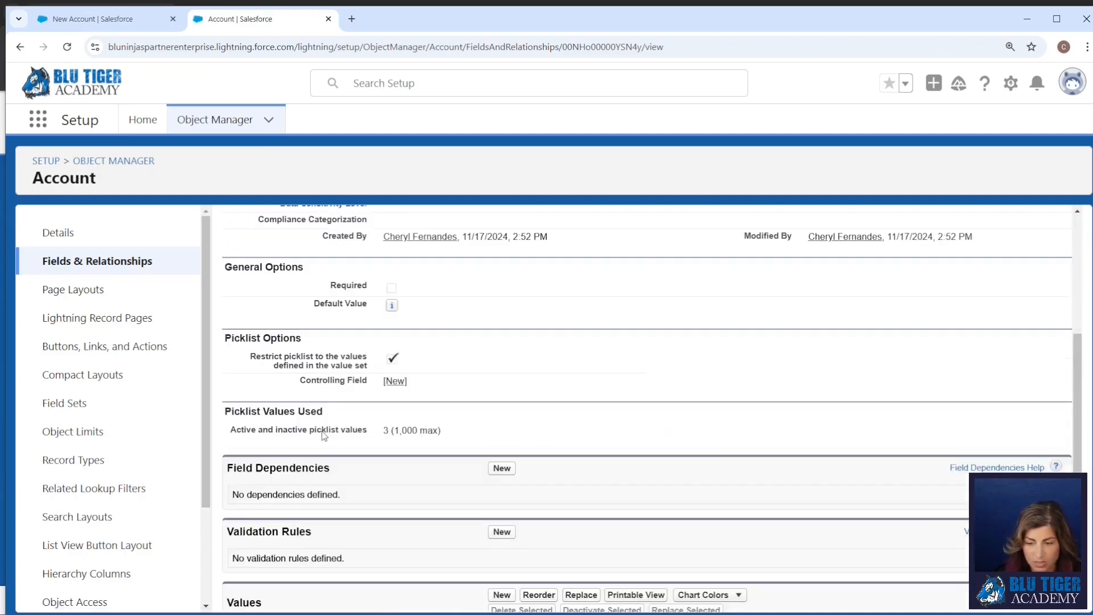
pyautogui.scroll(-1, 533, 489)
pyautogui.scroll(-3, 532, 498)
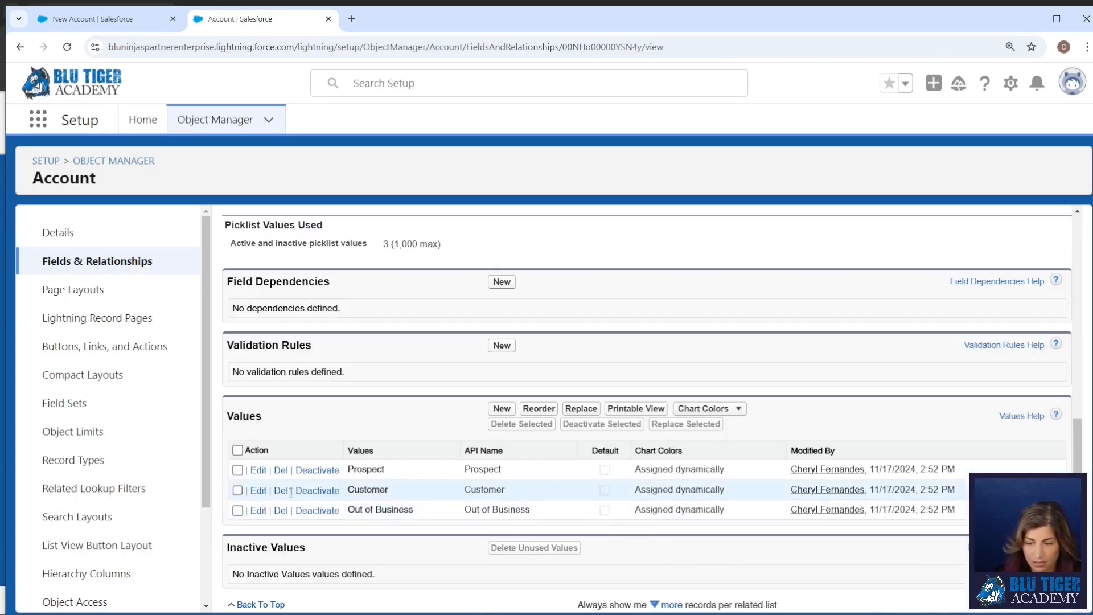
pyautogui.click(250, 469)
pyautogui.click(399, 360)
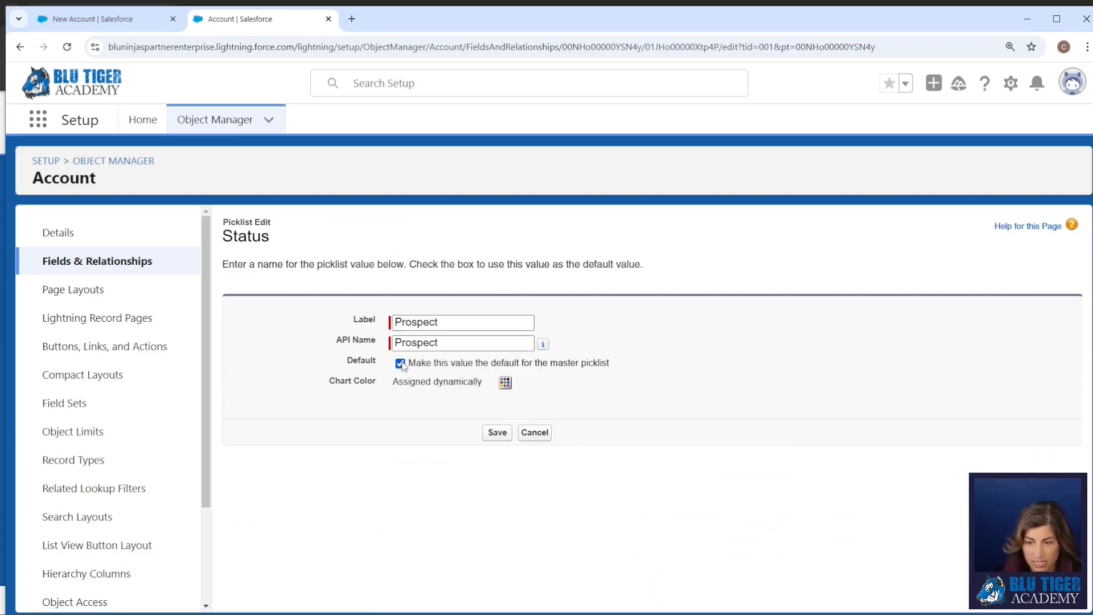
pyautogui.click(492, 431)
# Discard the open account form, reload the account page, and check the default Status in a new account form before cancelling it.
pyautogui.click(117, 21)
pyautogui.click(860, 116)
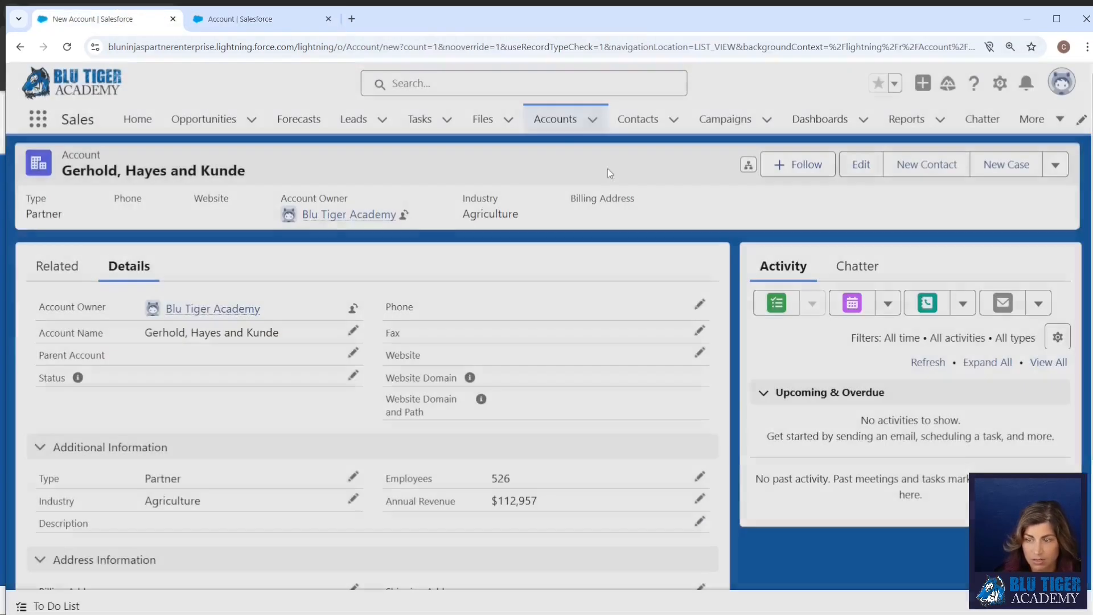
pyautogui.click(67, 47)
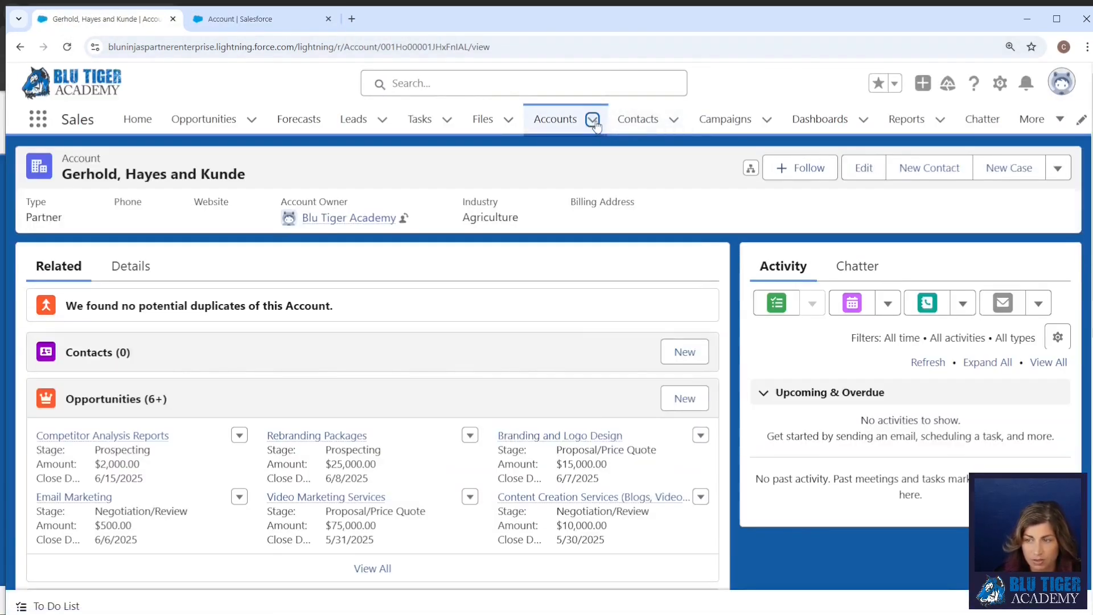
pyautogui.click(592, 121)
pyautogui.click(587, 151)
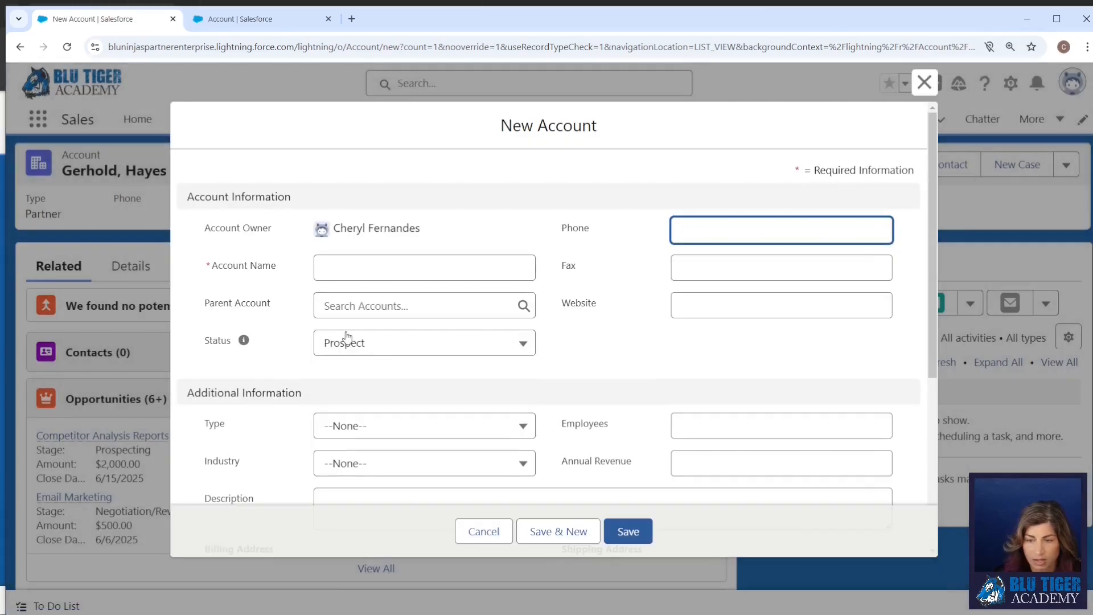
pyautogui.click(485, 538)
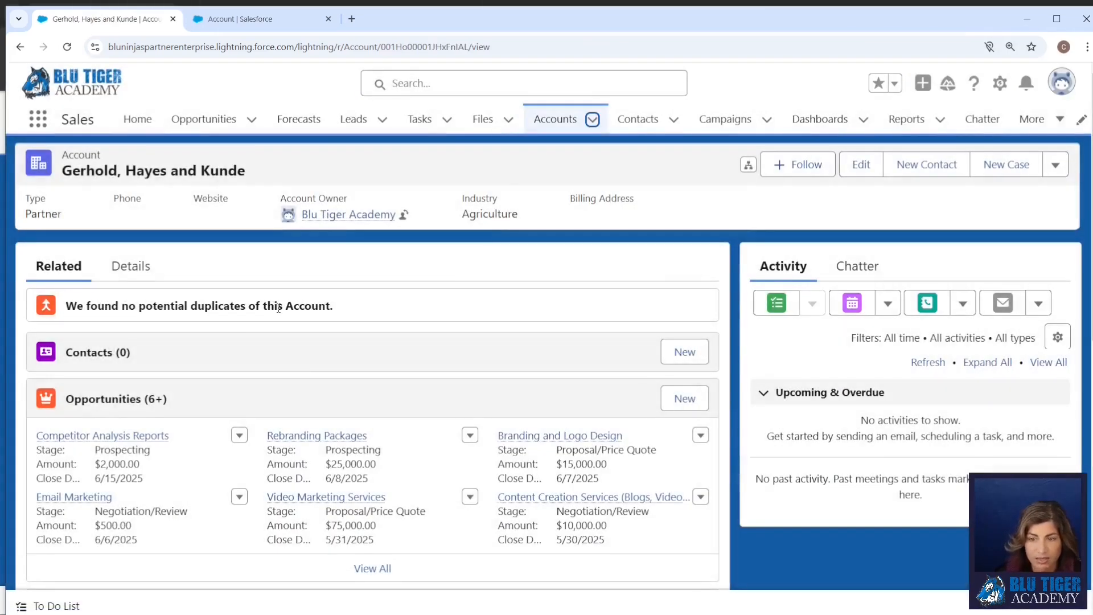
# Go back to Setup, search for "flow" and open the Flows page under Process Automation.
pyautogui.click(258, 17)
pyautogui.click(129, 128)
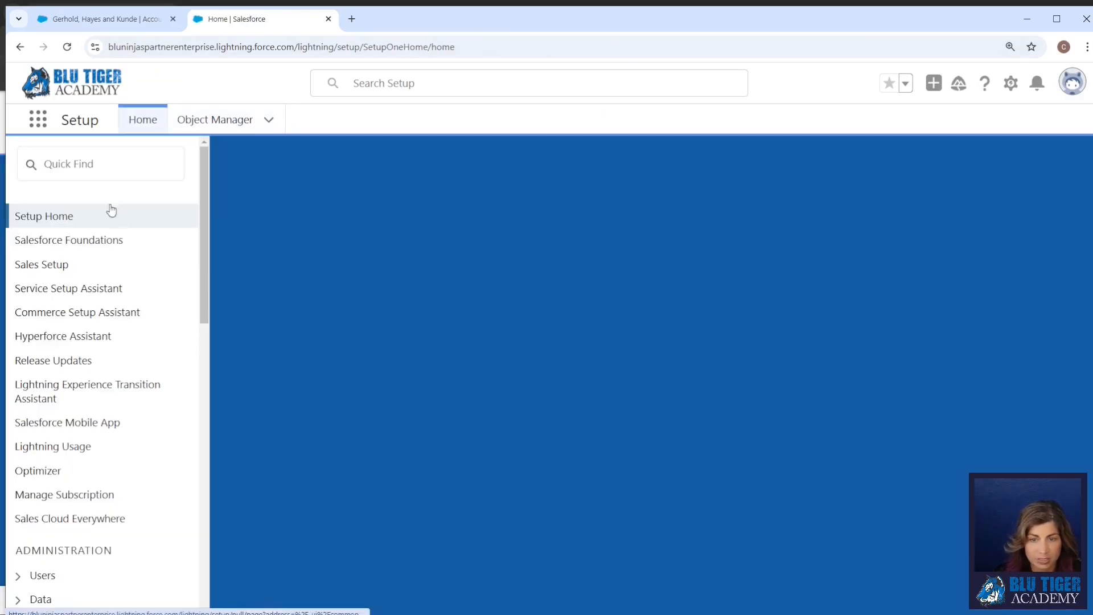
pyautogui.click(94, 160)
pyautogui.write('flow')
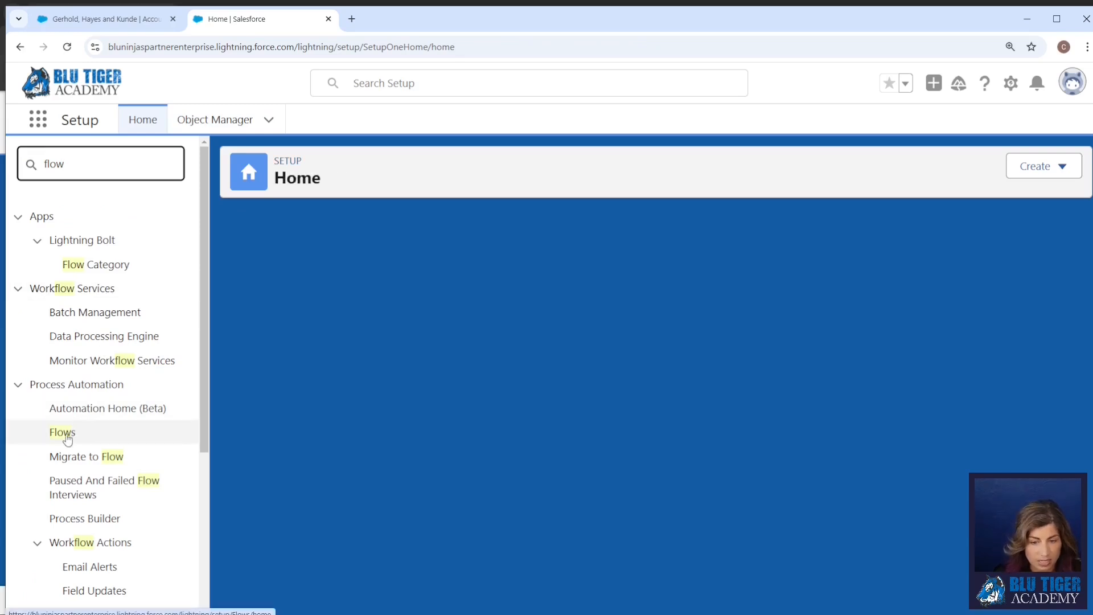
pyautogui.click(65, 435)
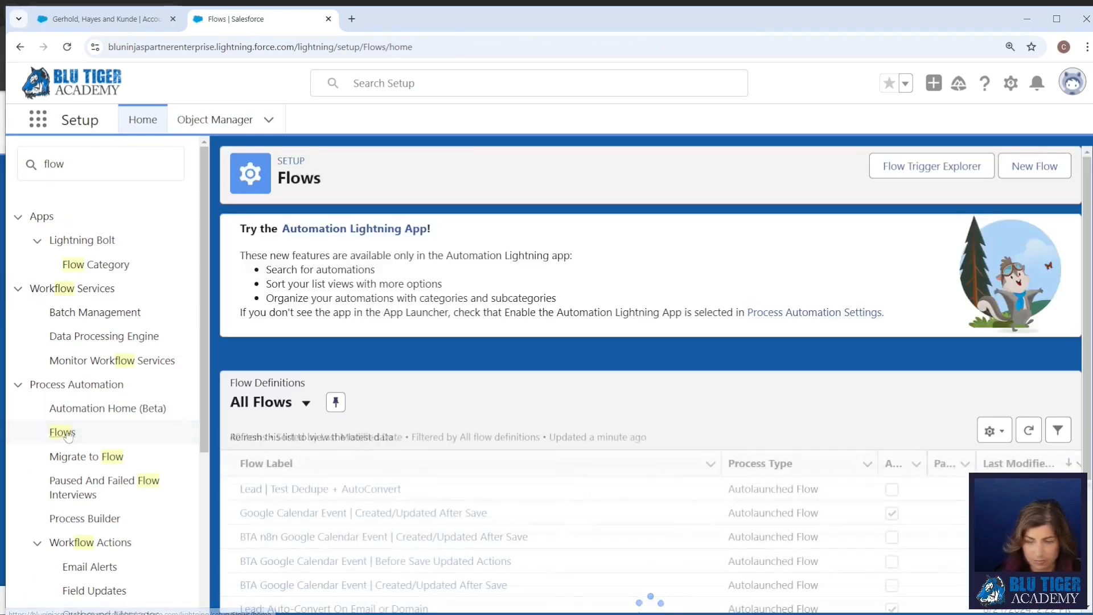
# Create a new flow from scratch with Record-Triggered Flow as its type.
pyautogui.click(1027, 171)
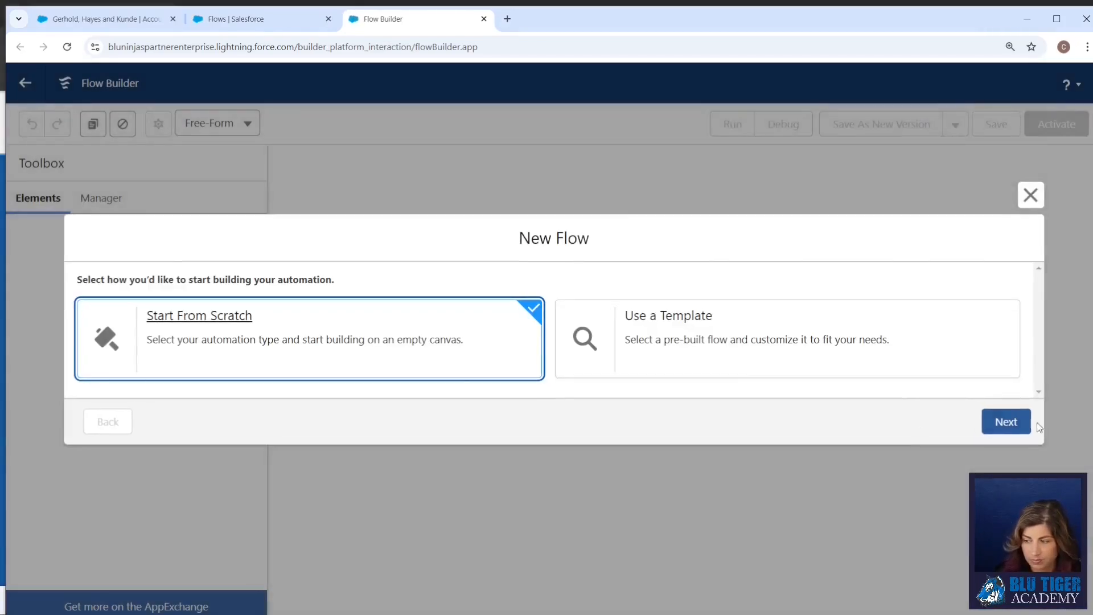
pyautogui.click(1024, 424)
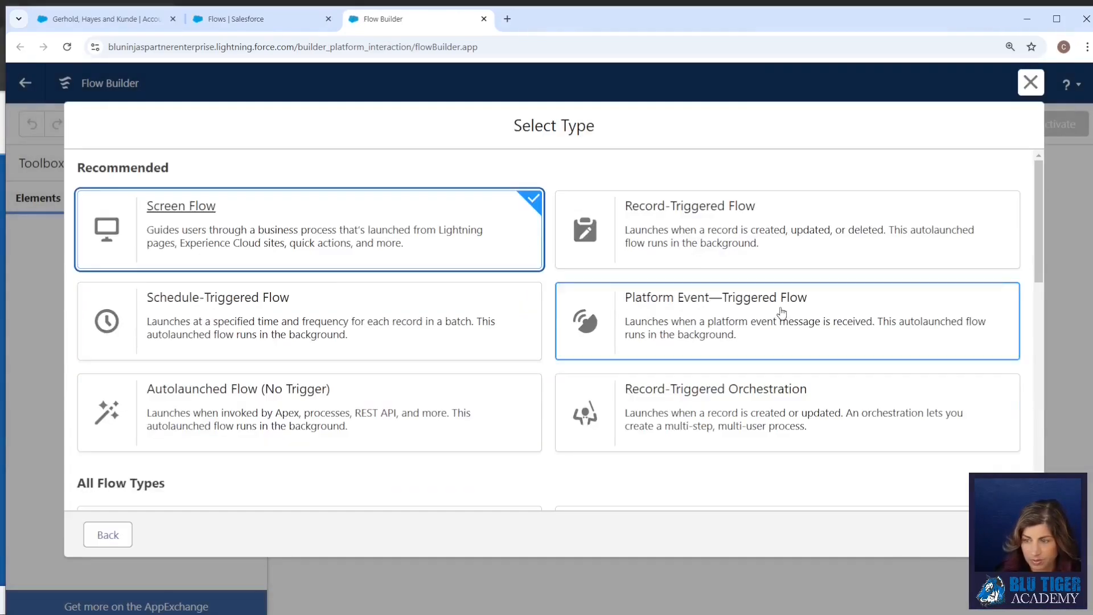
pyautogui.click(659, 244)
pyautogui.click(1019, 535)
# Set the flow's object to Opportunity and trigger it when a record is created or updated.
pyautogui.click(381, 298)
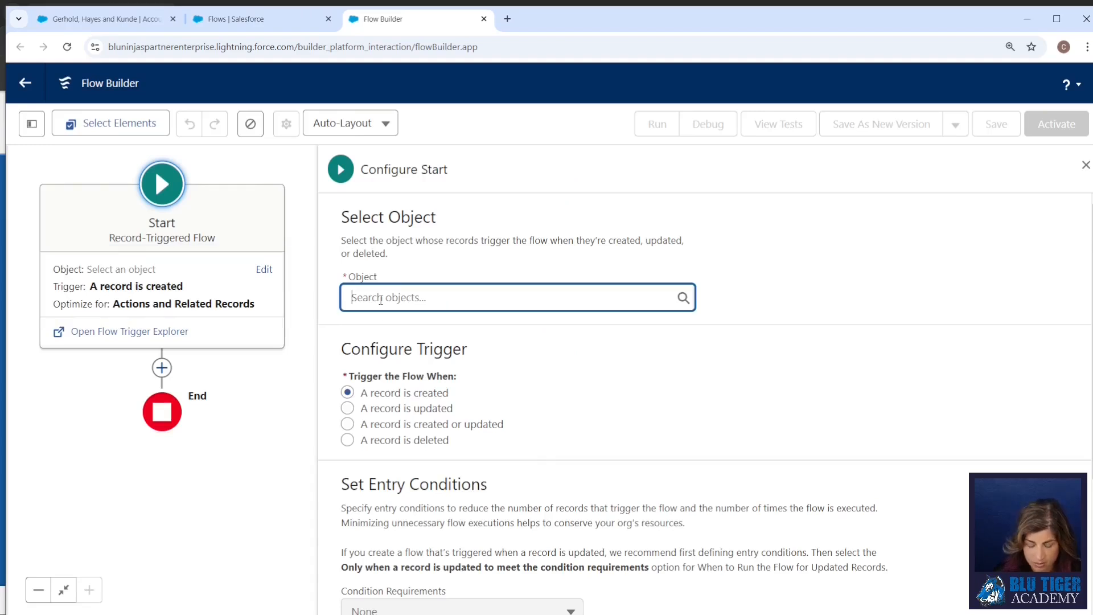
pyautogui.write('oppo')
pyautogui.click(402, 334)
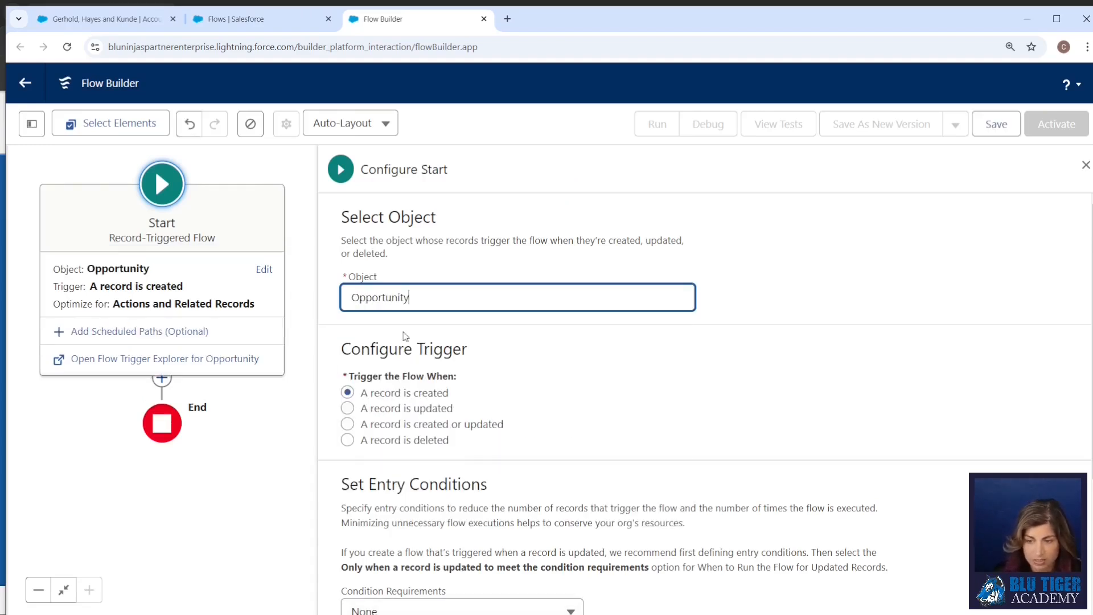
pyautogui.click(437, 427)
# Require all entry conditions to be met (AND) and add the condition IsWon Equals True.
pyautogui.scroll(-4, 493, 419)
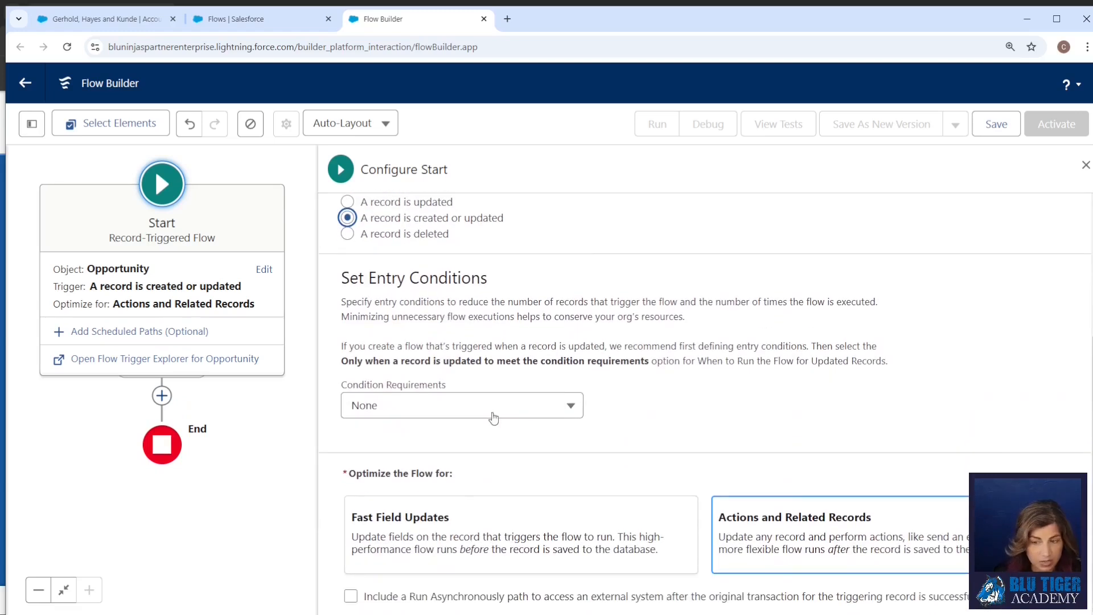
pyautogui.click(398, 410)
pyautogui.click(401, 293)
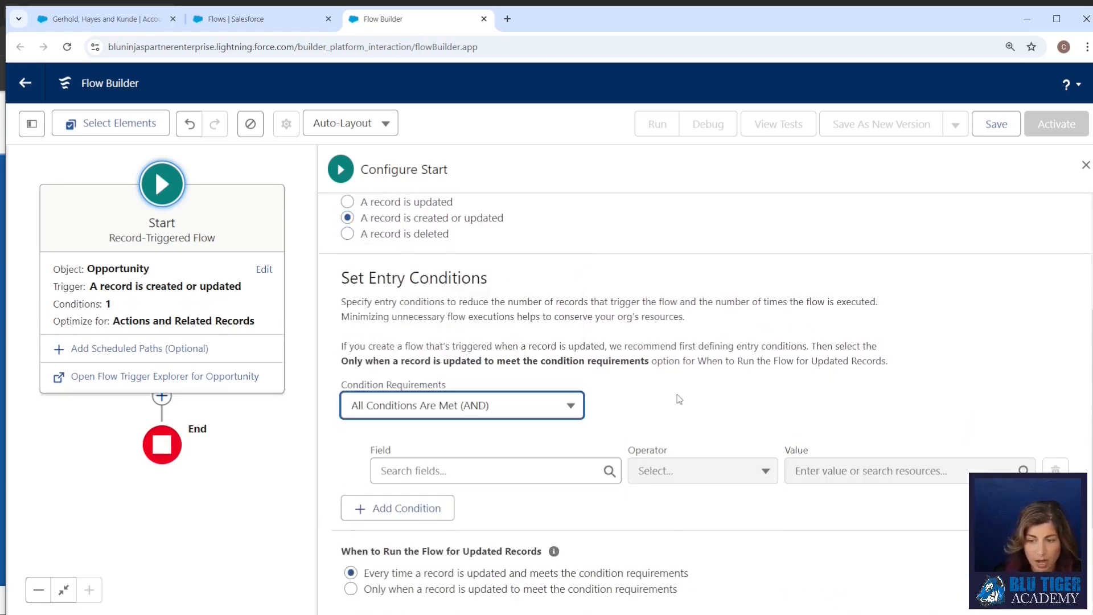
pyautogui.click(449, 470)
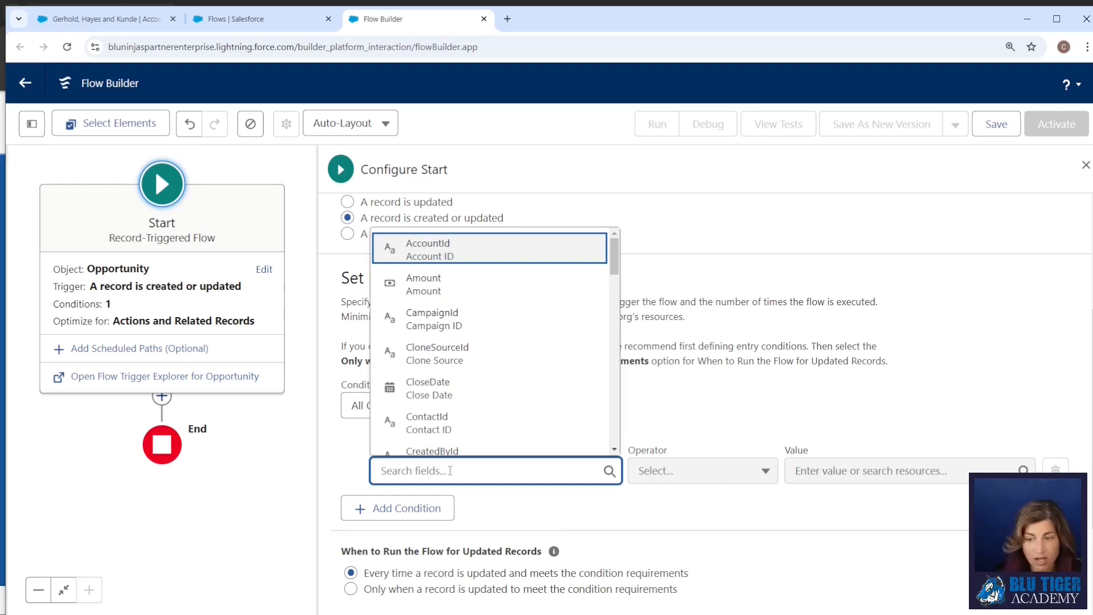
pyautogui.scroll(-10, 479, 319)
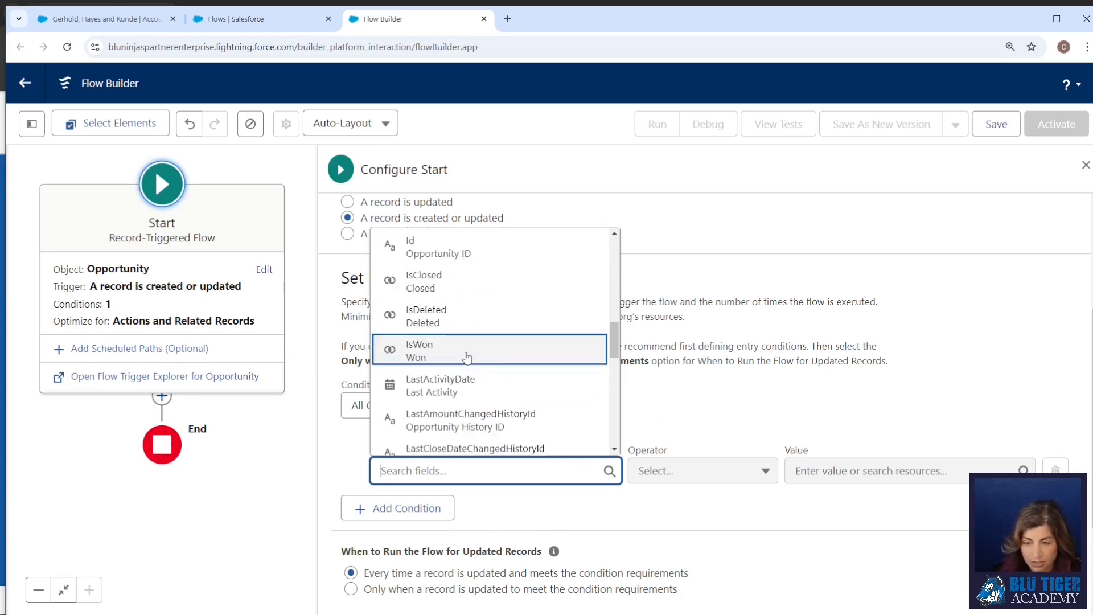
pyautogui.click(467, 357)
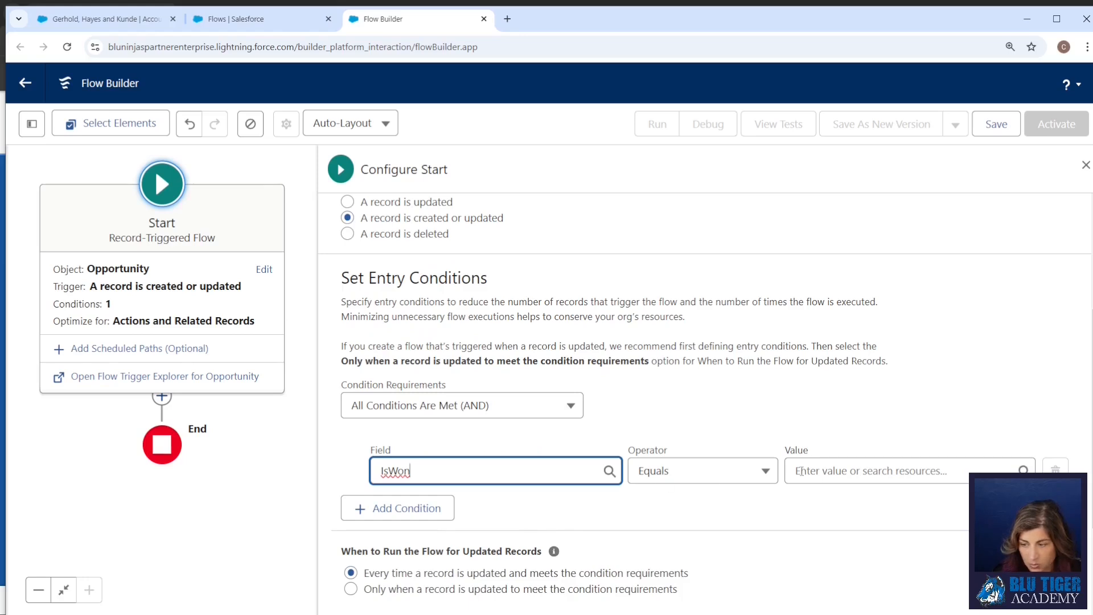
pyautogui.click(809, 470)
pyautogui.write('true')
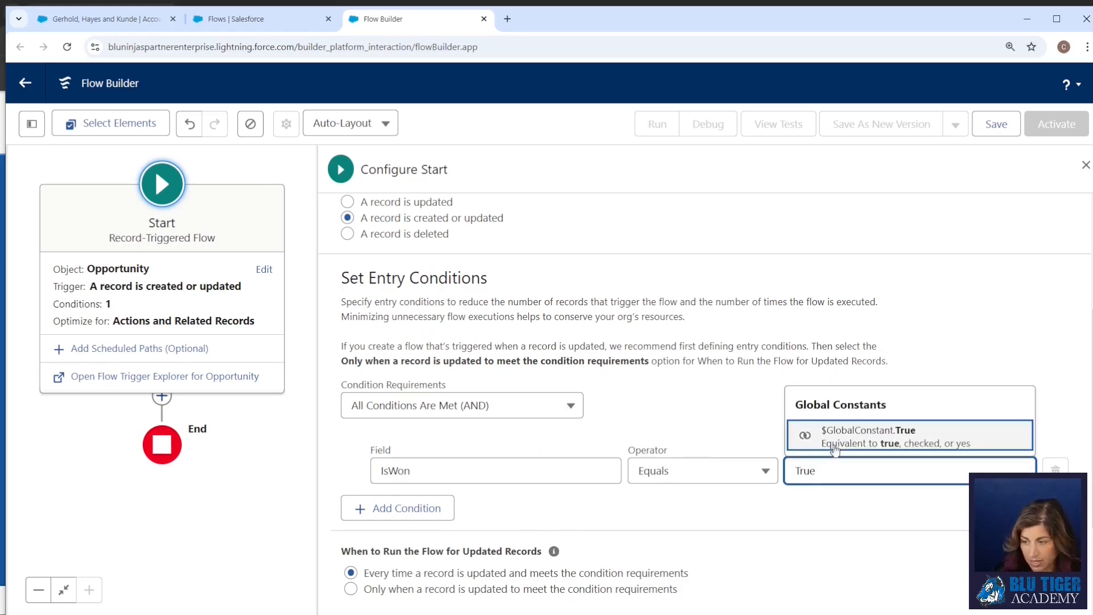
pyautogui.click(866, 436)
# Add a second entry condition requiring IsClosed Equals True.
pyautogui.click(450, 508)
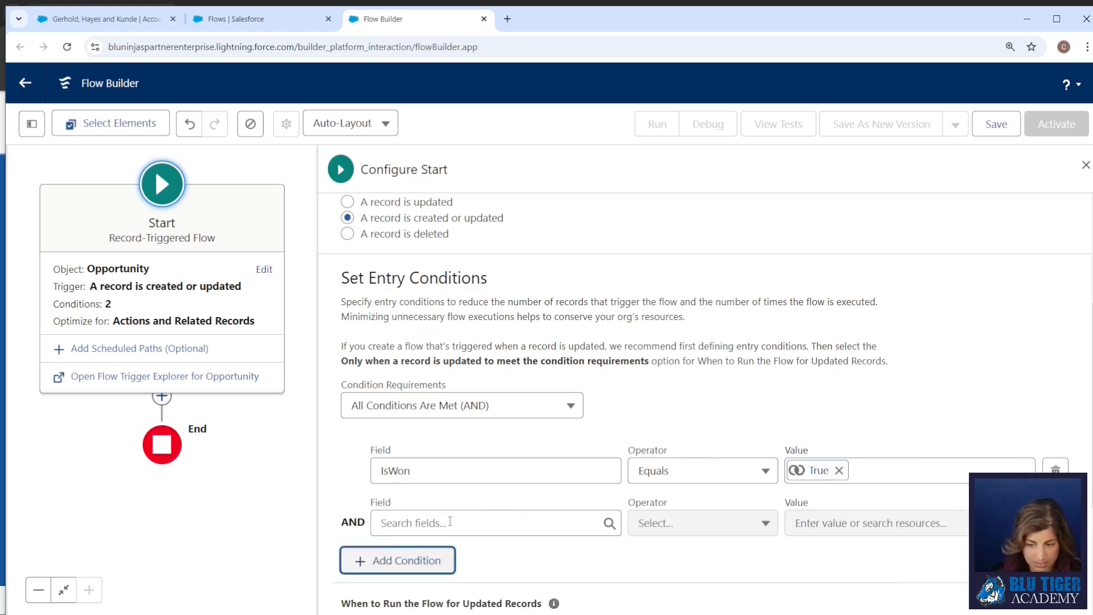
pyautogui.click(450, 521)
pyautogui.write('IsClosed')
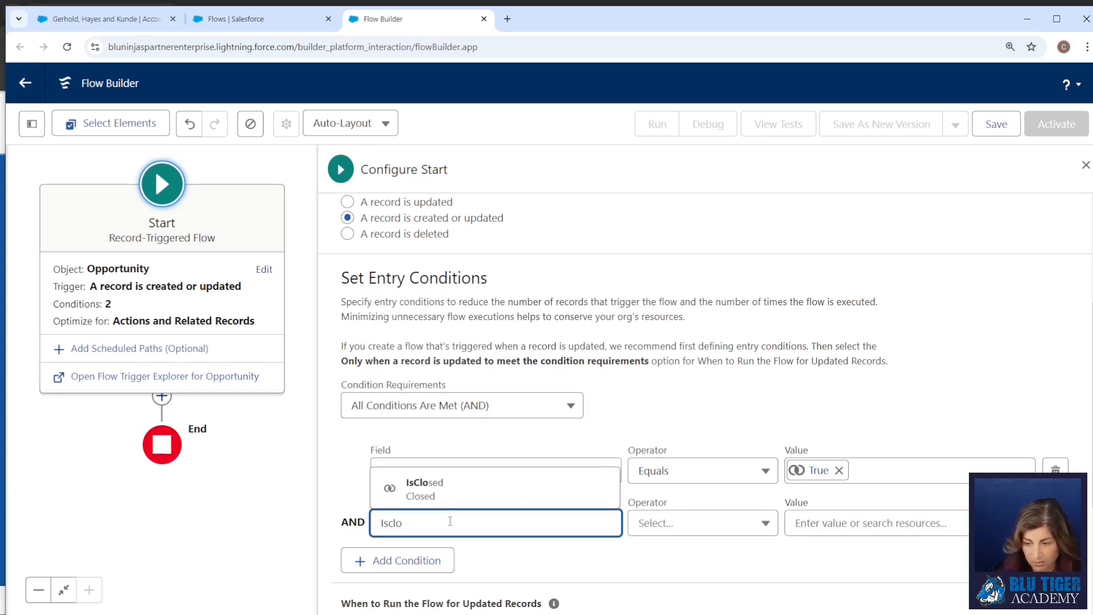
pyautogui.click(444, 493)
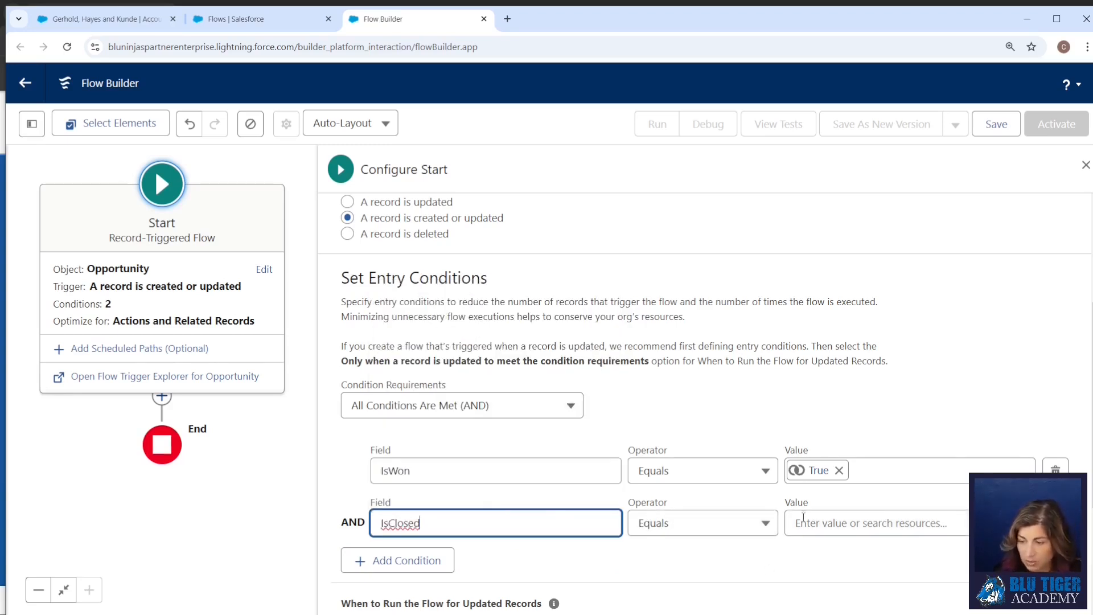
pyautogui.click(803, 521)
pyautogui.write('True')
pyautogui.click(854, 489)
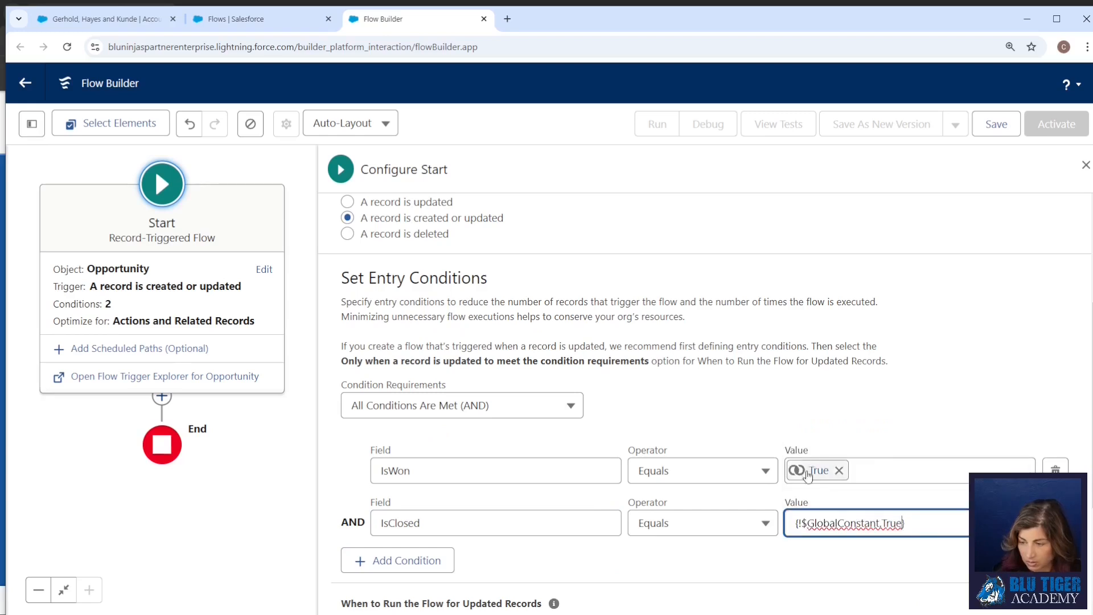
pyautogui.click(704, 382)
# Run the flow for updated records only when a record is updated to meet the condition requirements.
pyautogui.scroll(-1, 705, 381)
pyautogui.scroll(-2, 704, 381)
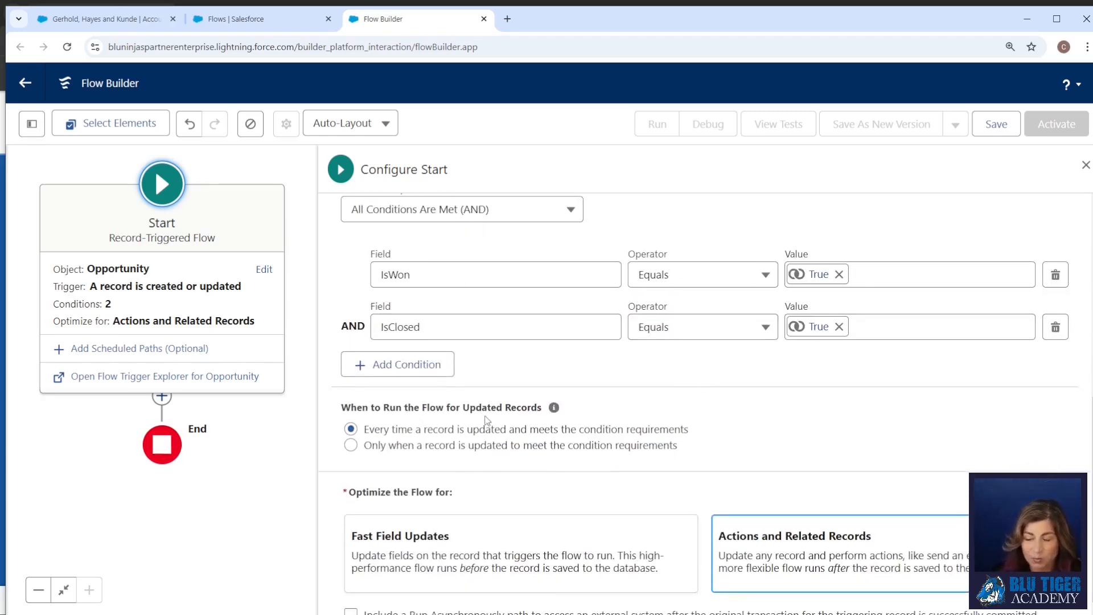
pyautogui.click(355, 448)
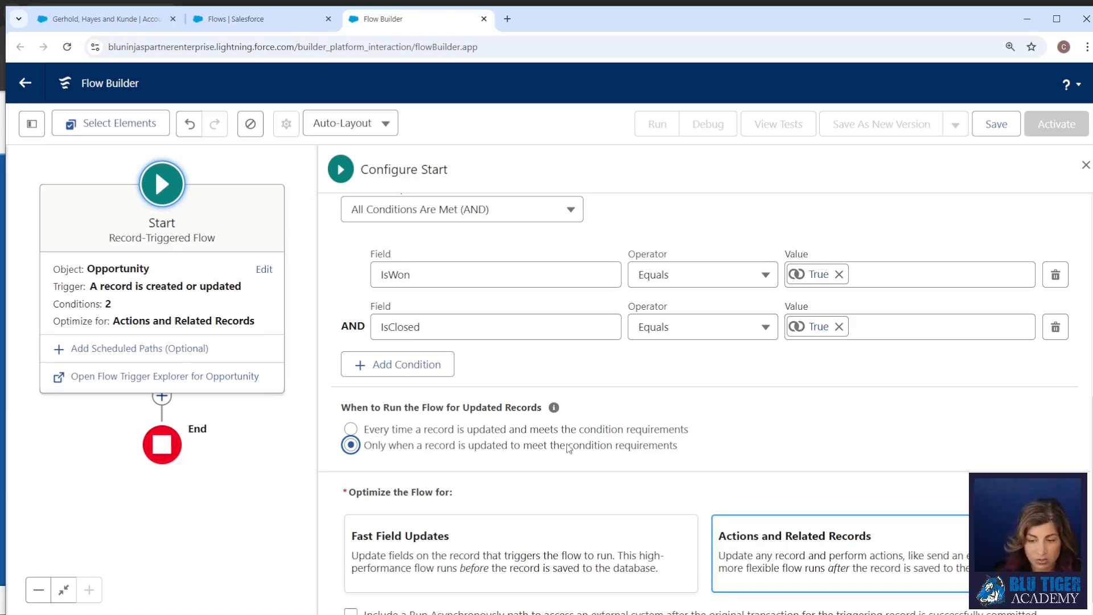
pyautogui.scroll(-1, 347, 495)
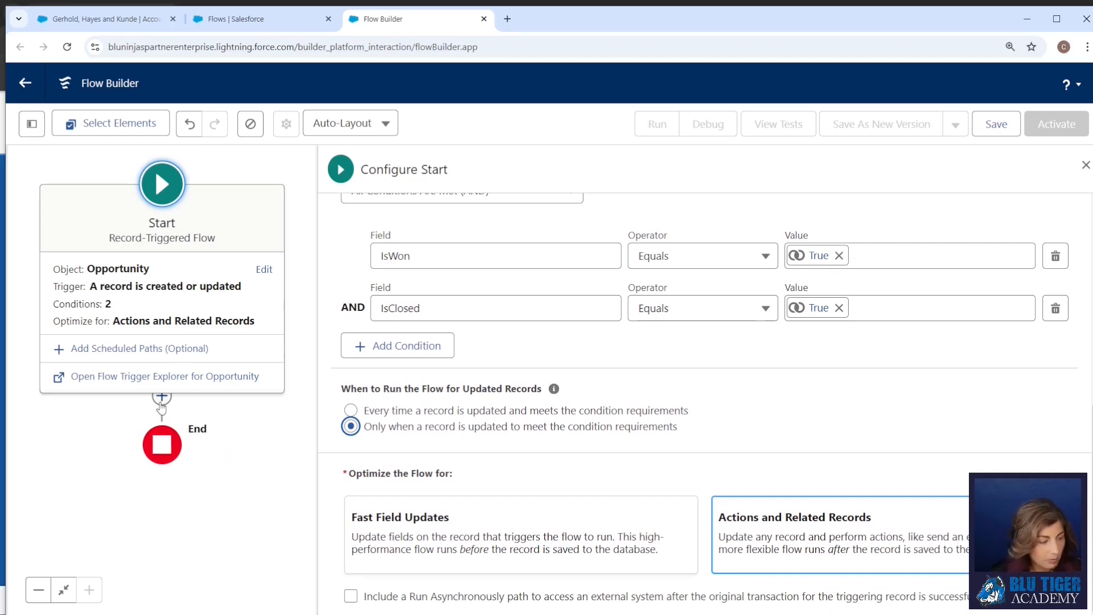
# Add an Update Related Records element after the Start element and label it Update Account.
pyautogui.click(162, 398)
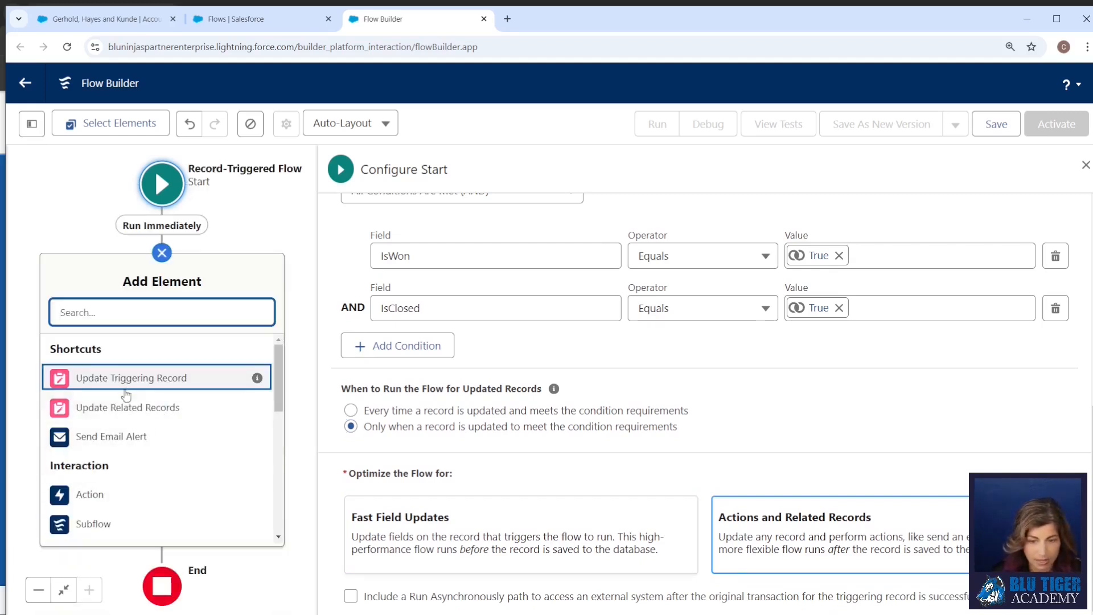
pyautogui.click(124, 407)
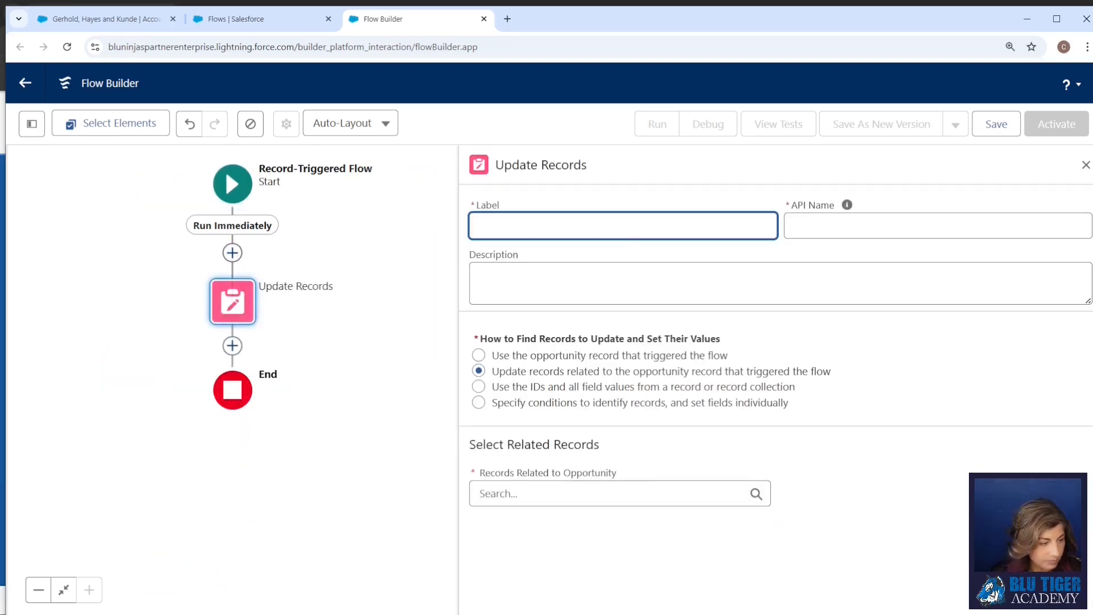
pyautogui.write('Update Acco')
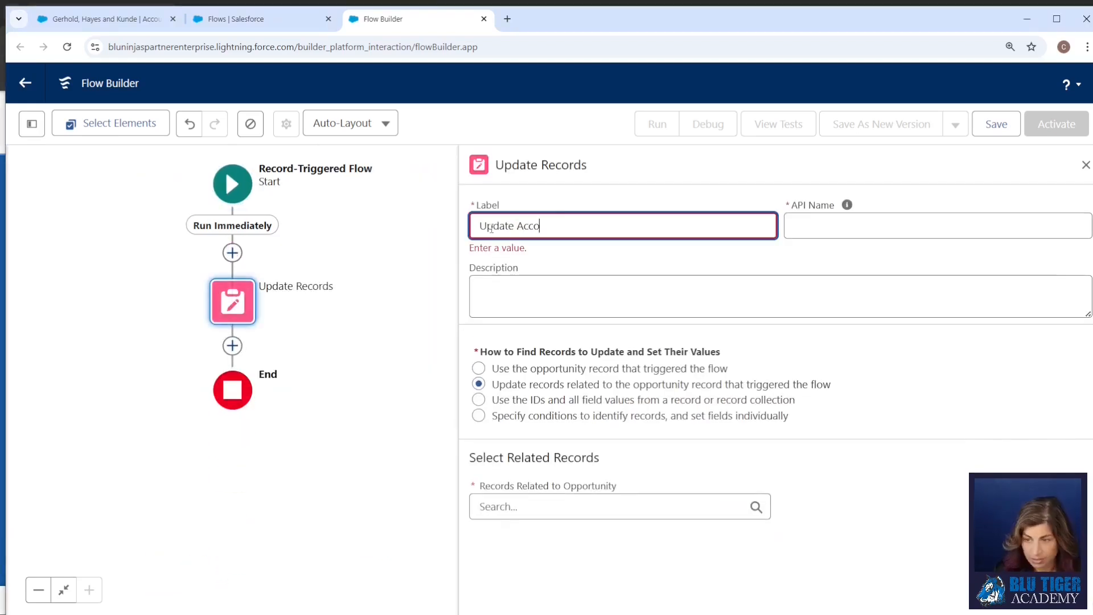
pyautogui.write('unt')
pyautogui.press('Tab')
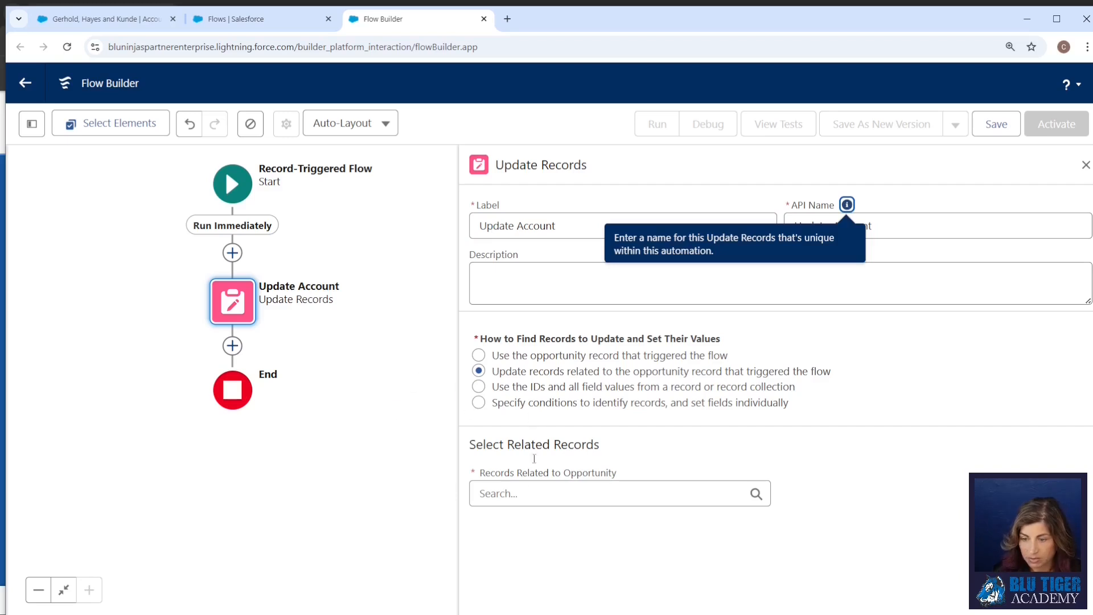
# Choose the triggering opportunity's Account ID as the related record to update.
pyautogui.click(518, 494)
pyautogui.click(551, 574)
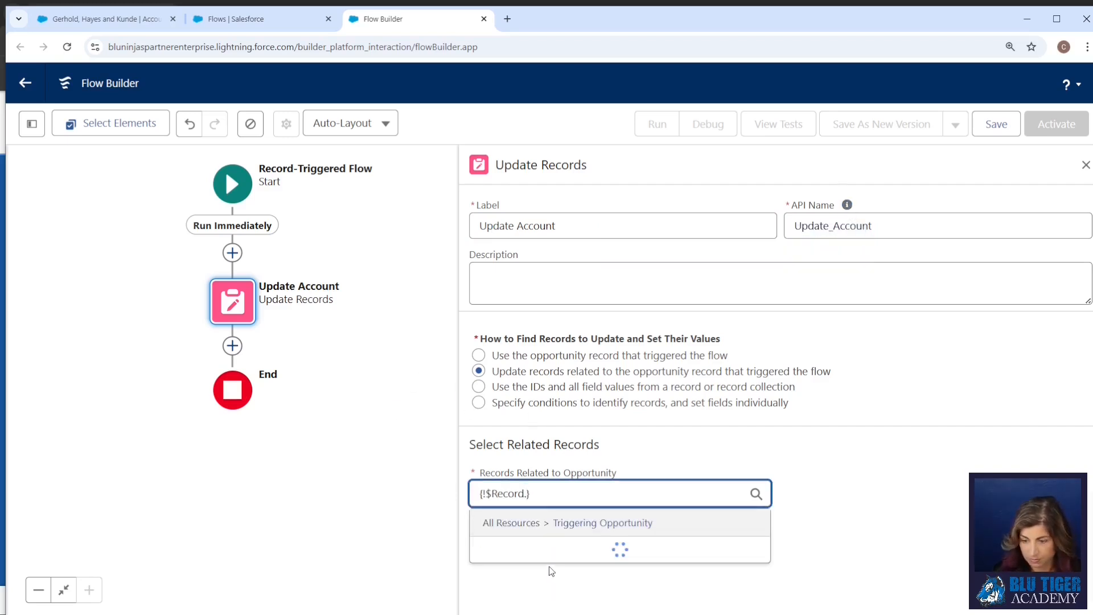
pyautogui.click(549, 581)
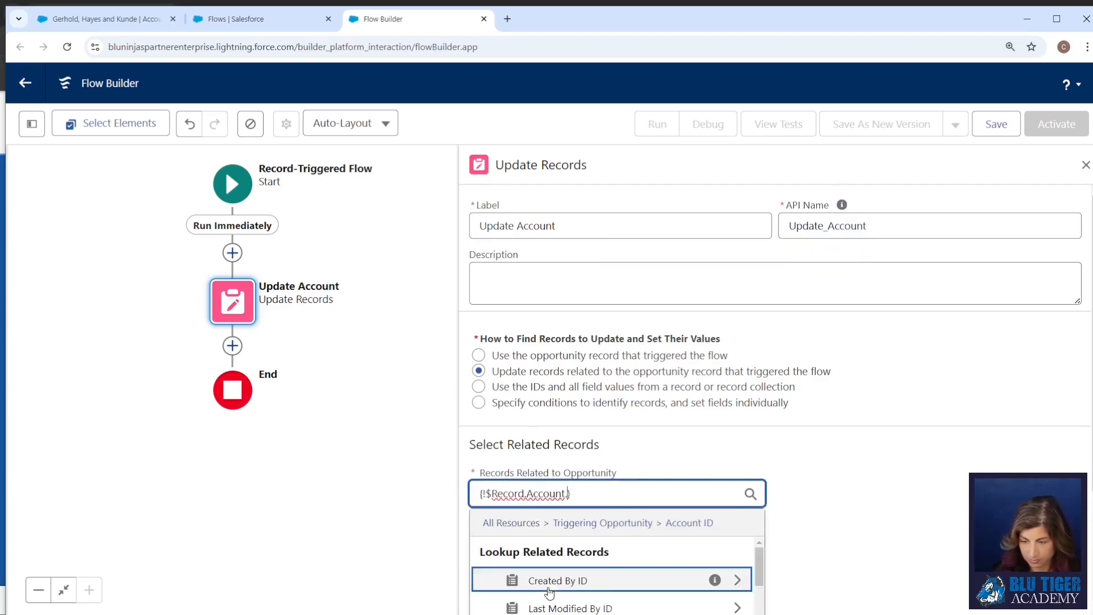
pyautogui.press('BackSpace')
pyautogui.click(657, 455)
# Set the account records' Status__c field to the picklist value Customer.
pyautogui.scroll(-3, 547, 509)
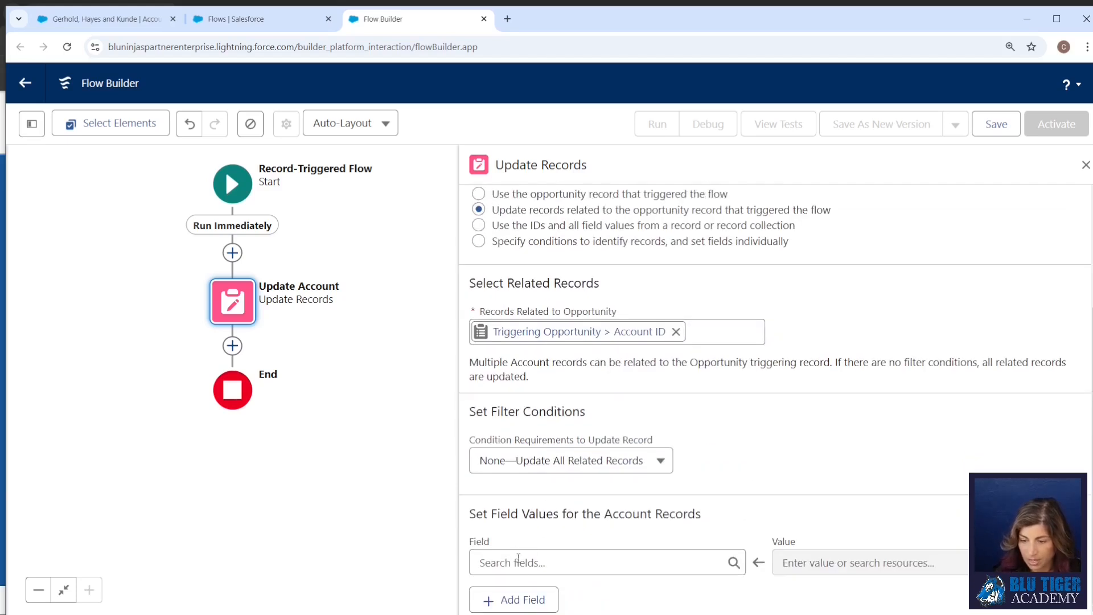
pyautogui.click(519, 562)
pyautogui.write('status')
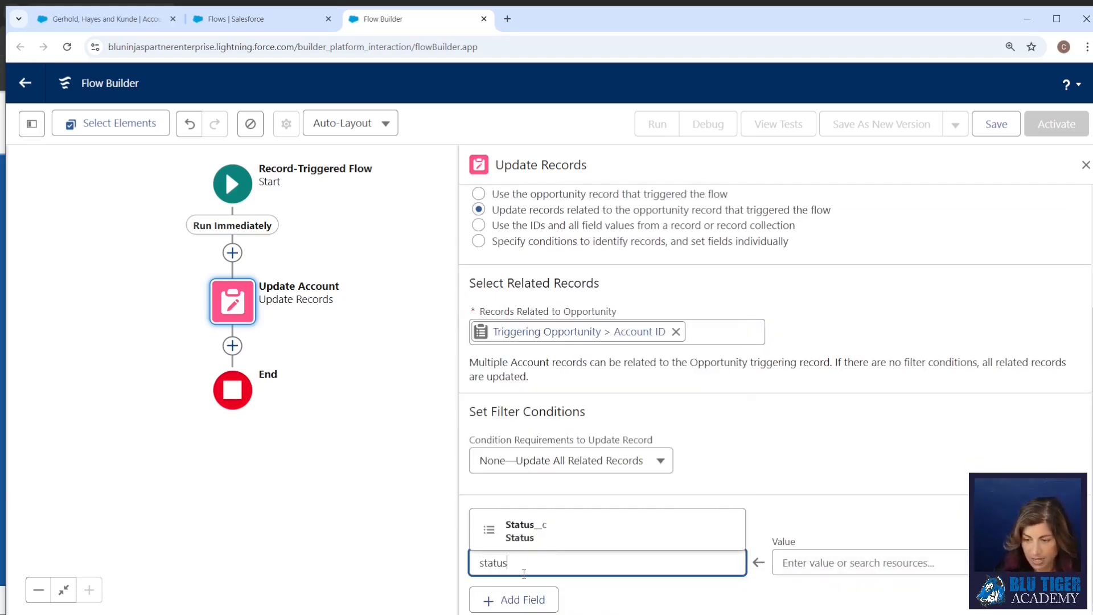
pyautogui.click(567, 535)
pyautogui.click(841, 562)
pyautogui.write('Customer')
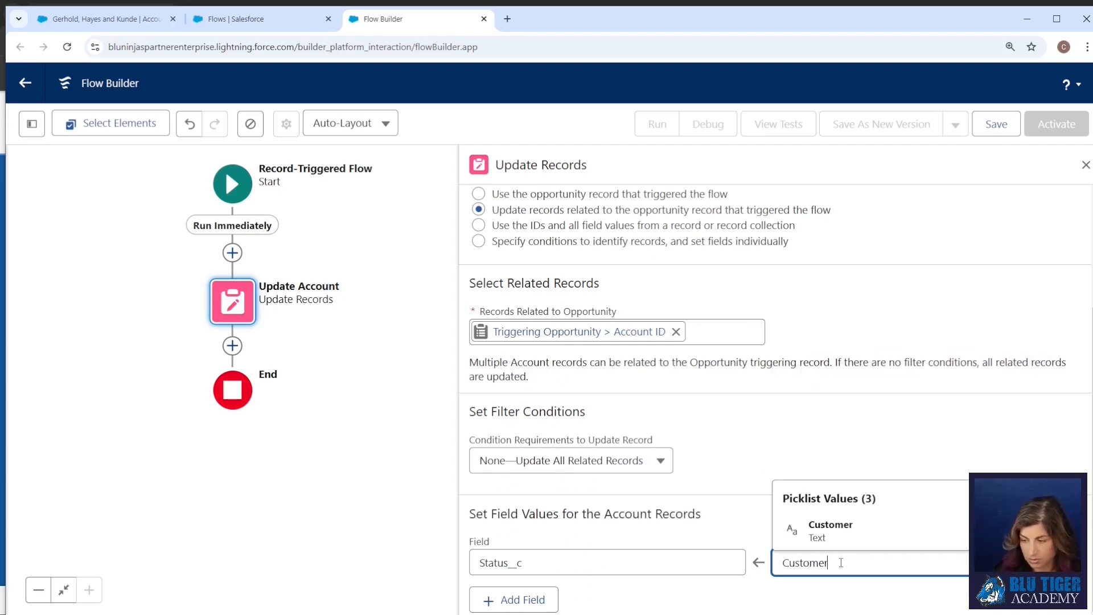
pyautogui.click(843, 535)
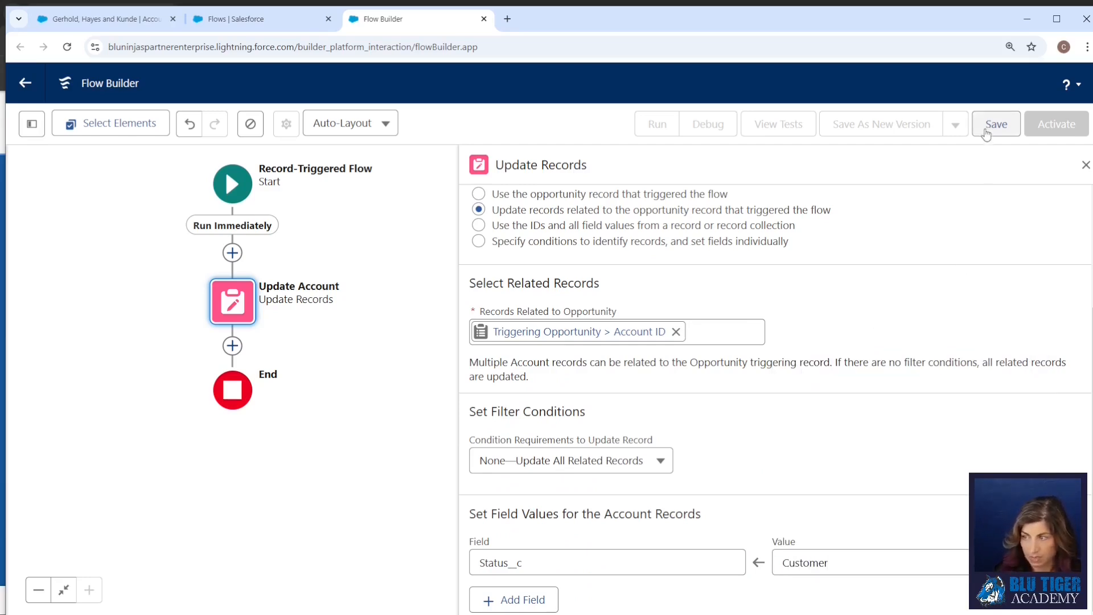
# Save the flow as "Opportunity | Closed Won Automations" with a description of its closed won automations and the Status = Customer update, and activate it.
pyautogui.click(986, 131)
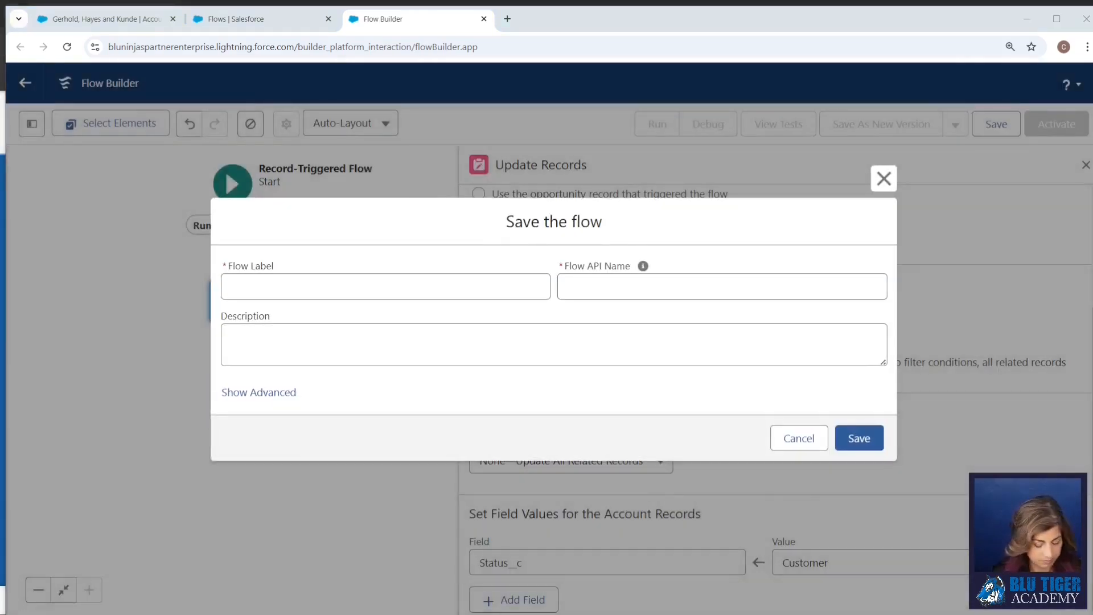
pyautogui.click(291, 287)
pyautogui.write('Opportunity | Closed Won Automations')
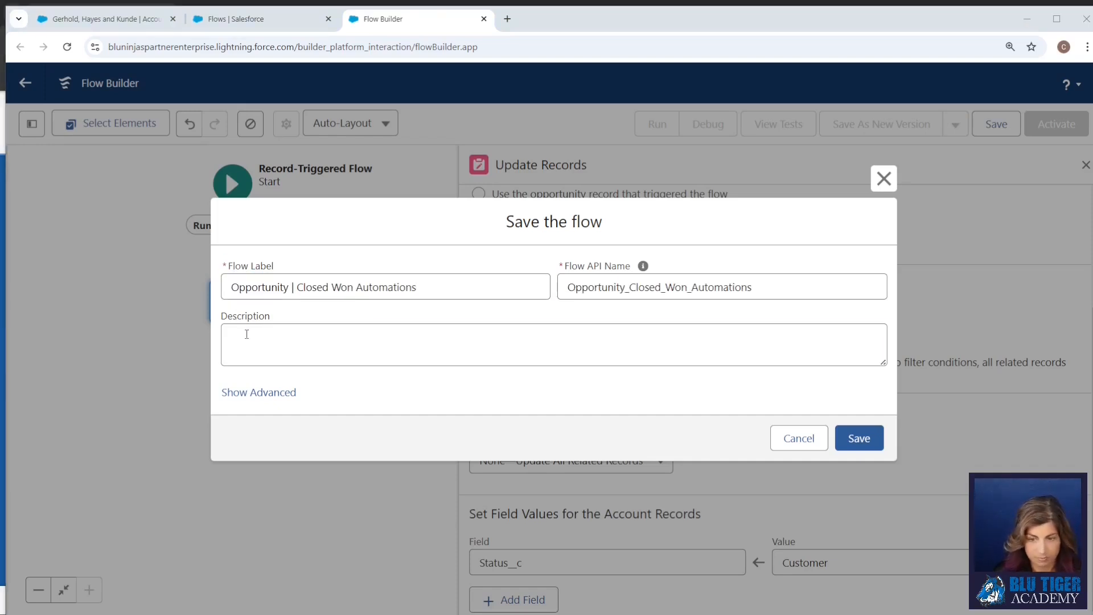
pyautogui.click(247, 334)
pyautogui.write('This flow controls all of the automations that fire when an Opportunity is marked as closed won. The flow currently does the following: \t- Update Status = Customer on the Account related to the Opportunity.')
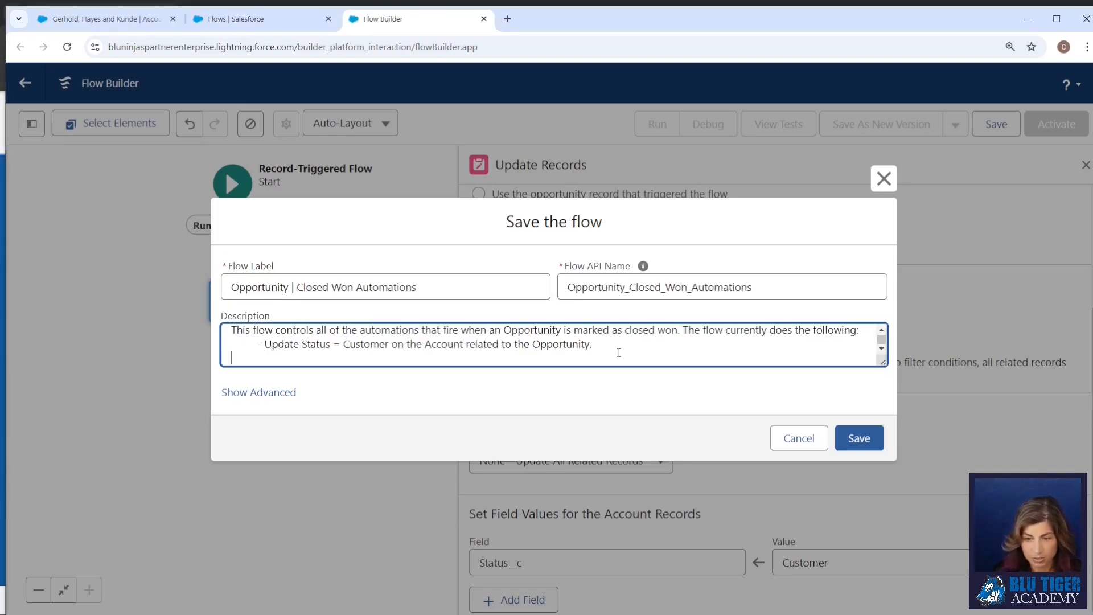
pyautogui.click(862, 439)
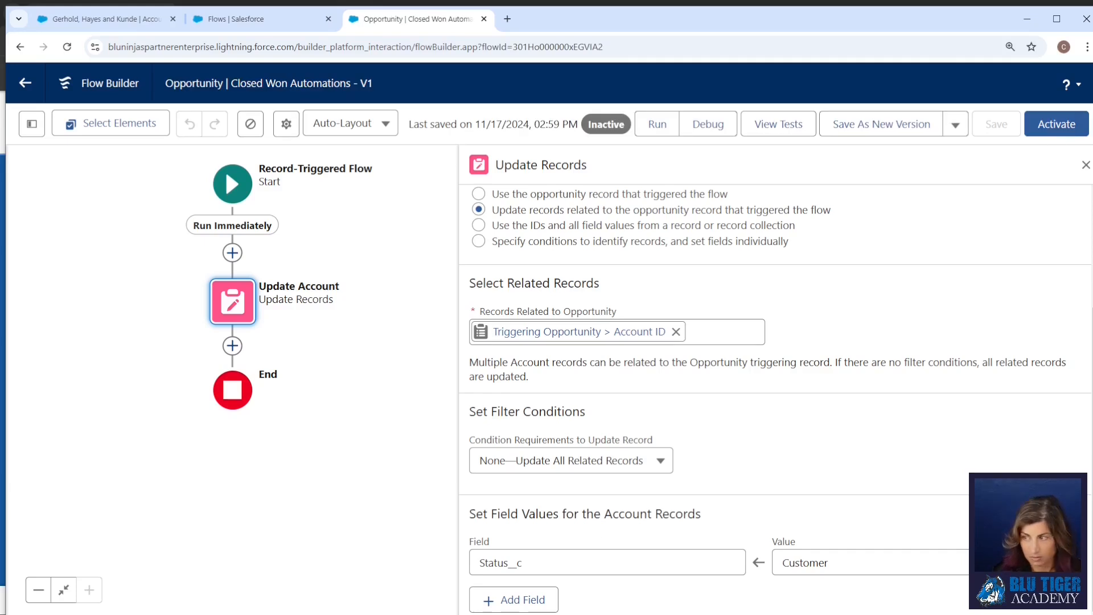
pyautogui.click(1057, 124)
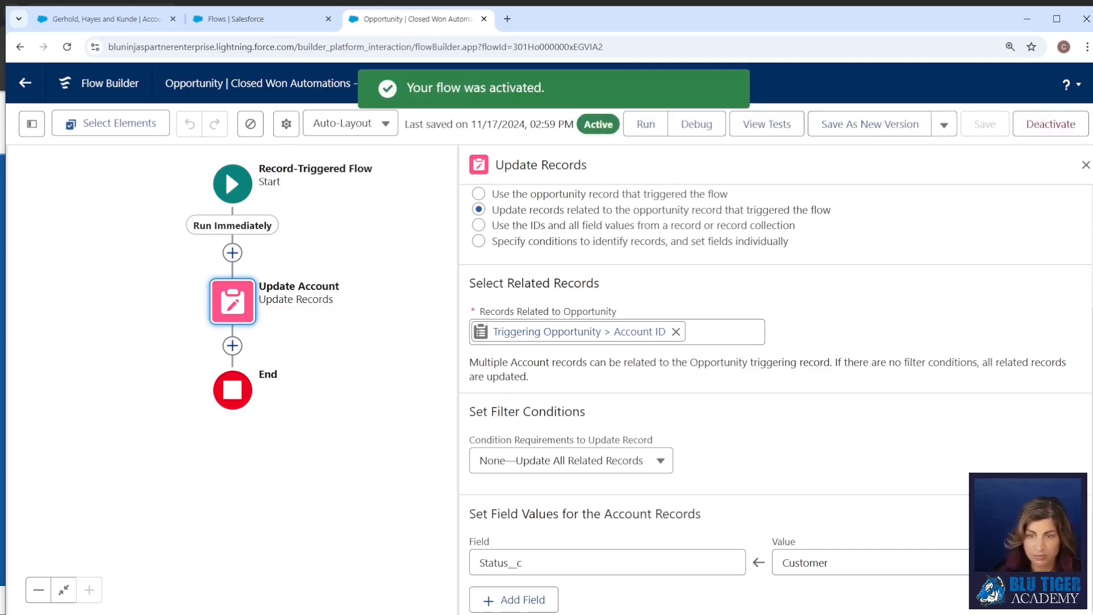
# Start a new opportunity for the Gerhold, Hayes and Kunde account and name it "Test Closed Won Automation".
pyautogui.click(108, 19)
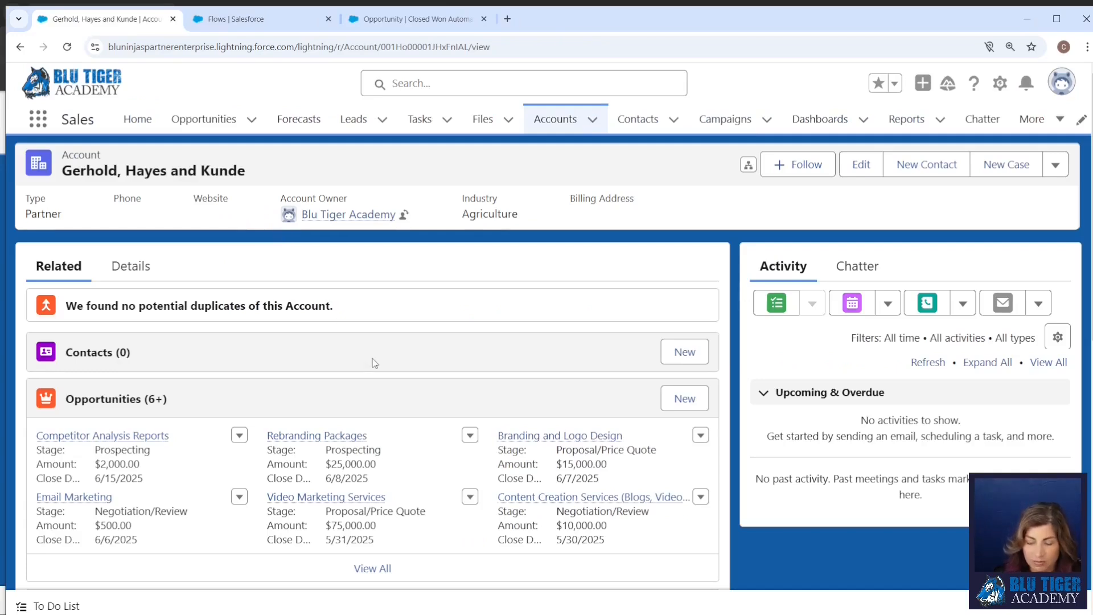
pyautogui.click(685, 399)
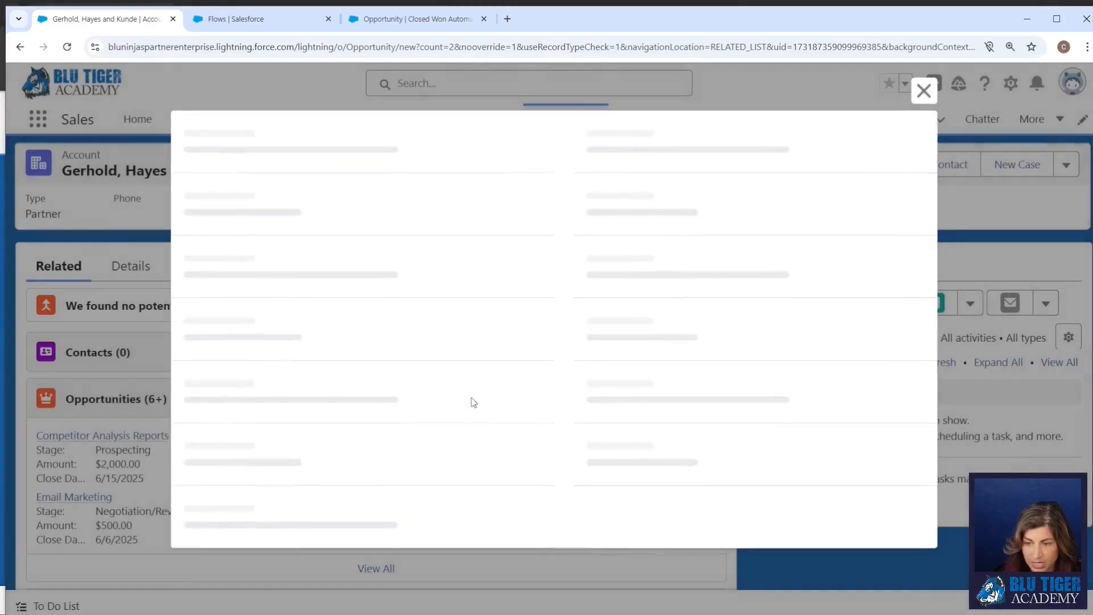
pyautogui.click(365, 291)
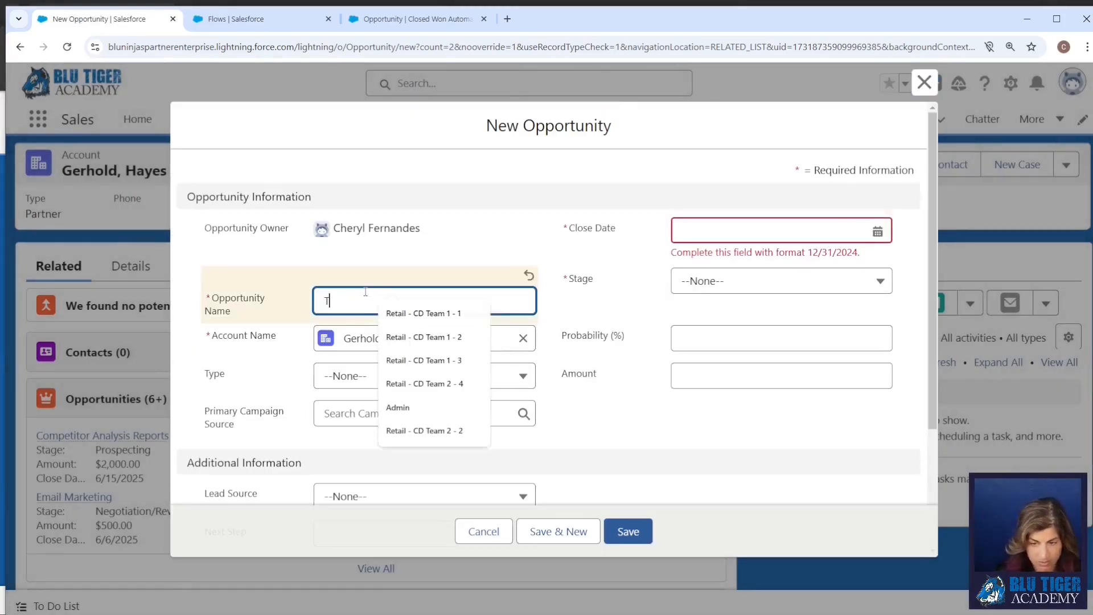
pyautogui.write('Test Closed W')
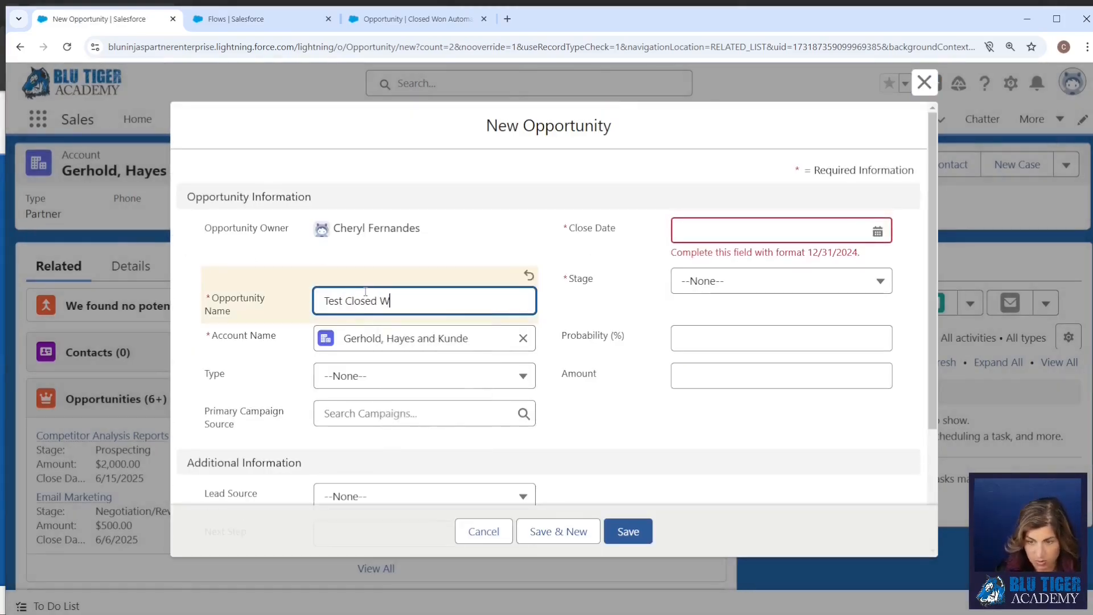
pyautogui.write('on Automation')
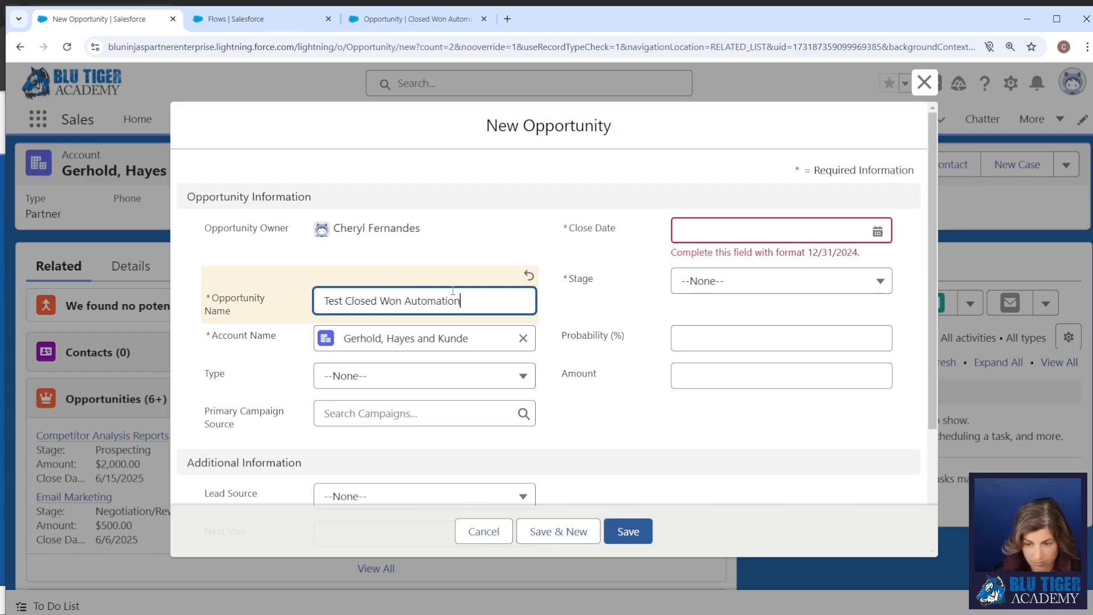
# Set the opportunity's type to New Business, close date to 11/19/2024 and stage to Prospecting, and save it.
pyautogui.click(424, 376)
pyautogui.click(370, 461)
pyautogui.click(769, 230)
pyautogui.click(743, 415)
pyautogui.click(722, 315)
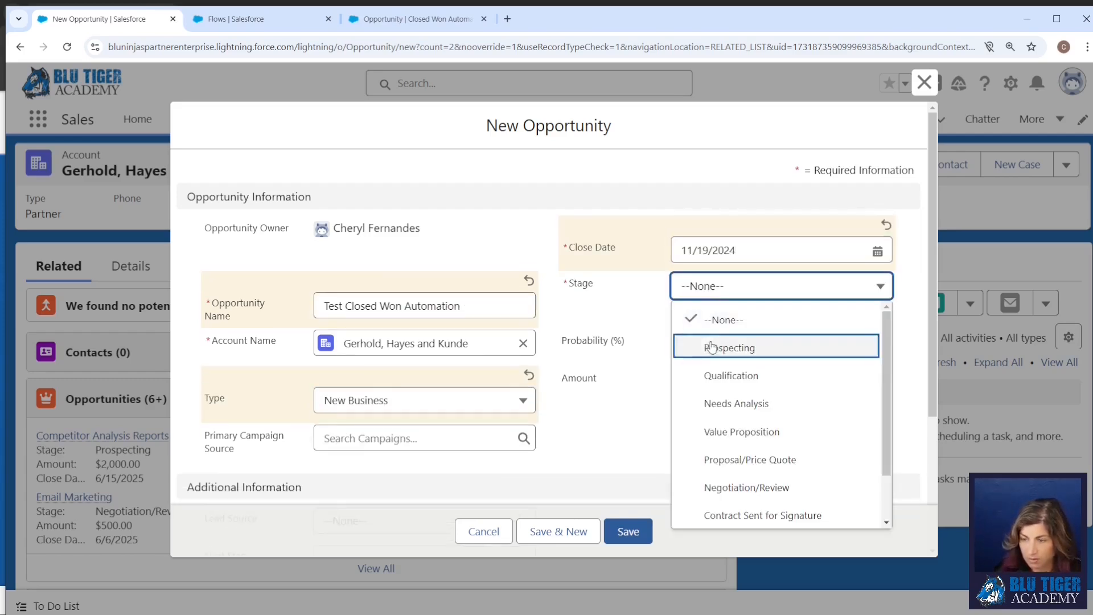
pyautogui.click(734, 349)
pyautogui.click(628, 531)
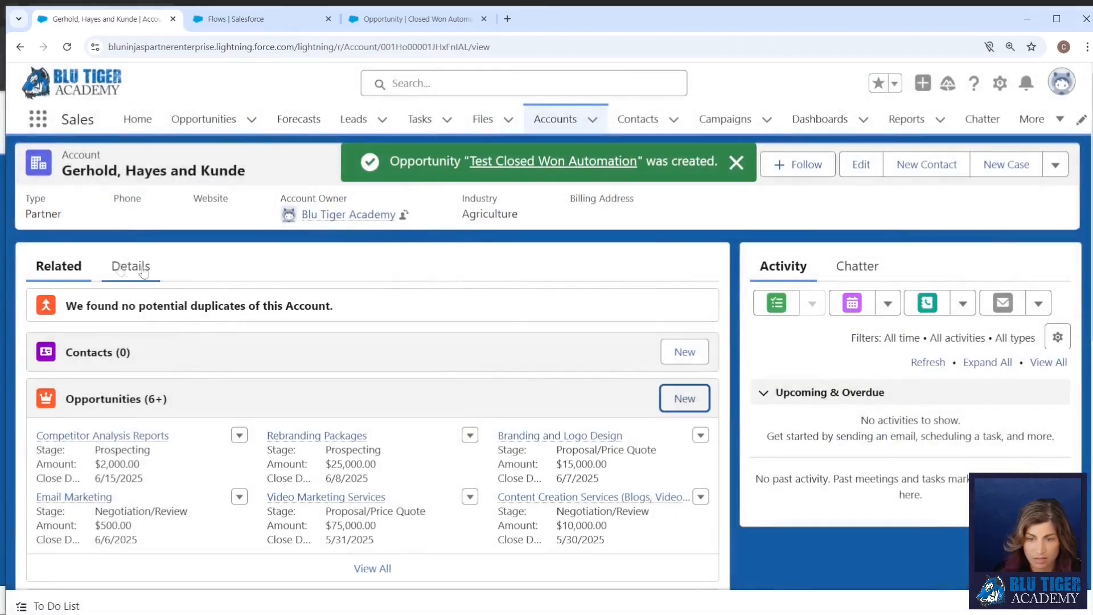
# Try to open the new opportunity in a separate tab, and check the Status field in the reloaded account's details.
pyautogui.rightClick(530, 165)
pyautogui.click(571, 177)
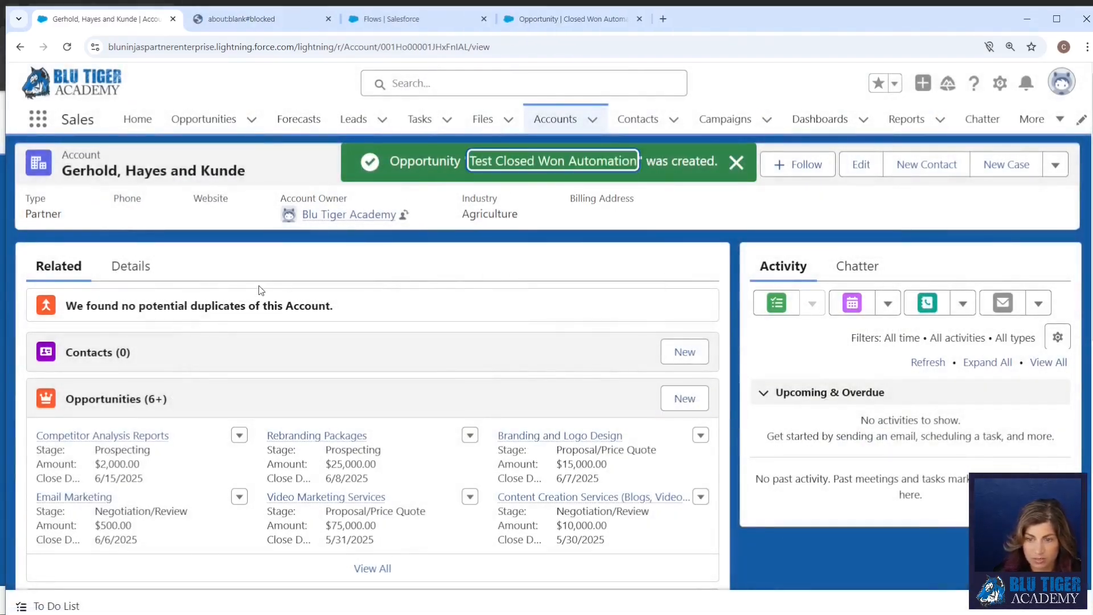
pyautogui.click(130, 266)
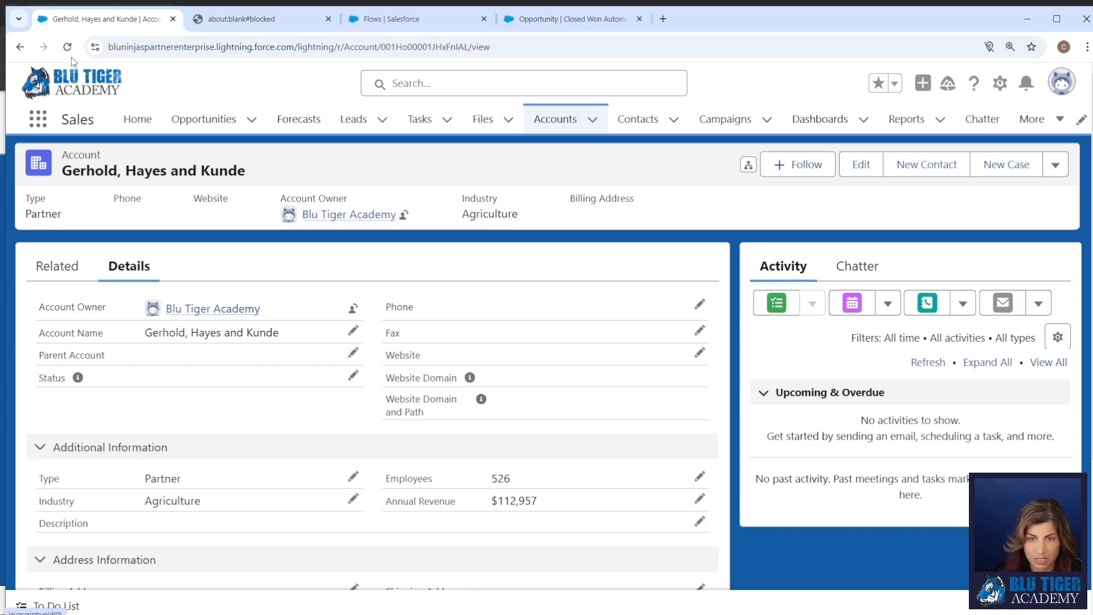
pyautogui.click(67, 46)
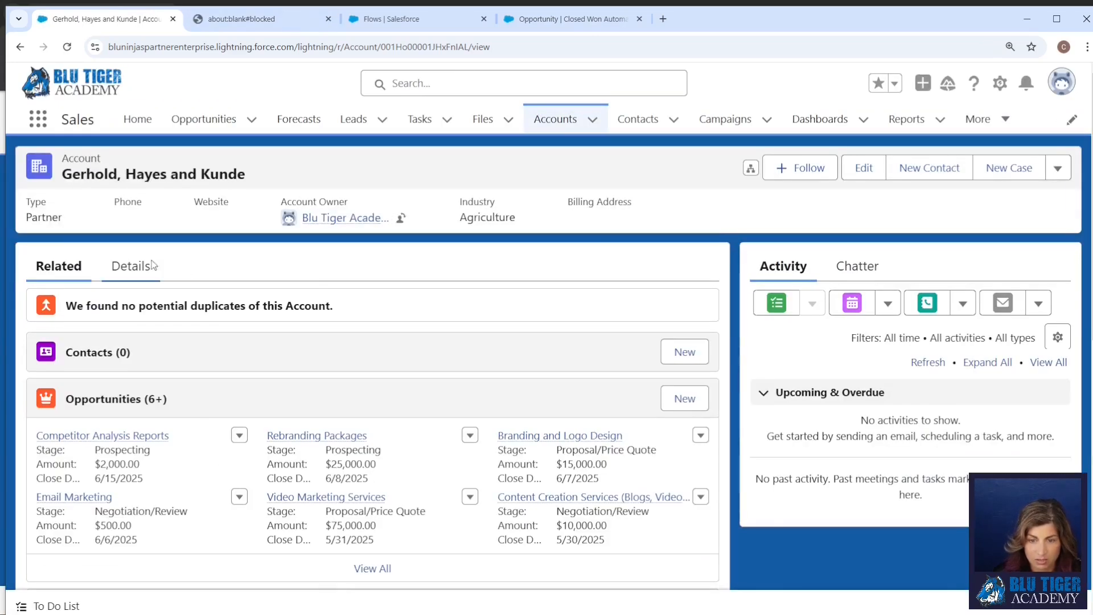
pyautogui.click(132, 267)
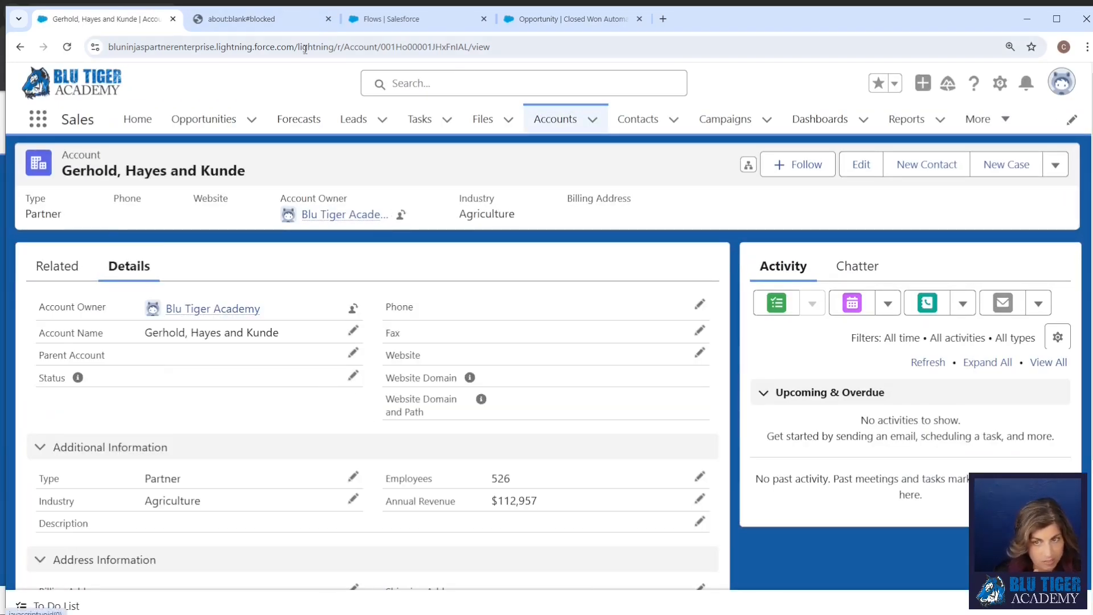
# Close the blank tab and open the Test Closed Won Automation opportunity from the account's full opportunities list.
pyautogui.click(319, 19)
pyautogui.click(328, 19)
pyautogui.click(58, 266)
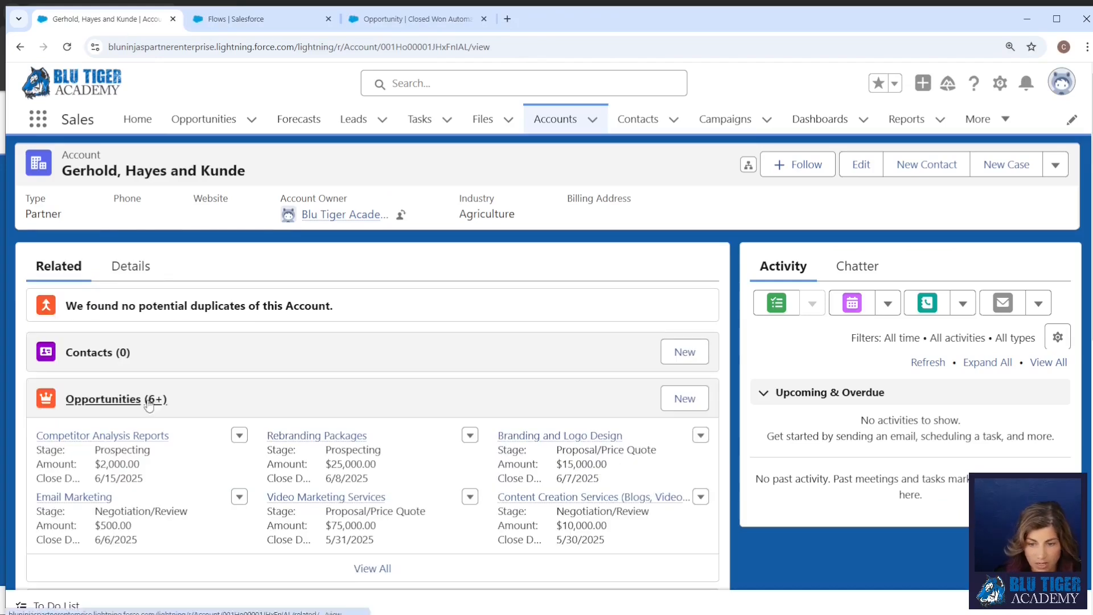
pyautogui.click(372, 569)
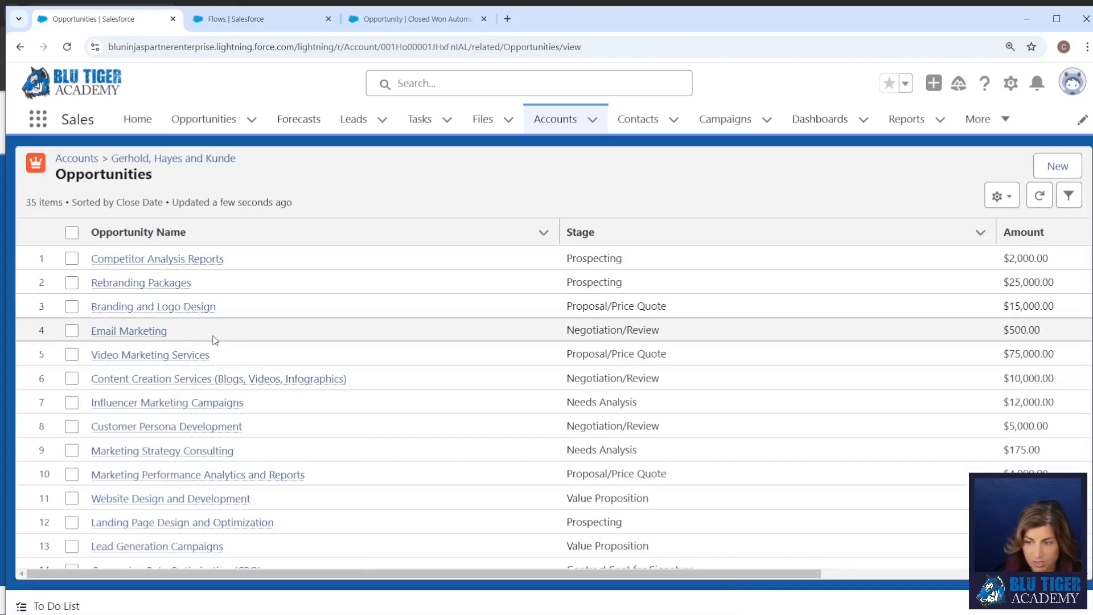
pyautogui.moveTo(560, 231); pyautogui.dragTo(395, 232)
pyautogui.scroll(-5, 181, 415)
pyautogui.click(121, 296)
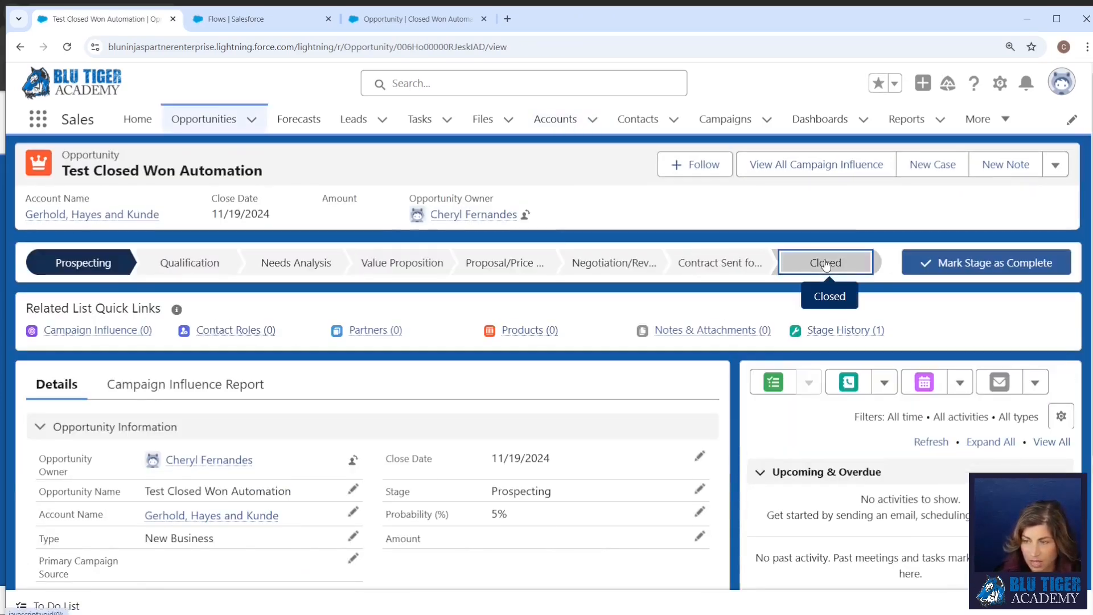
# Close the Test Closed Won Automation opportunity with the stage Closed Won and save the change.
pyautogui.click(826, 263)
pyautogui.click(918, 265)
pyautogui.click(554, 336)
pyautogui.click(366, 383)
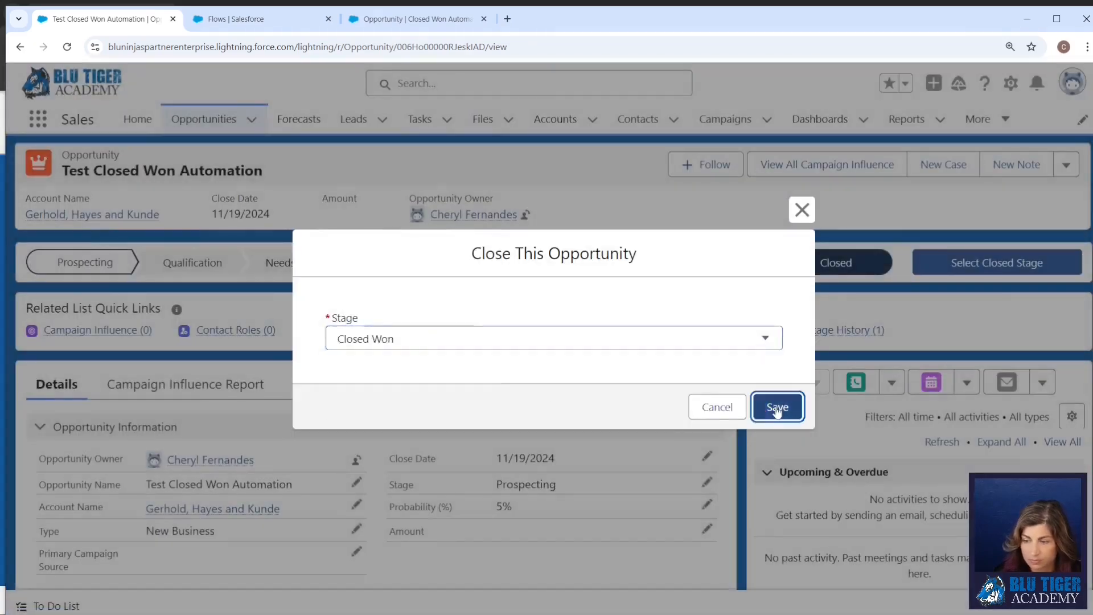
pyautogui.click(776, 406)
# Return to the opportunity's account and check the Status field in its details after reloading the page.
pyautogui.click(227, 516)
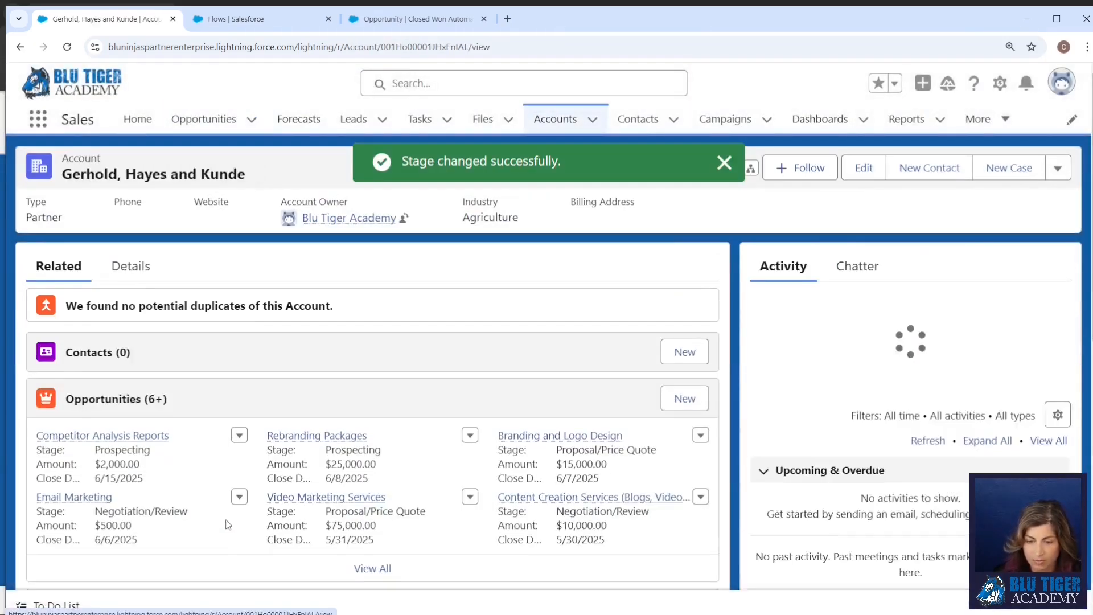
pyautogui.click(142, 278)
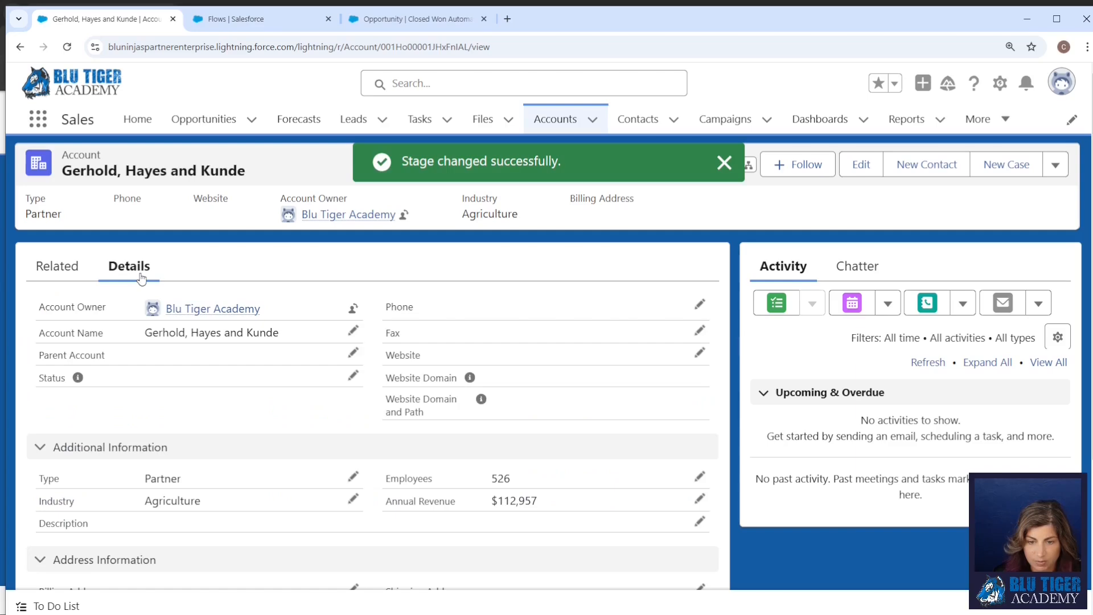
pyautogui.click(66, 48)
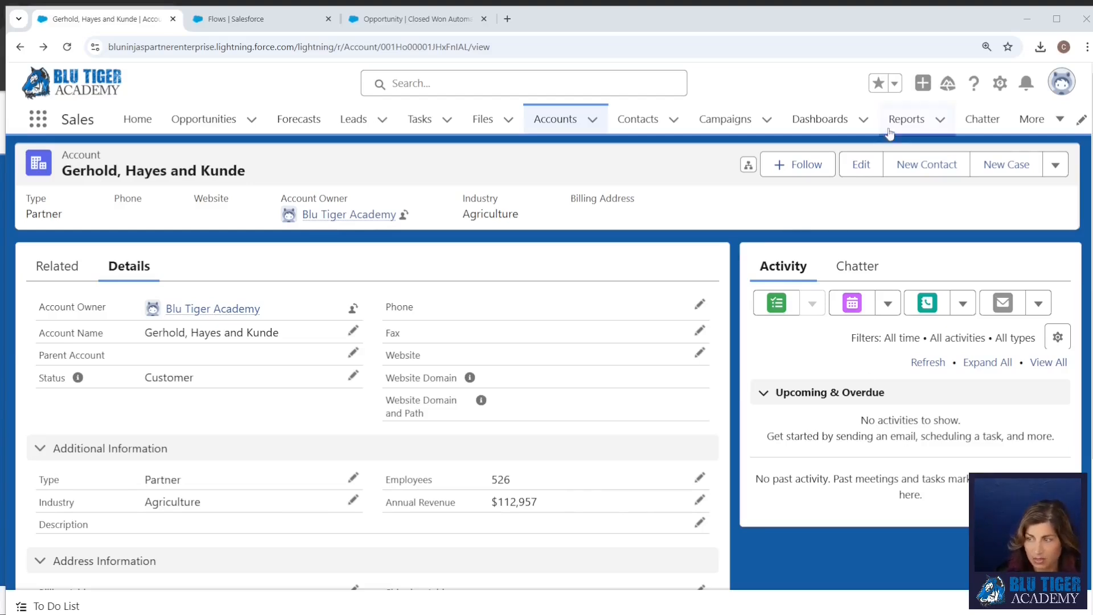
# Open the Closed Won Opportunities report and examine its filters and its Opportunity ID and Account ID columns.
pyautogui.click(906, 119)
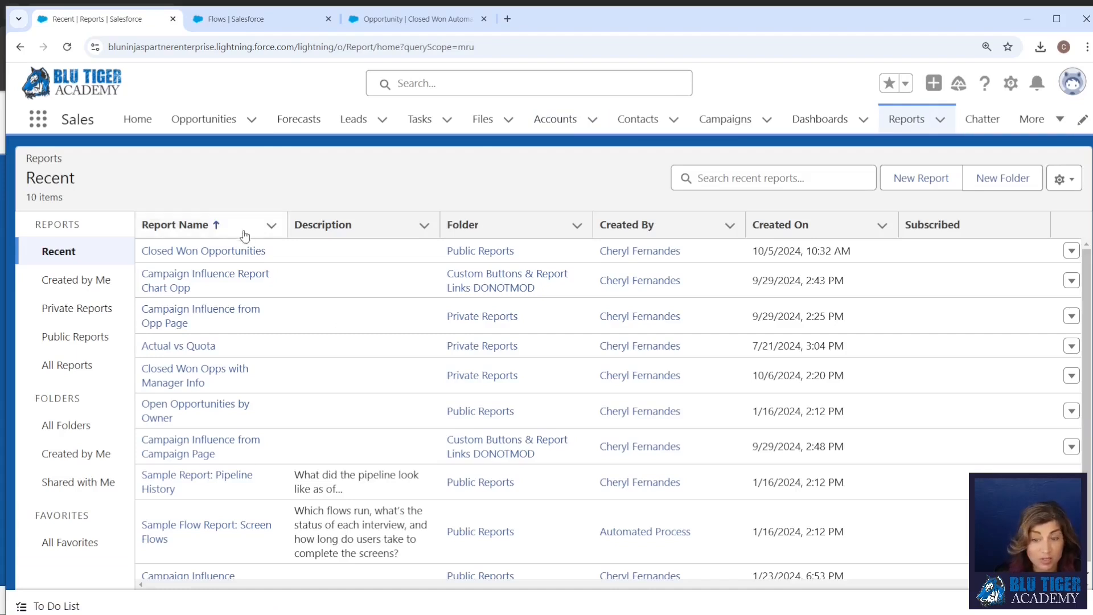
pyautogui.click(232, 251)
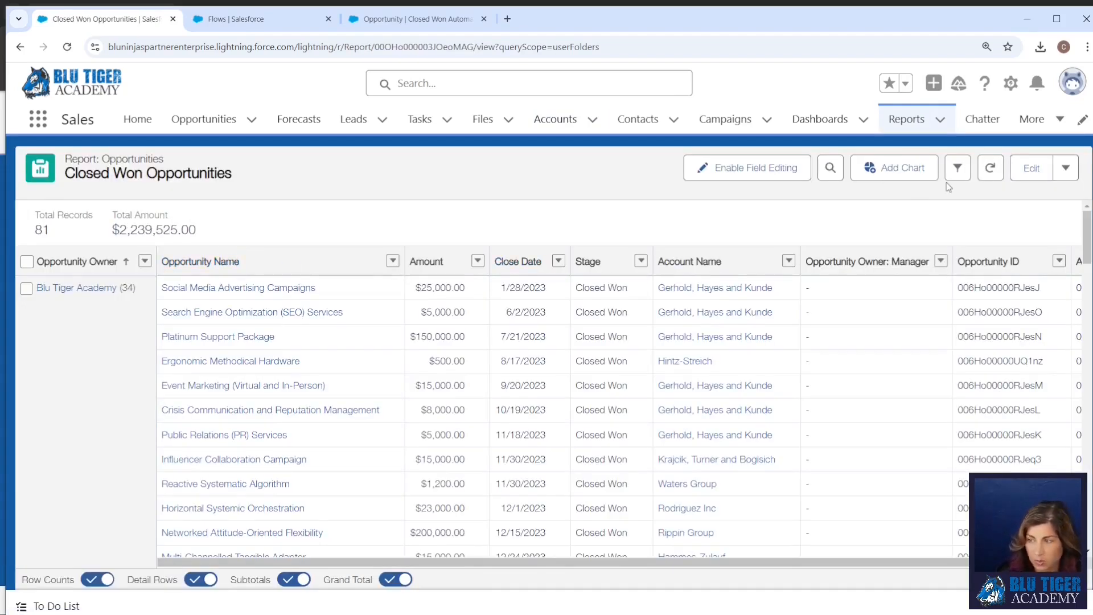
pyautogui.click(949, 176)
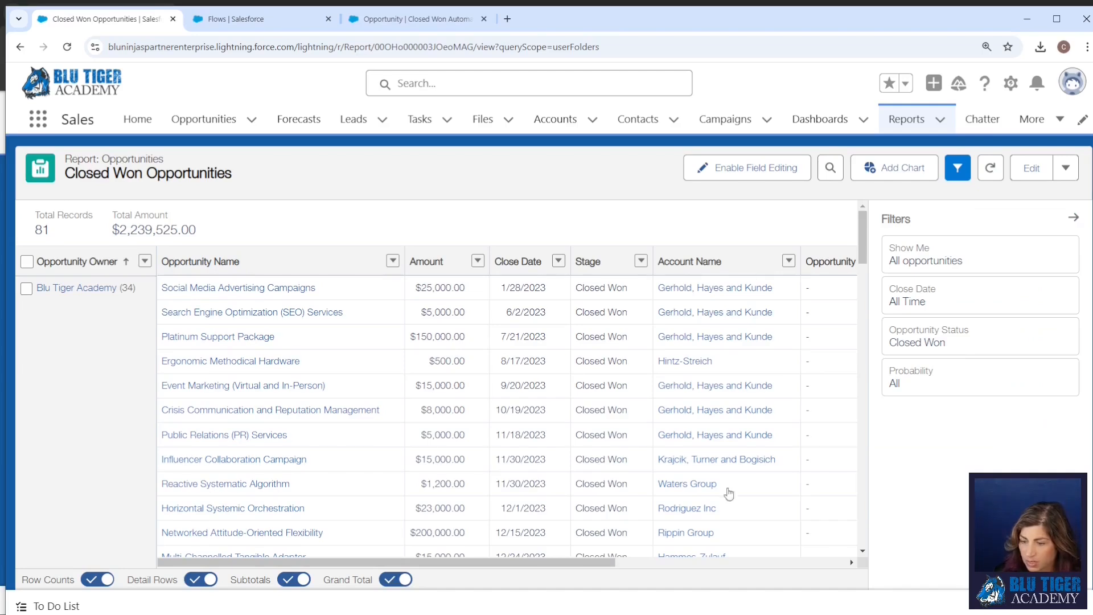
pyautogui.moveTo(580, 563); pyautogui.dragTo(917, 590)
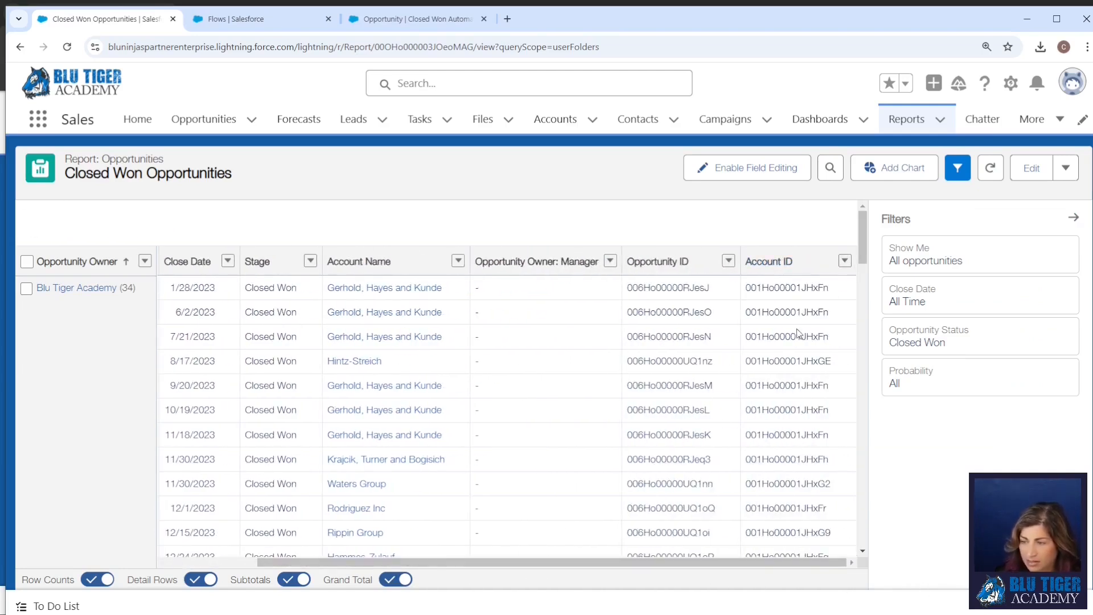
# Edit the Closed Won Opportunities report and search the available columns for "case".
pyautogui.click(1032, 168)
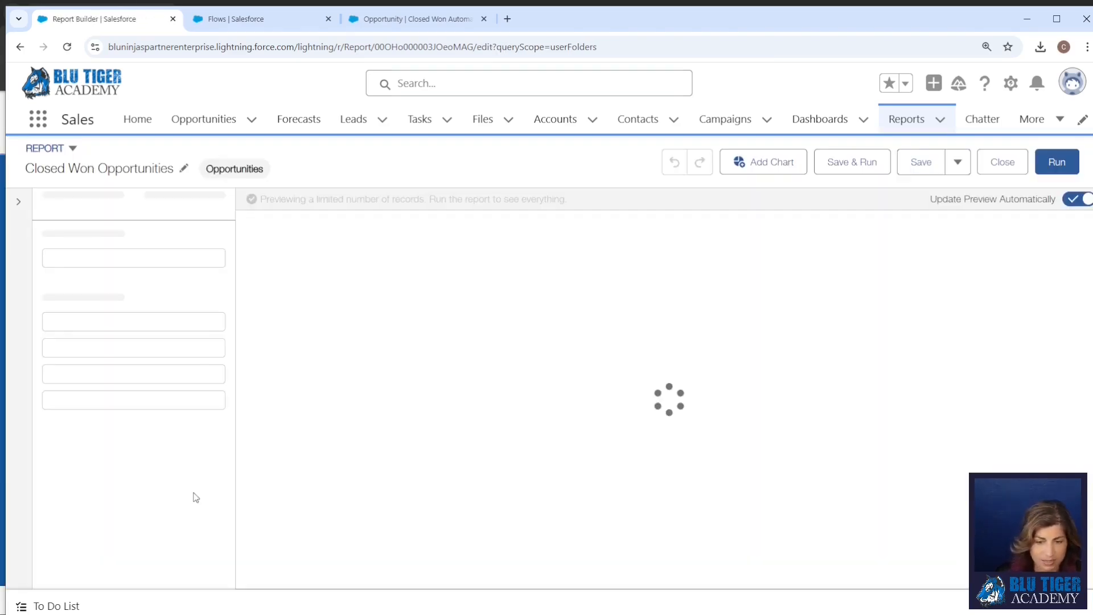
pyautogui.click(99, 474)
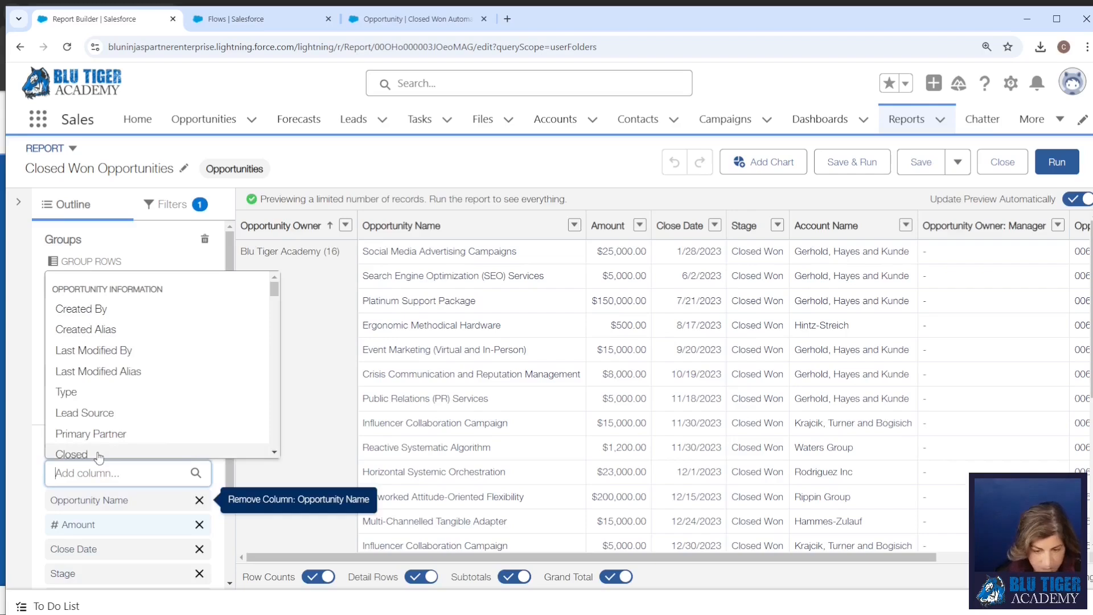
pyautogui.write('case')
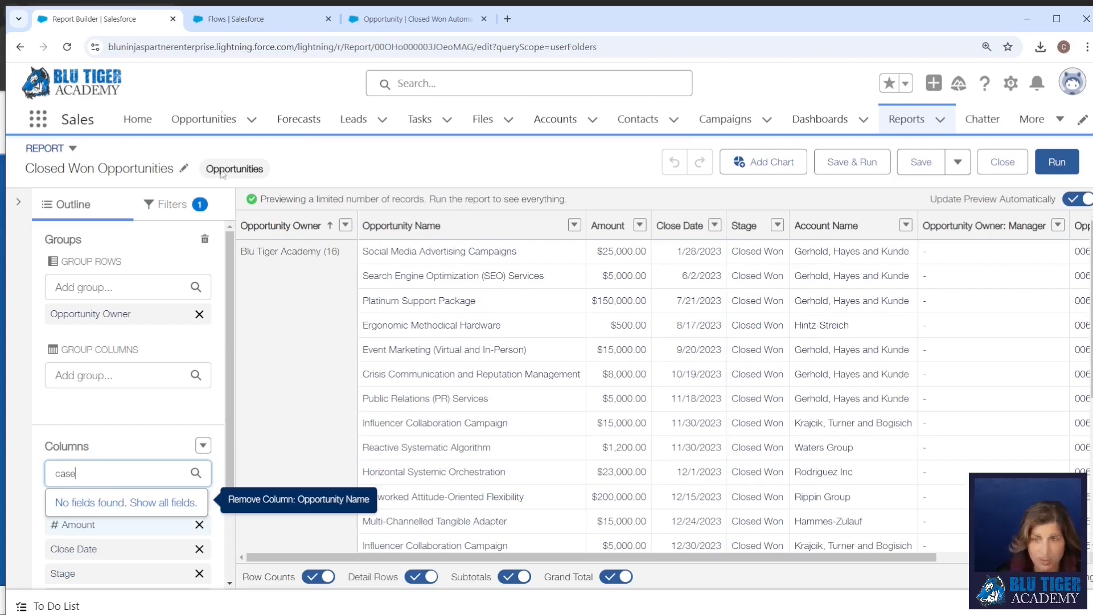
pyautogui.press('pagedown')
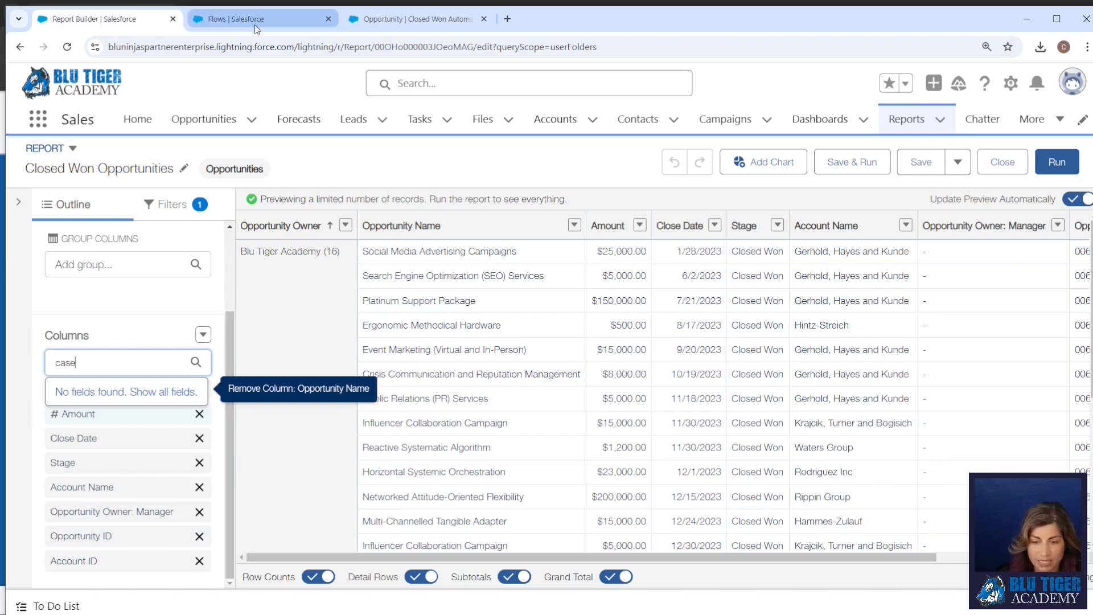
pyautogui.click(163, 79)
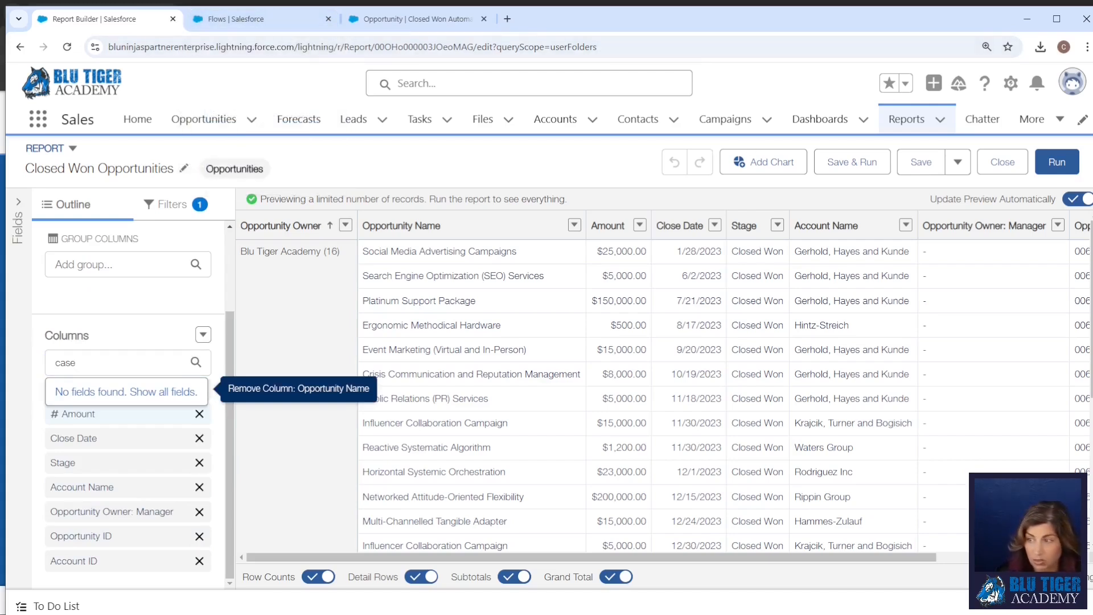
# Open Setup in a new tab and start a new custom field on the Account object.
pyautogui.click(1010, 84)
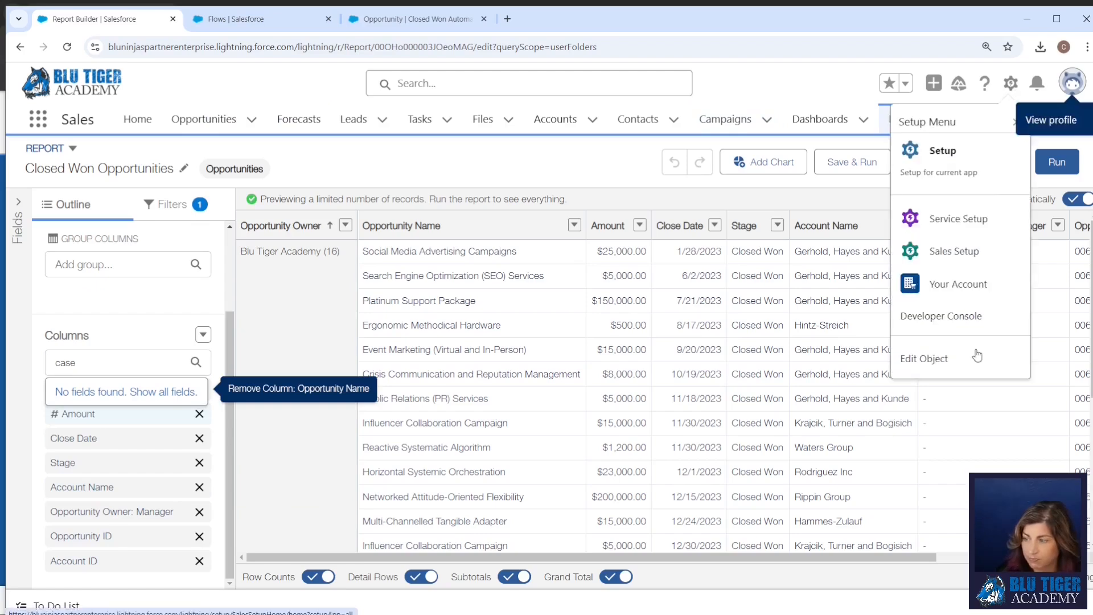
pyautogui.click(945, 162)
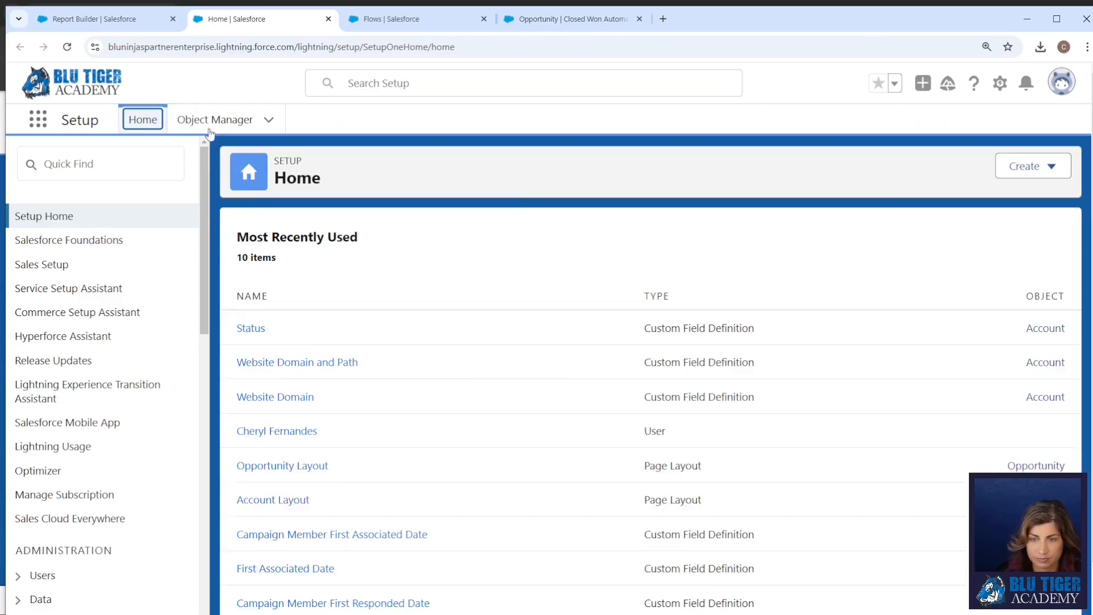
pyautogui.click(210, 131)
pyautogui.click(43, 257)
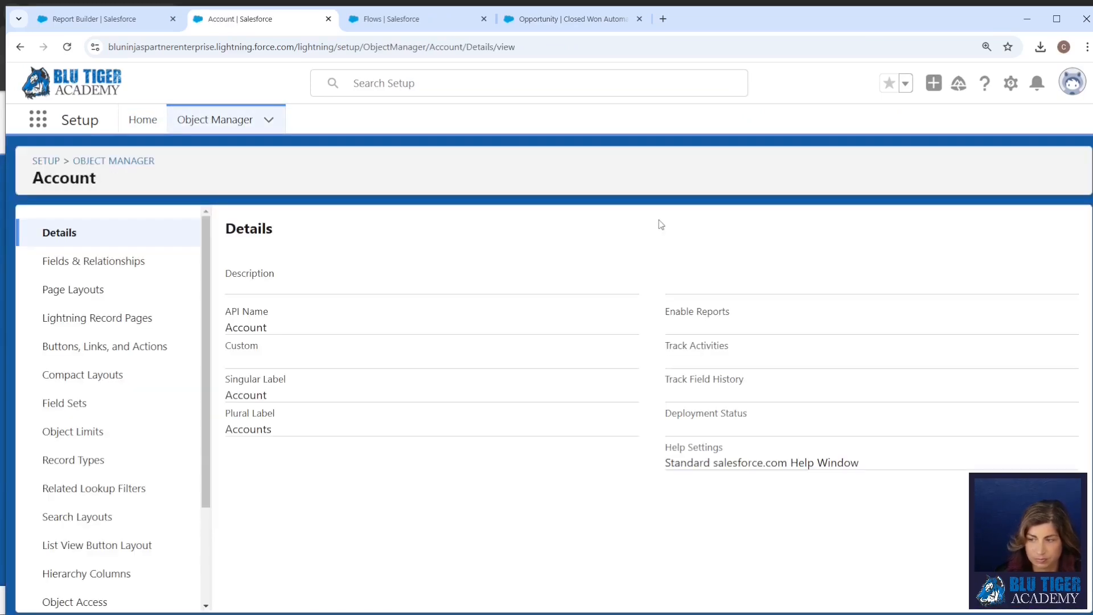
pyautogui.click(94, 261)
pyautogui.click(727, 223)
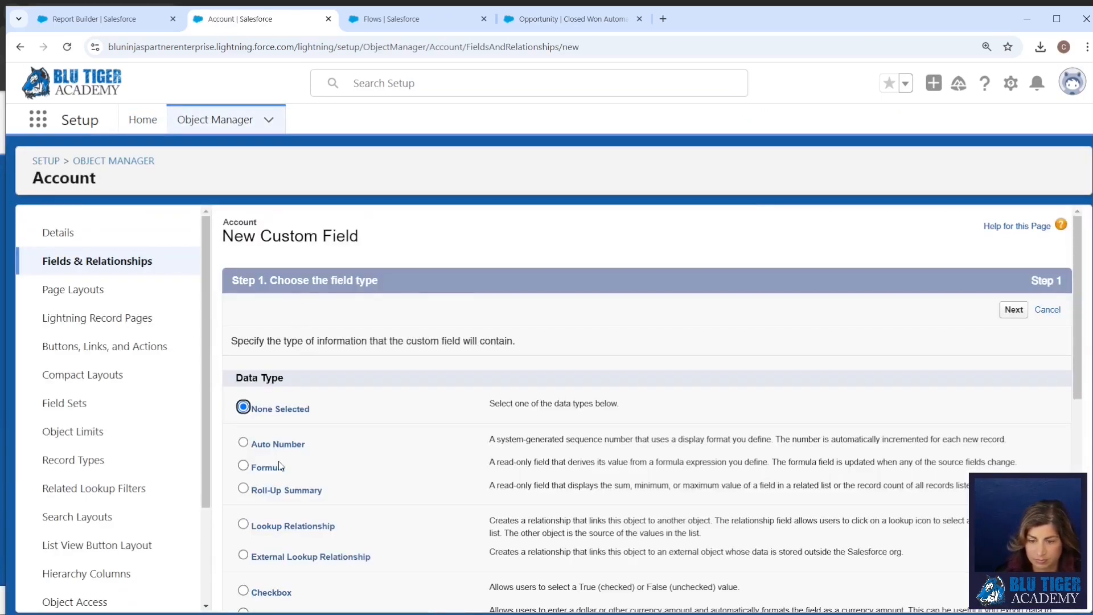
# Make the custom field a formula labelled "Account Case Safe Id" with the return type Text.
pyautogui.click(268, 466)
pyautogui.click(1013, 309)
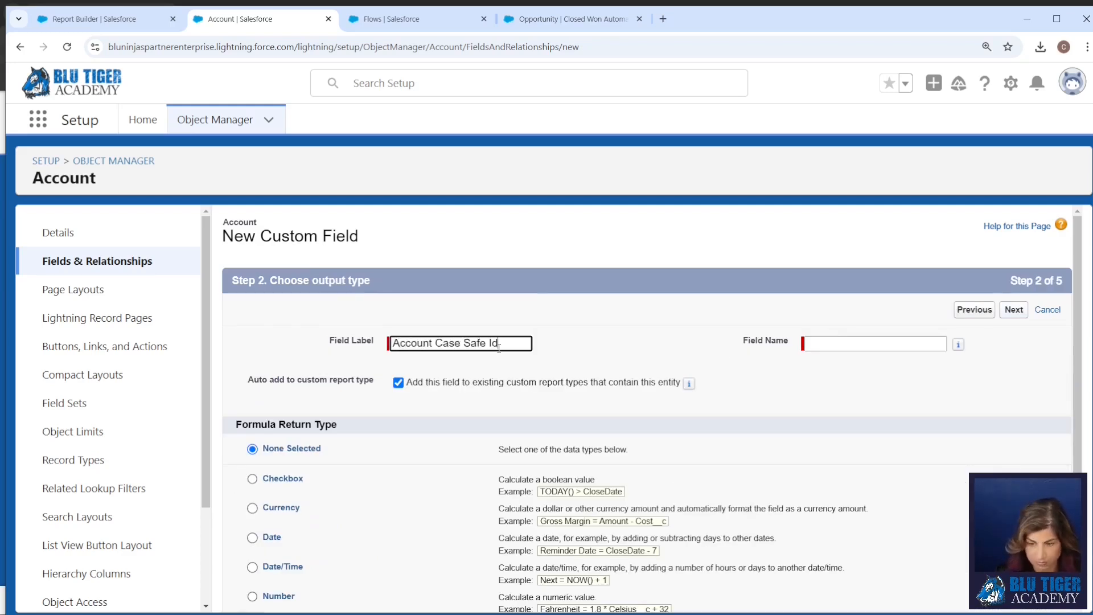
pyautogui.press('Tab')
pyautogui.scroll(-3, 398, 421)
pyautogui.click(1015, 608)
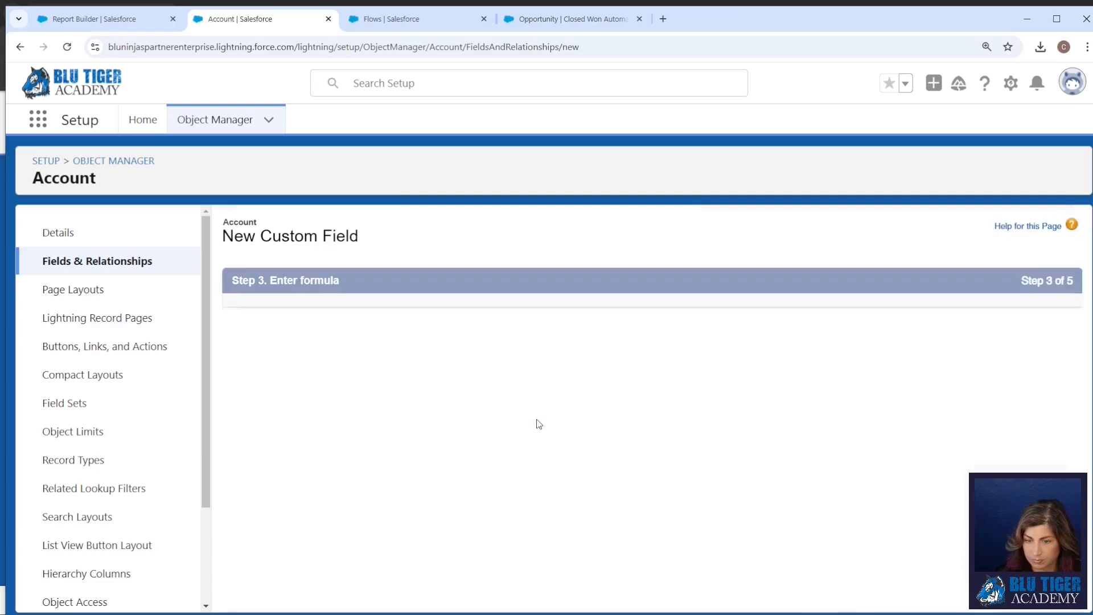
# Enter the formula CASESAFEID(Id) for the Account Case Safe Id field and continue to the following stage.
pyautogui.write('CASESAFEID(Id')
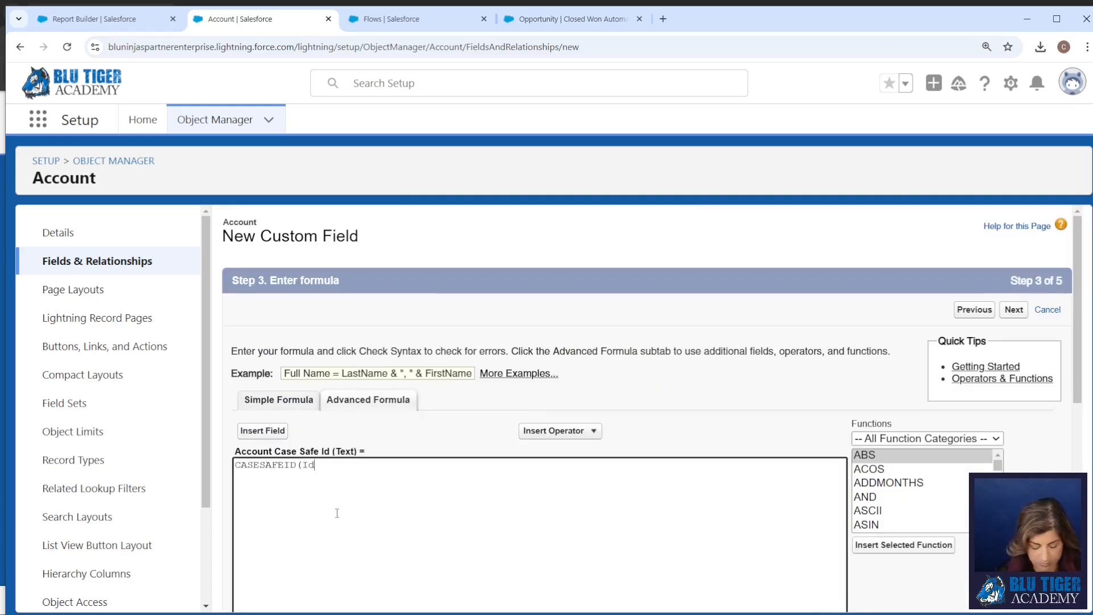
pyautogui.write(')')
pyautogui.click(1018, 316)
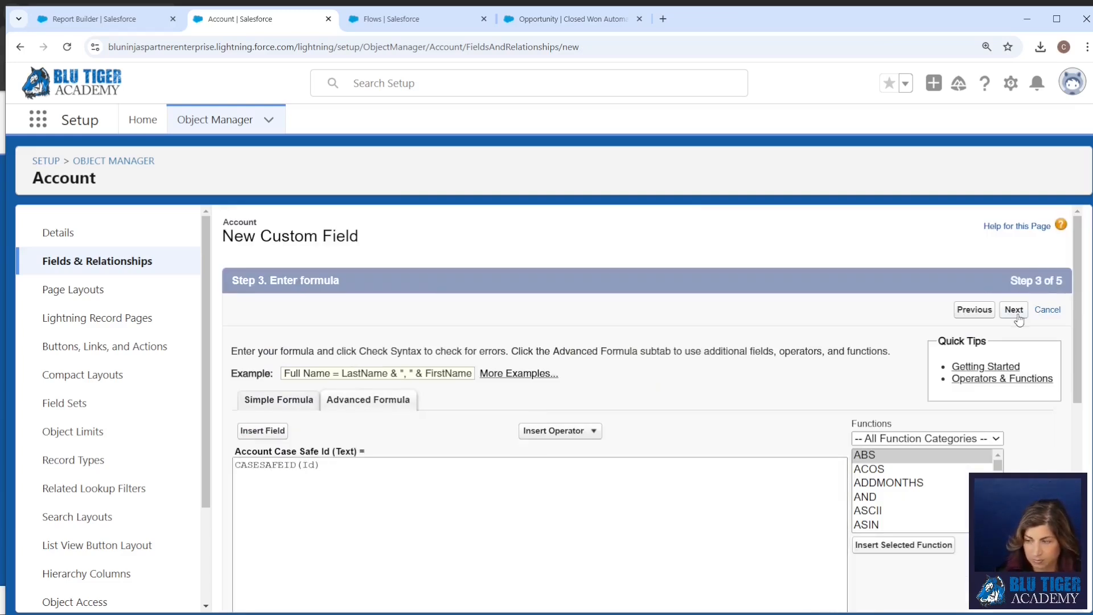
# Finish the Account Case Safe Id field setup without adding it to the Account Layout, and save the field.
pyautogui.click(1017, 311)
pyautogui.click(251, 479)
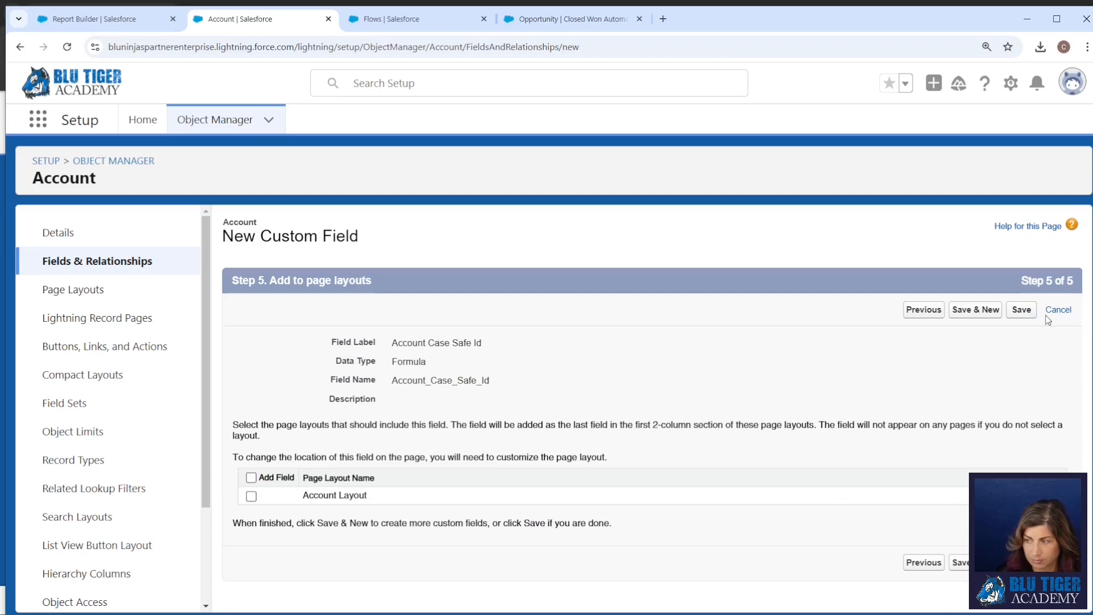
pyautogui.click(1022, 310)
# Reload the Closed Won Opportunities report builder and add the Account Case Safe Id column.
pyautogui.click(106, 20)
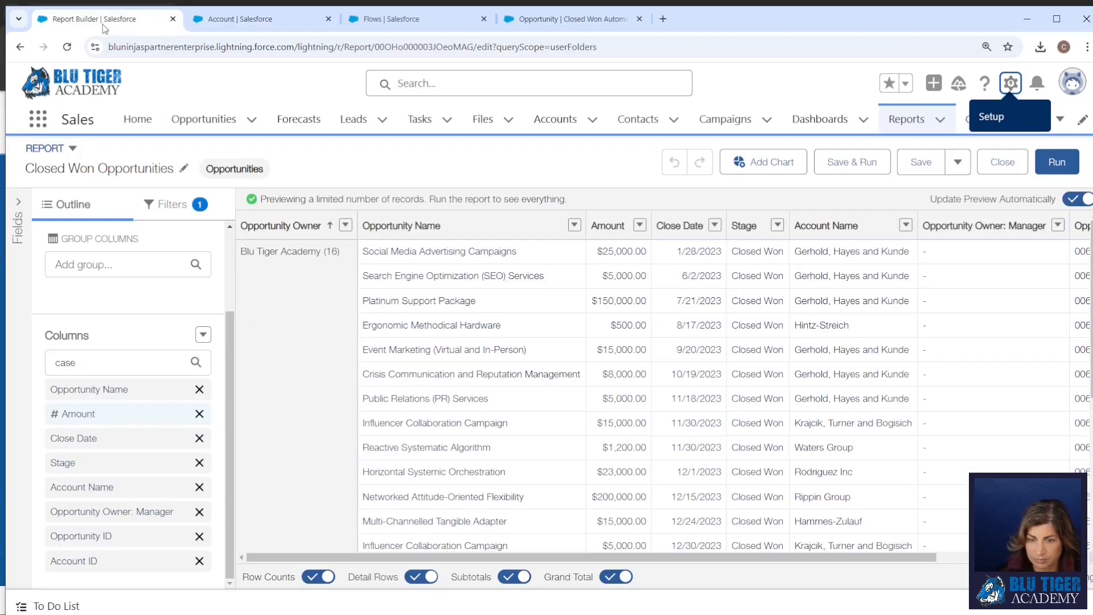
pyautogui.click(67, 47)
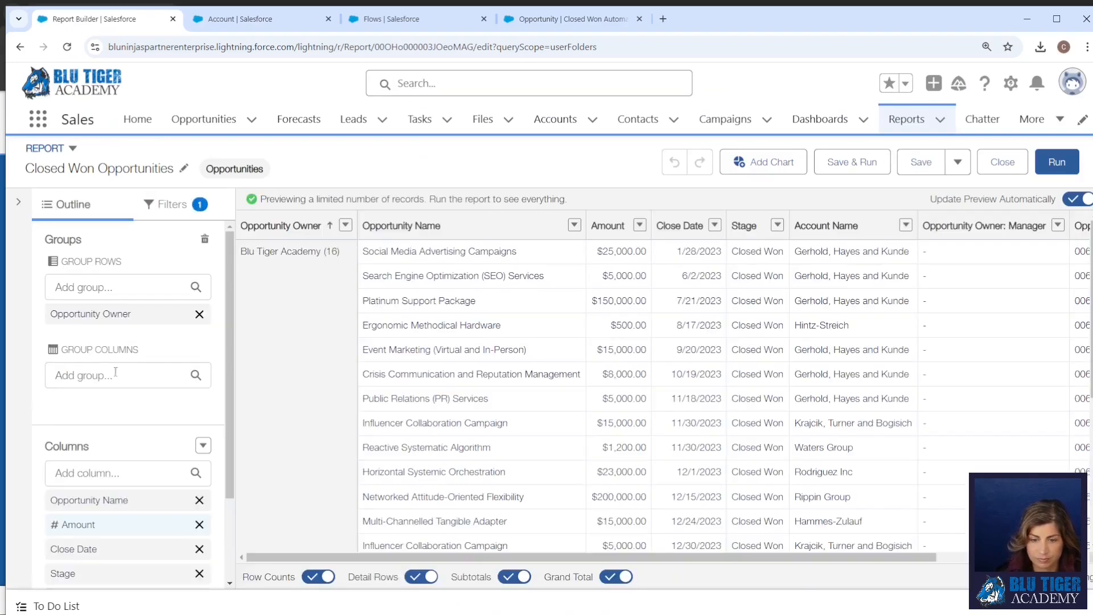
pyautogui.click(116, 371)
pyautogui.click(114, 473)
pyautogui.write('case')
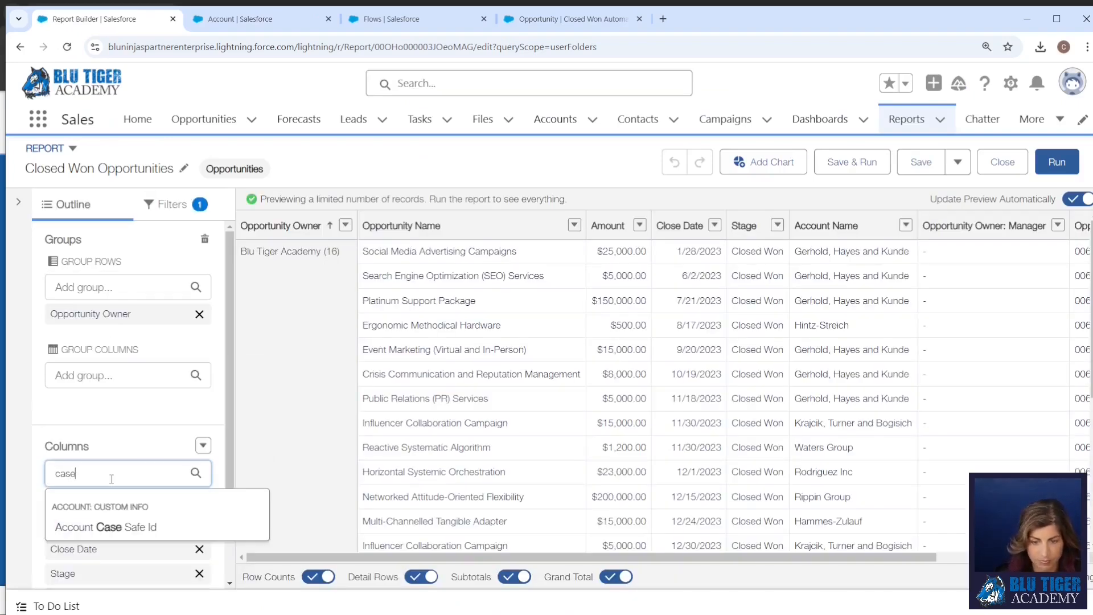
pyautogui.click(122, 528)
# Remove the Account ID column from the report, then save and run it.
pyautogui.scroll(-3, 123, 517)
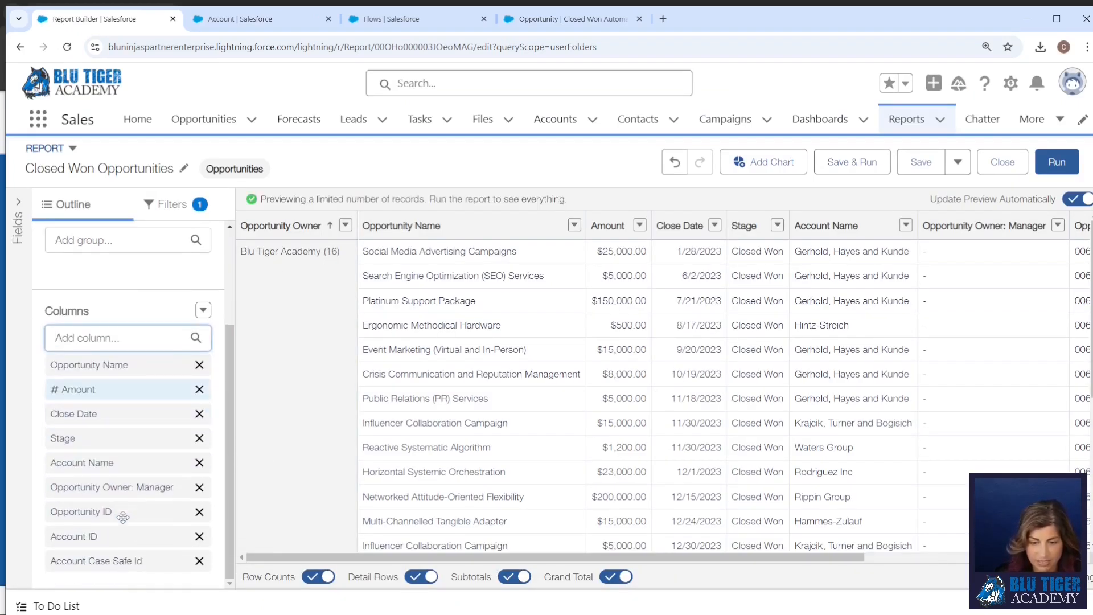
pyautogui.click(200, 536)
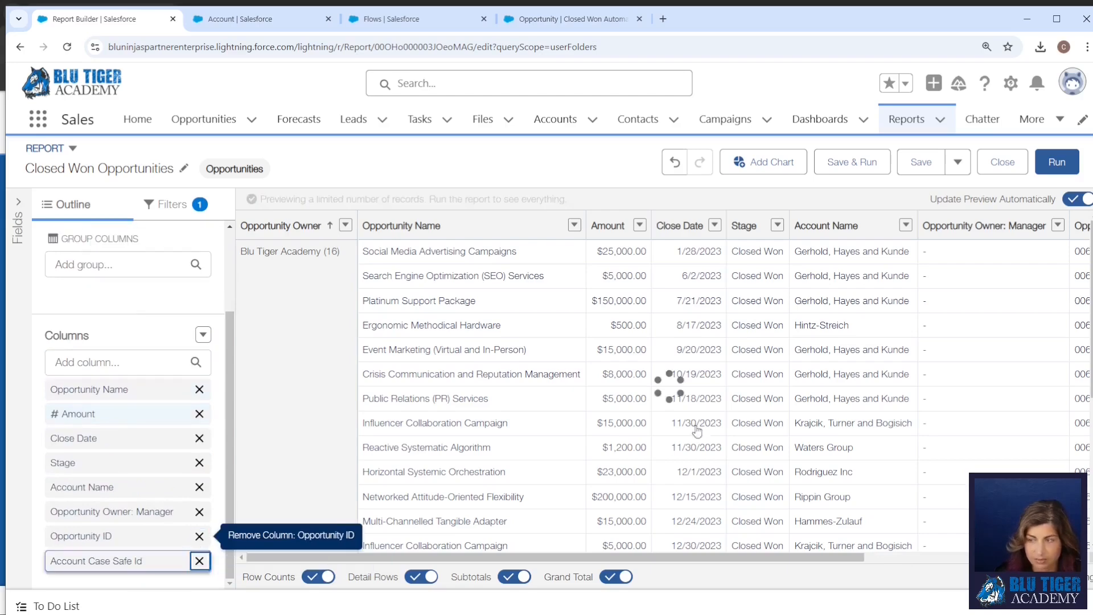
pyautogui.click(835, 166)
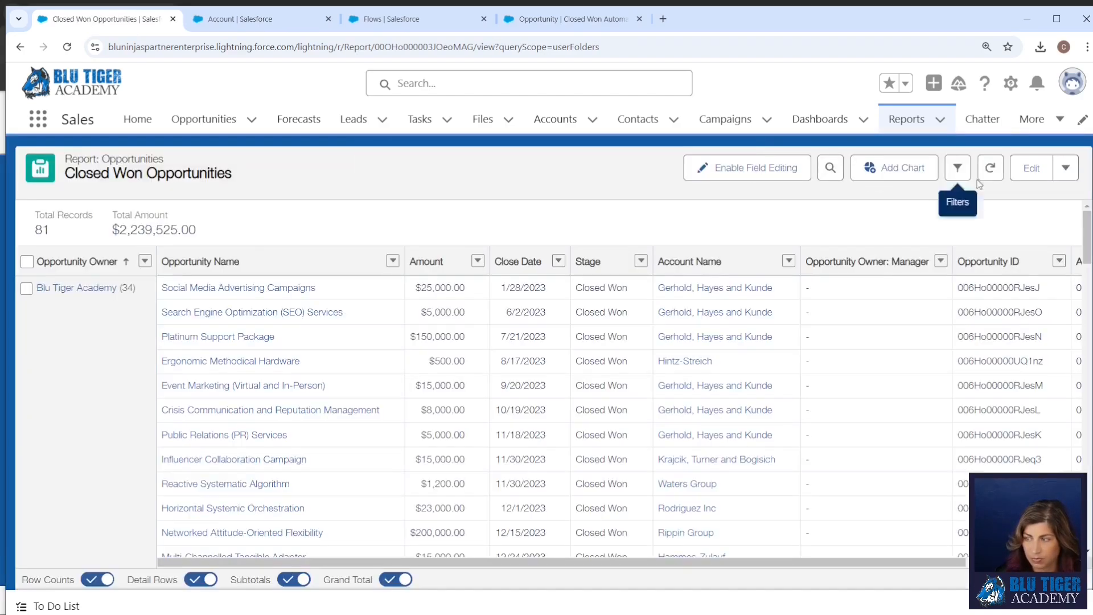
# Export the report as Details Only in CSV format and open the exported file in Excel.
pyautogui.click(1065, 168)
pyautogui.click(1005, 284)
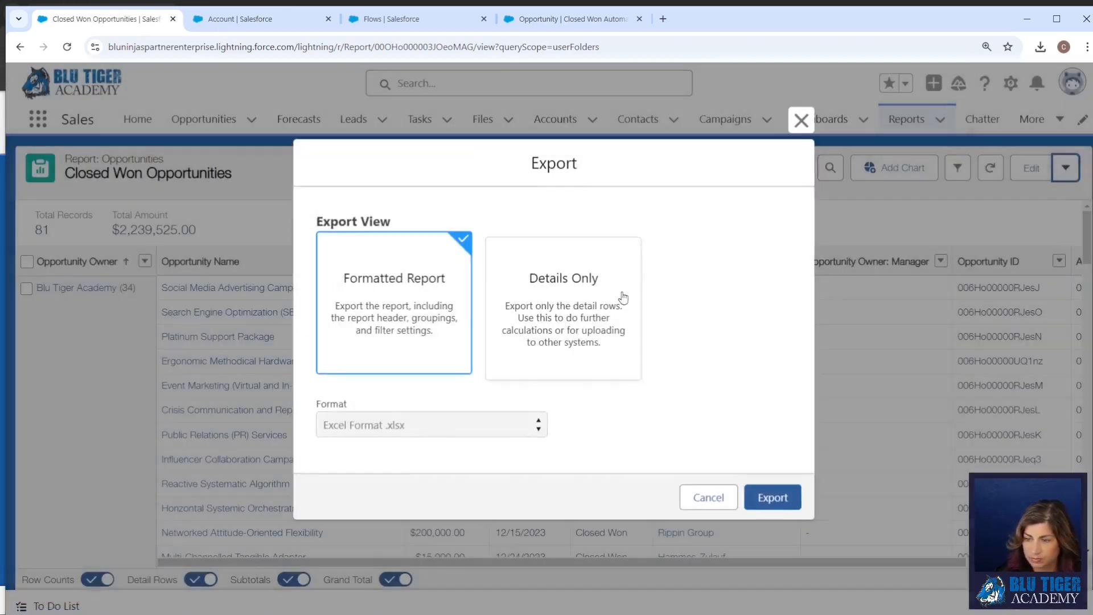
pyautogui.click(622, 298)
pyautogui.click(432, 422)
pyautogui.click(488, 490)
pyautogui.click(771, 495)
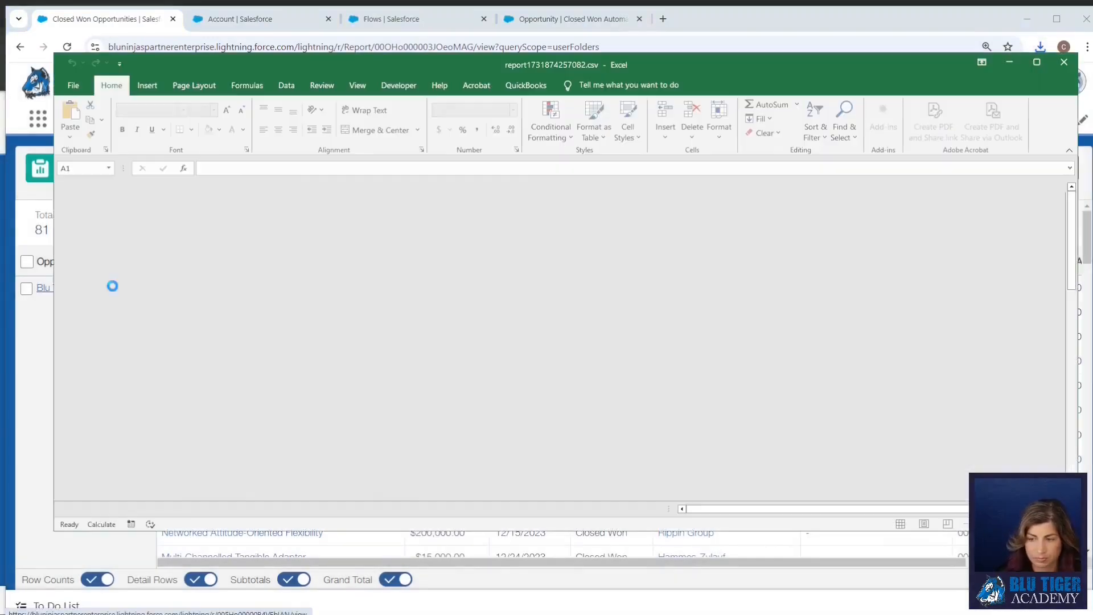
# Remove duplicate rows from the exported report based only on the Account Case Safe Id column.
pyautogui.click(304, 289)
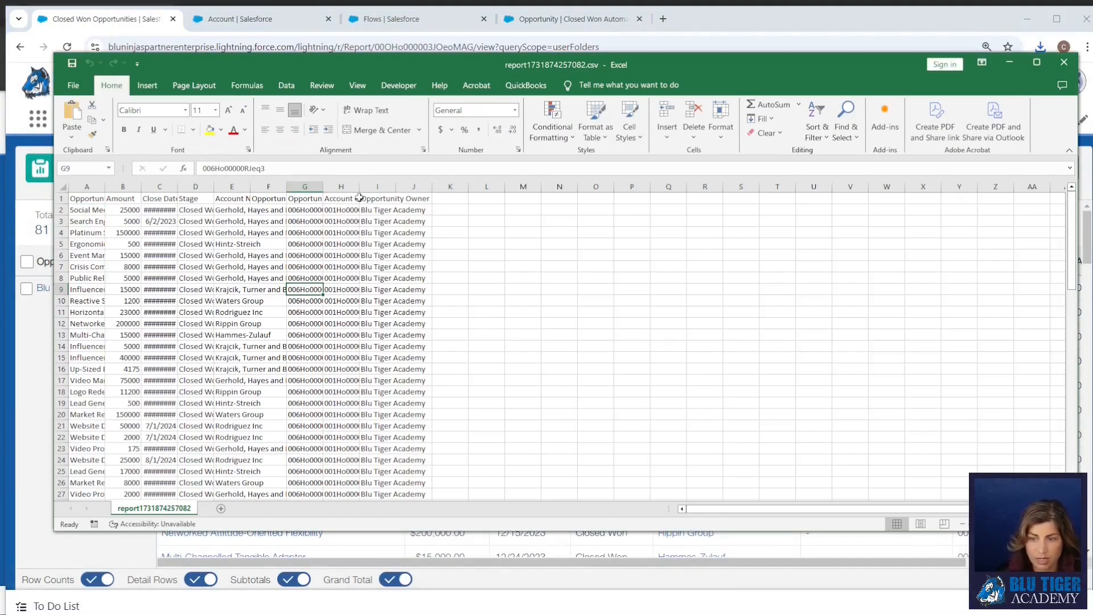
pyautogui.click(286, 85)
pyautogui.click(774, 118)
pyautogui.click(752, 411)
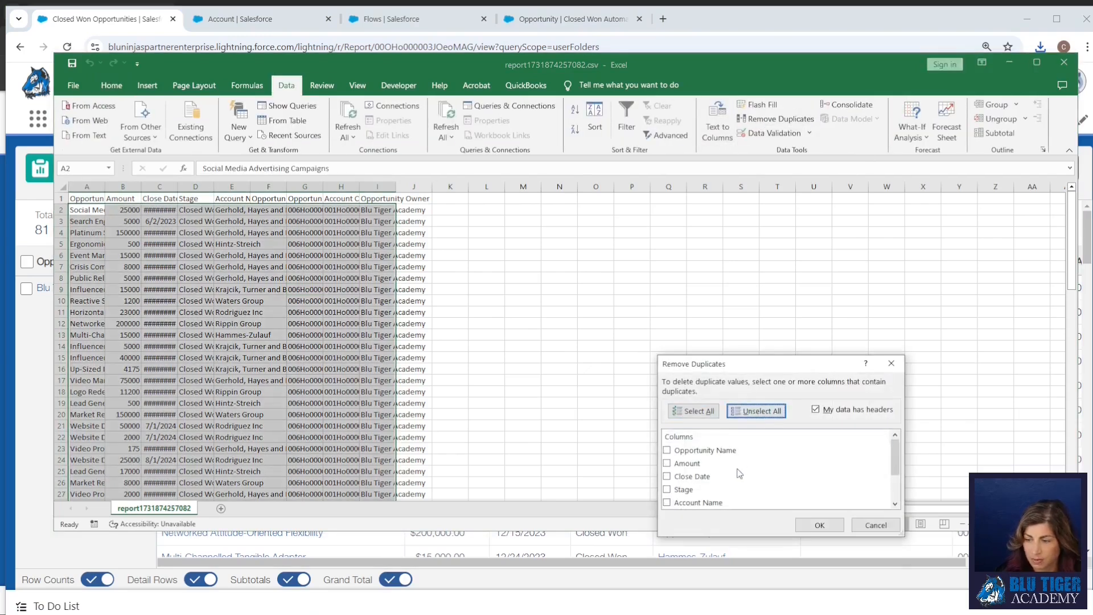
pyautogui.scroll(-2, 739, 473)
pyautogui.click(667, 489)
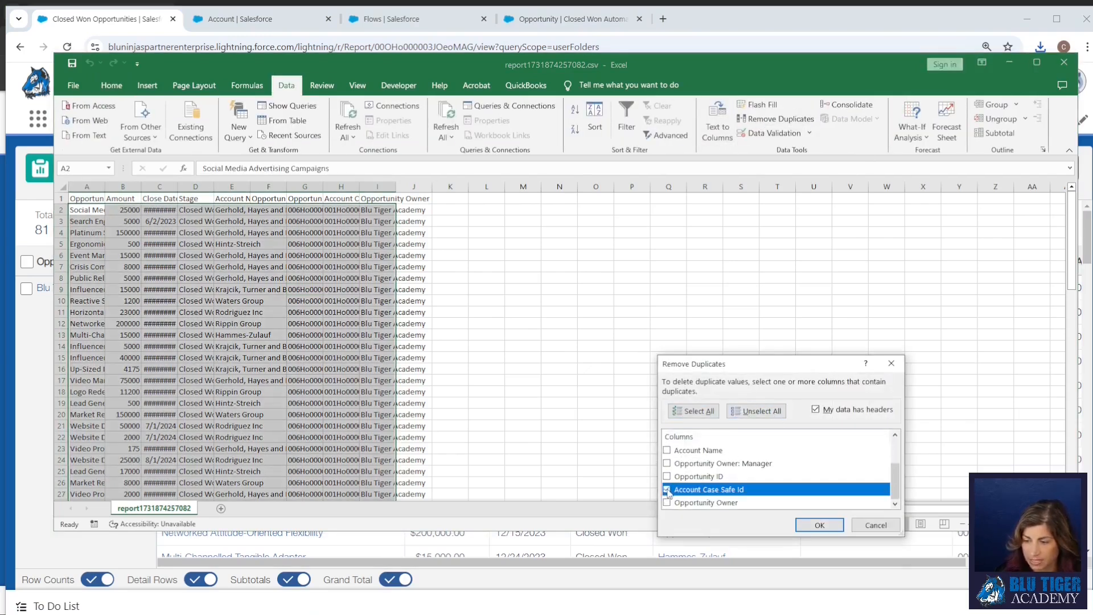
pyautogui.click(820, 525)
pyautogui.click(731, 437)
pyautogui.click(377, 258)
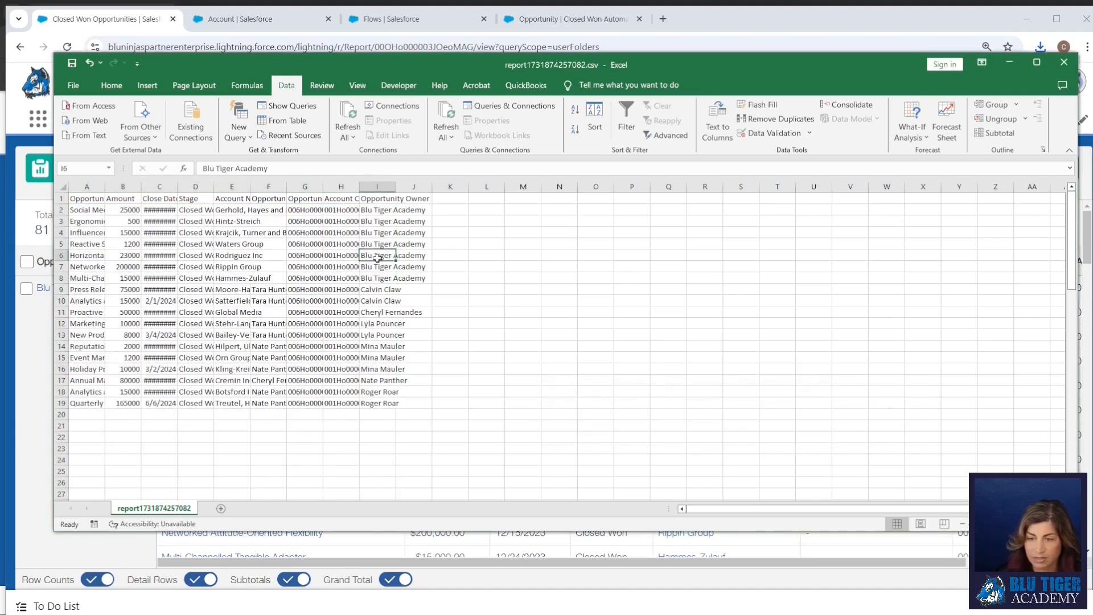
# Delete columns A to G, Opportunity Name through Opportunity ID, from the exported report.
pyautogui.moveTo(305, 186); pyautogui.dragTo(87, 187)
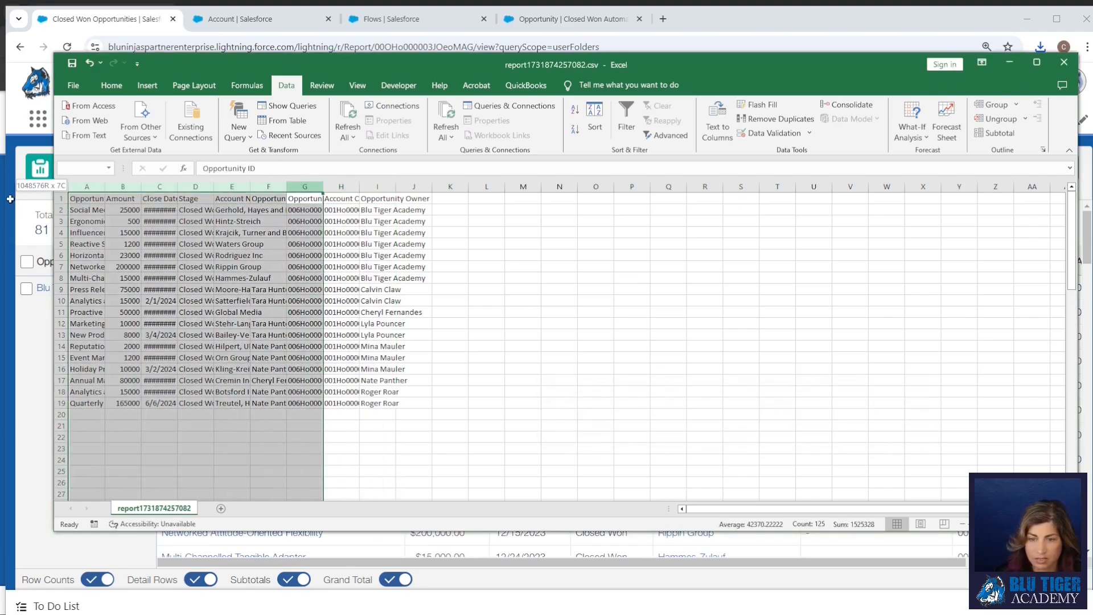
pyautogui.rightClick(103, 227)
pyautogui.click(131, 351)
# Replace the Opportunity Owner column with a Status column filled with Customer for every account, and save the CSV file.
pyautogui.click(128, 209)
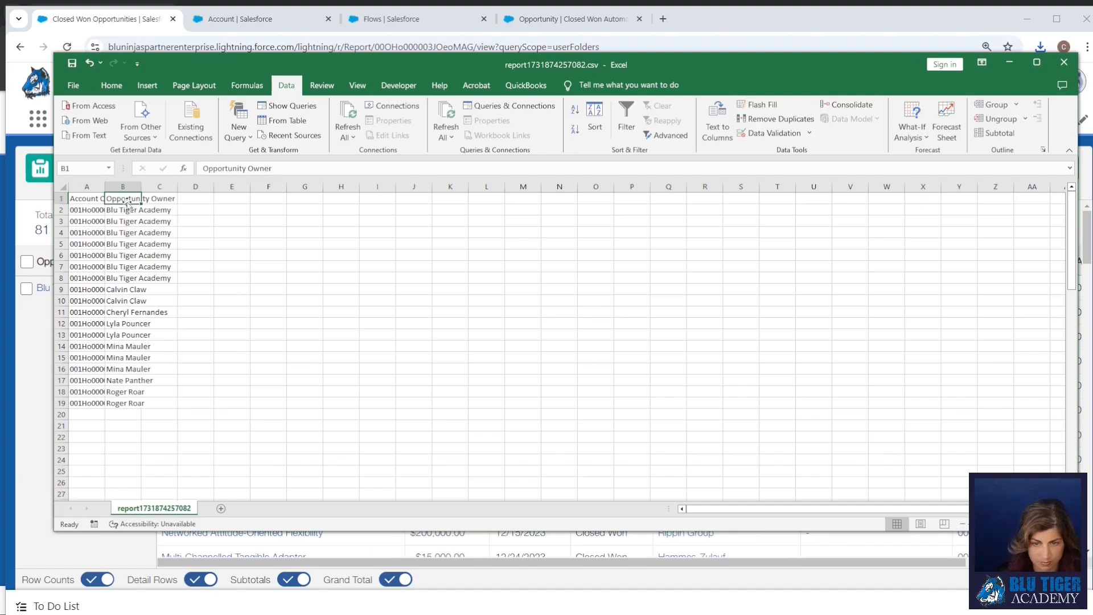
pyautogui.write('Customer')
pyautogui.press('Return')
pyautogui.click(128, 209)
pyautogui.doubleClick(142, 215)
pyautogui.click(195, 244)
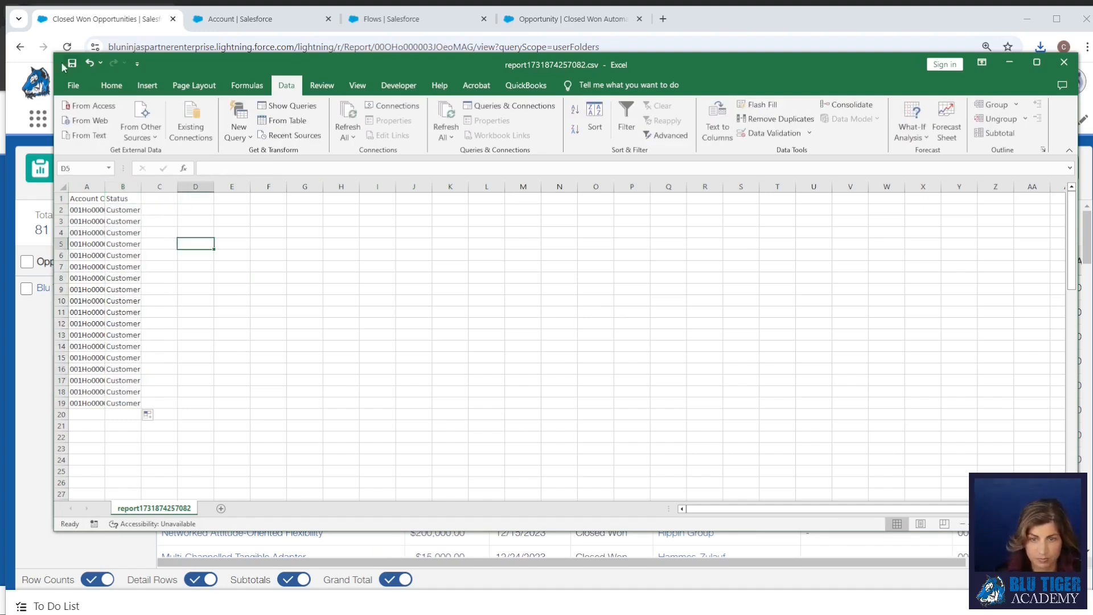
pyautogui.click(72, 63)
pyautogui.press('Return')
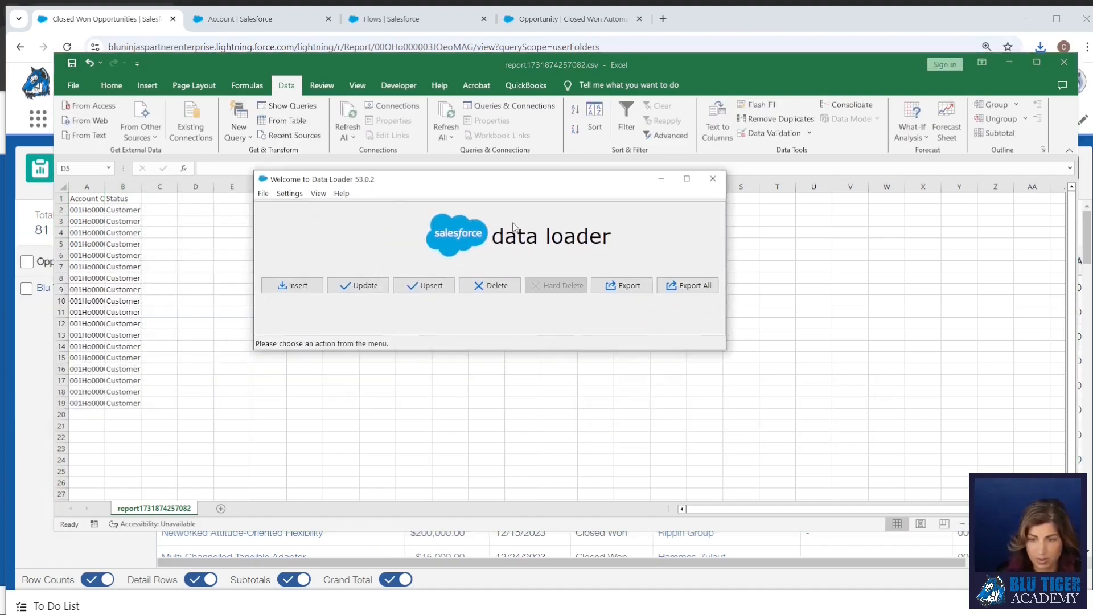
# In Data Loader, start an export of the Account object with Account.extract.csv as the target file.
pyautogui.click(622, 285)
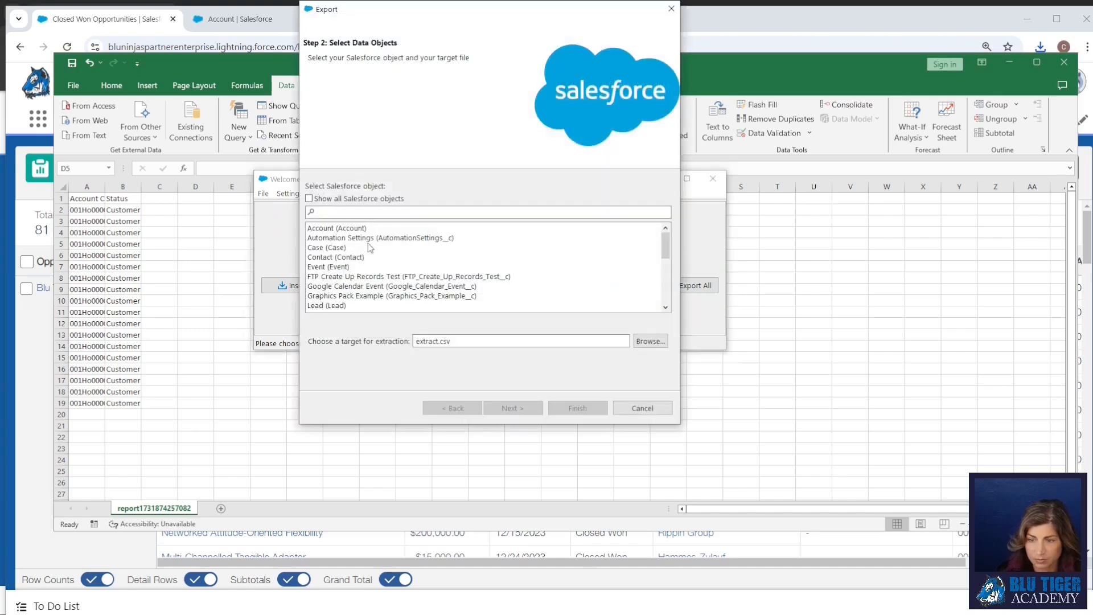
pyautogui.click(417, 341)
pyautogui.write('Account.')
pyautogui.click(651, 342)
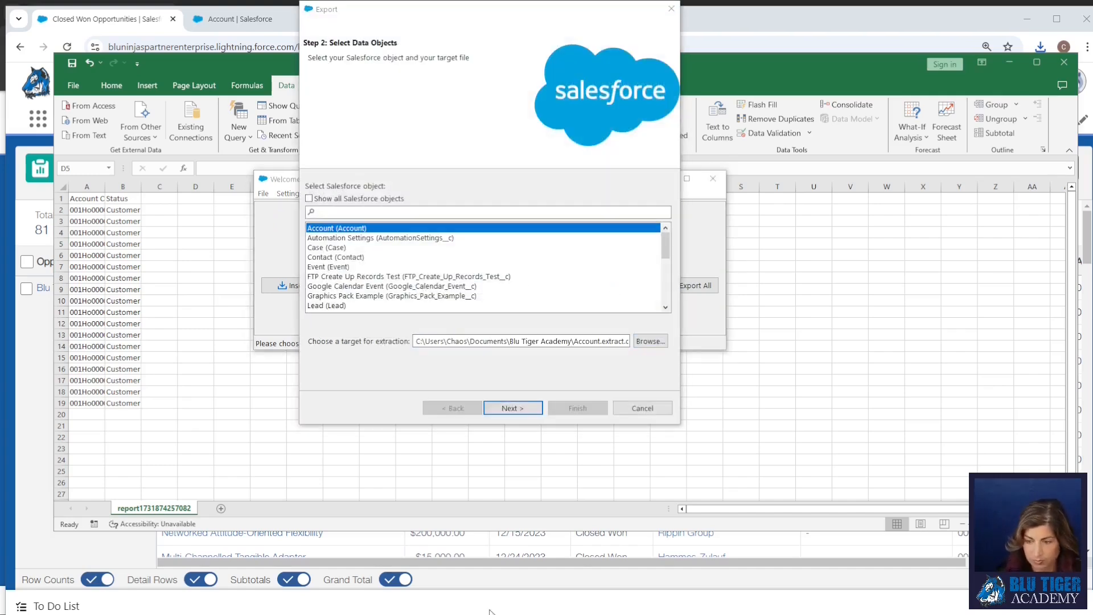
pyautogui.press('Return')
pyautogui.press('Return')
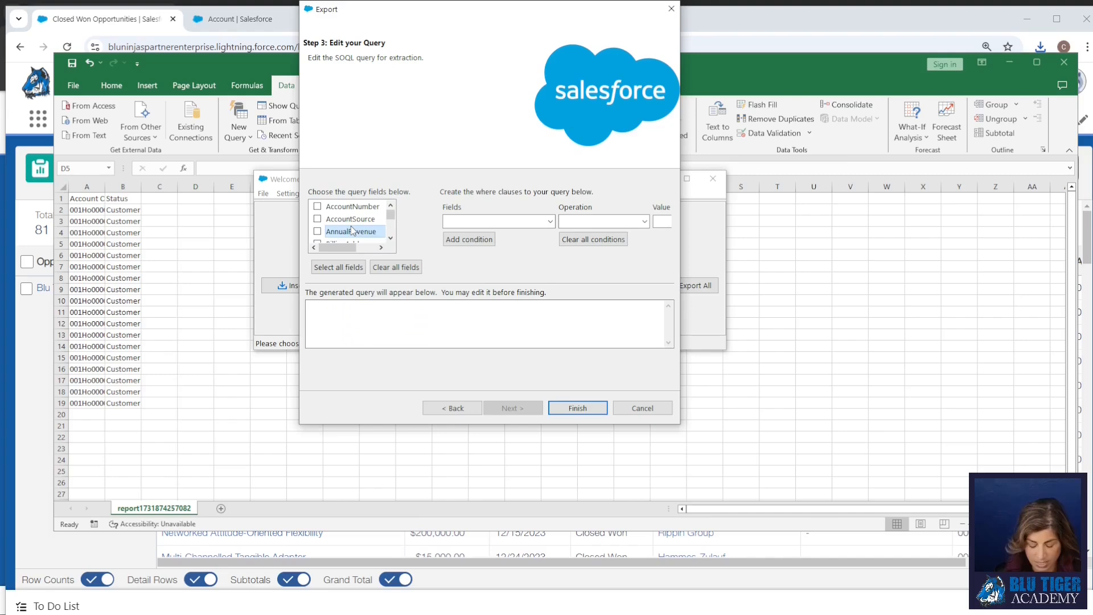
# Run the export with only the Id field in the query and open the extracted CSV in Excel.
pyautogui.scroll(-6, 352, 230)
pyautogui.click(317, 206)
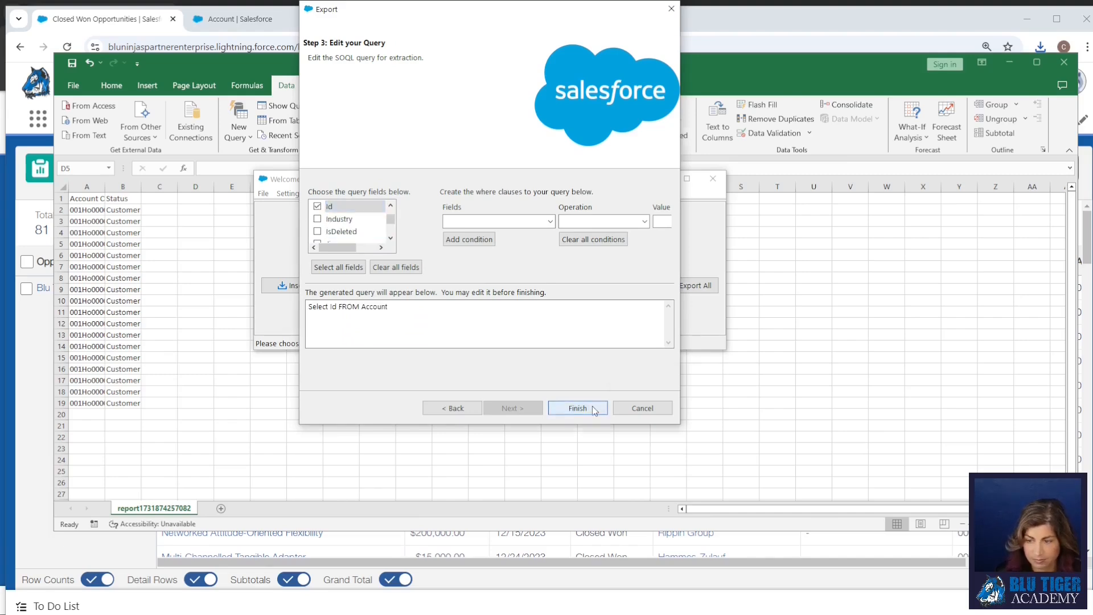
pyautogui.click(577, 407)
pyautogui.click(757, 448)
pyautogui.click(291, 134)
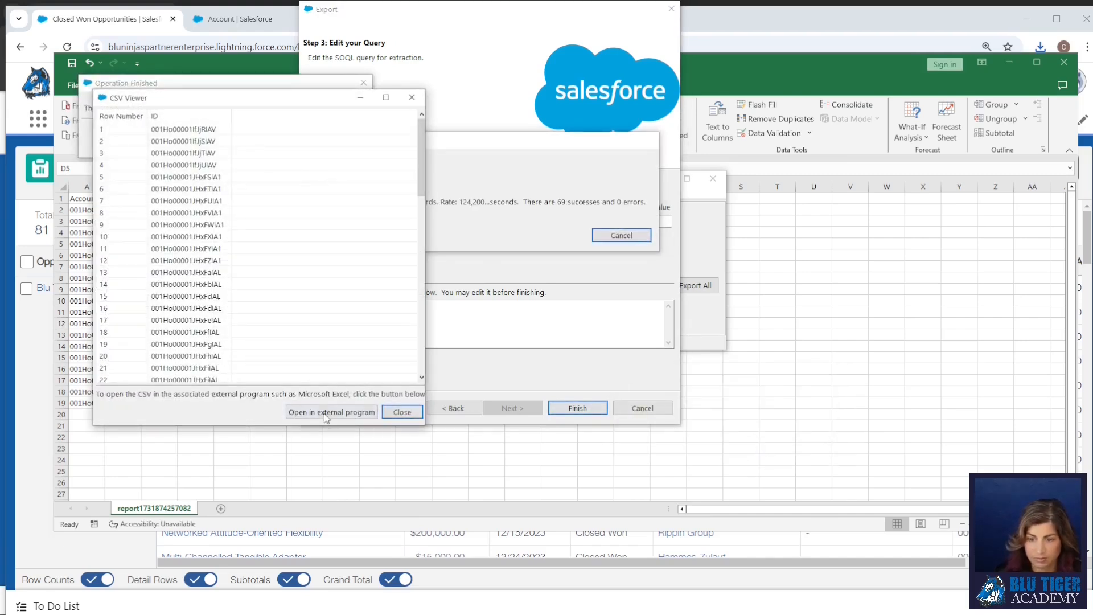
pyautogui.click(327, 414)
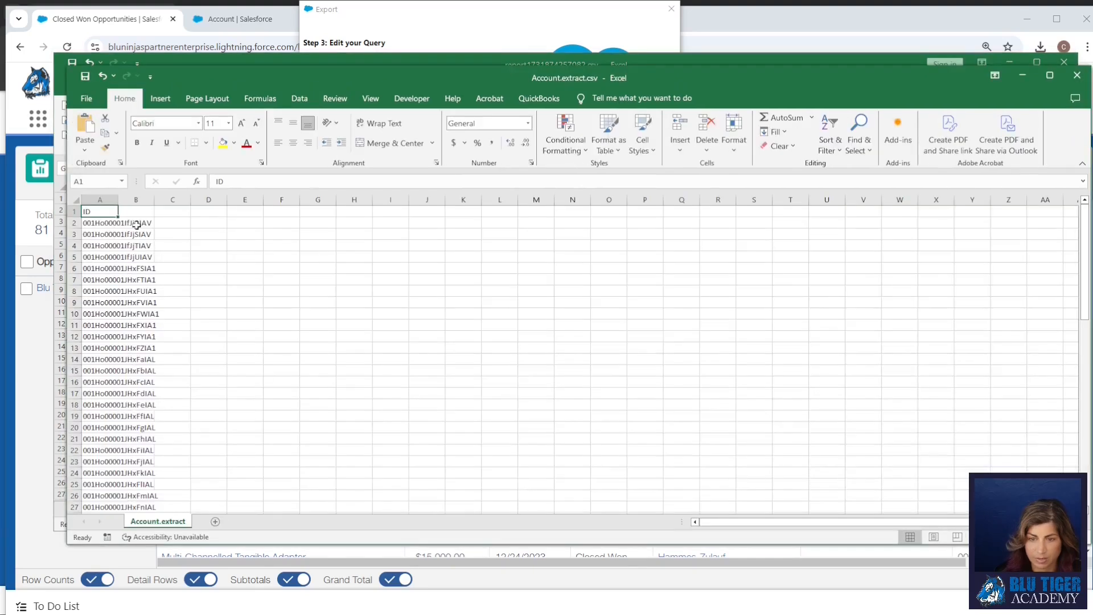
# Add a Status column header beside ID in the account extract.
pyautogui.click(132, 211)
pyautogui.write('us')
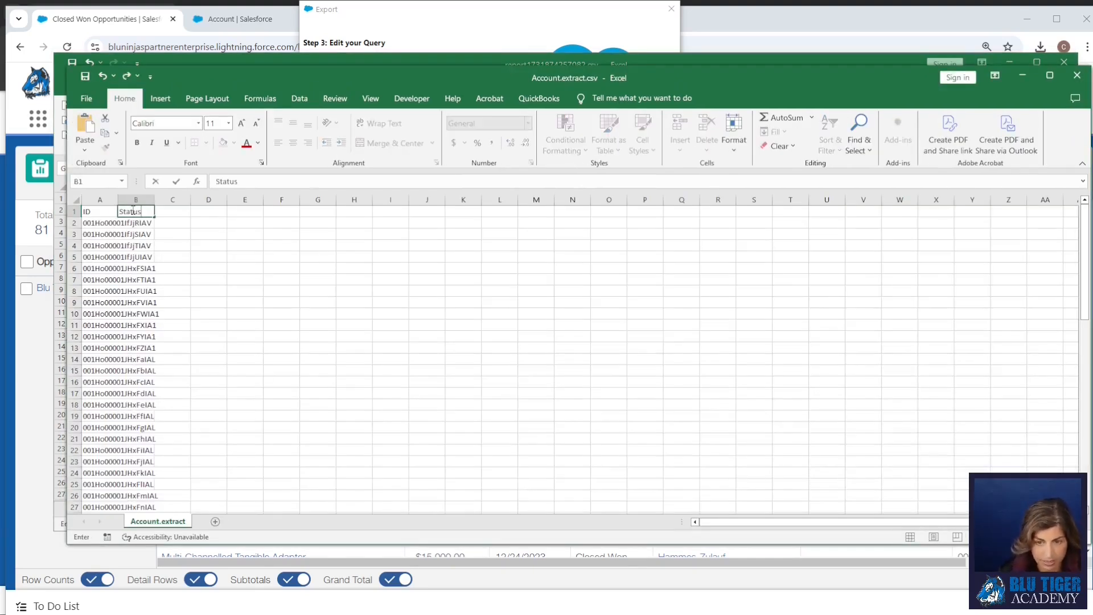
pyautogui.press('Return')
# Fill the Status column with an exact-match VLOOKUP of each ID against columns A:B of the report file, returning column 2.
pyautogui.write('=vloo')
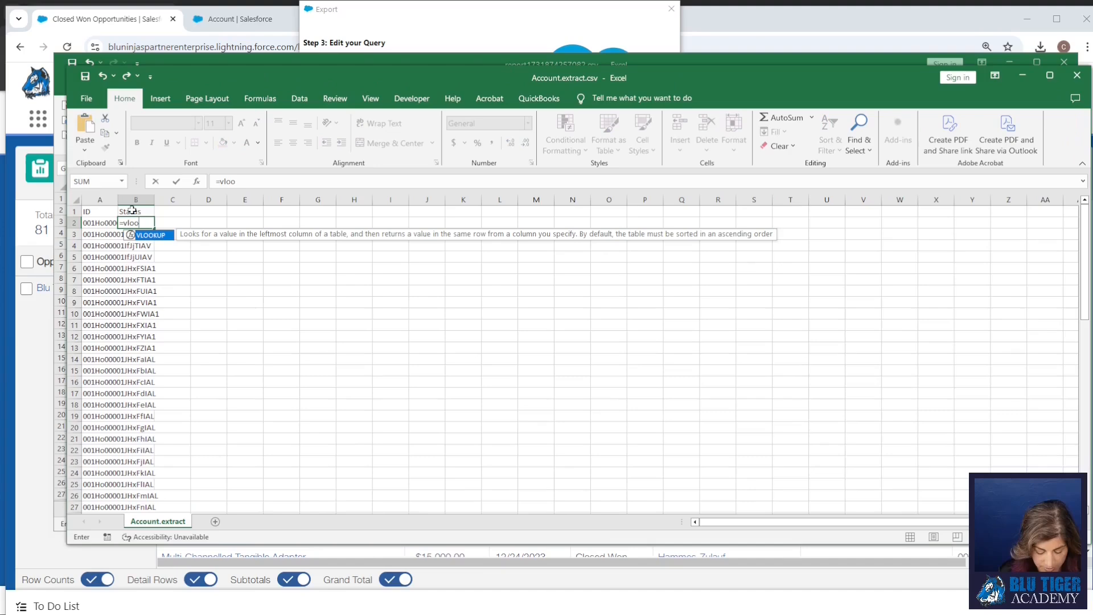
pyautogui.write('kup(')
pyautogui.click(94, 223)
pyautogui.write(',')
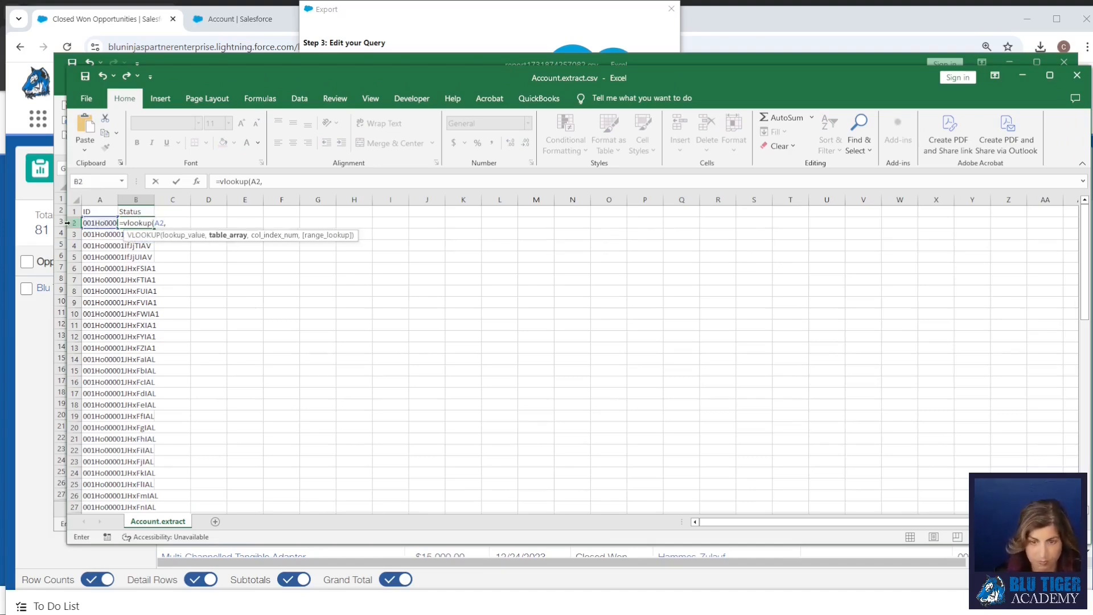
pyautogui.moveTo(67, 223); pyautogui.dragTo(374, 223)
pyautogui.moveTo(88, 187); pyautogui.dragTo(109, 186)
pyautogui.write(',2,false')
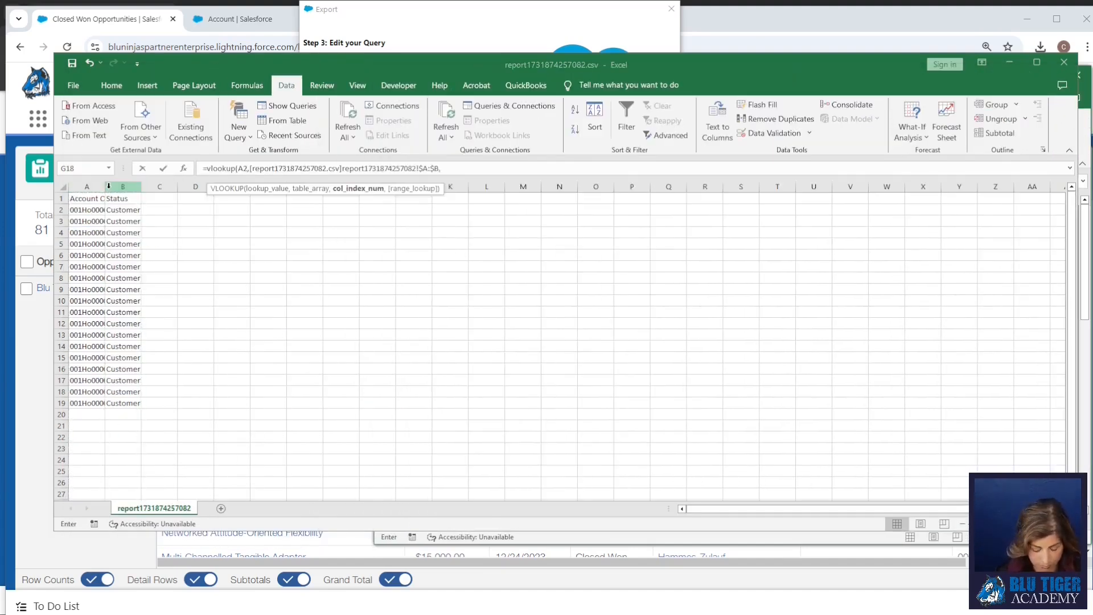
pyautogui.press('Return')
pyautogui.click(445, 222)
pyautogui.doubleClick(461, 229)
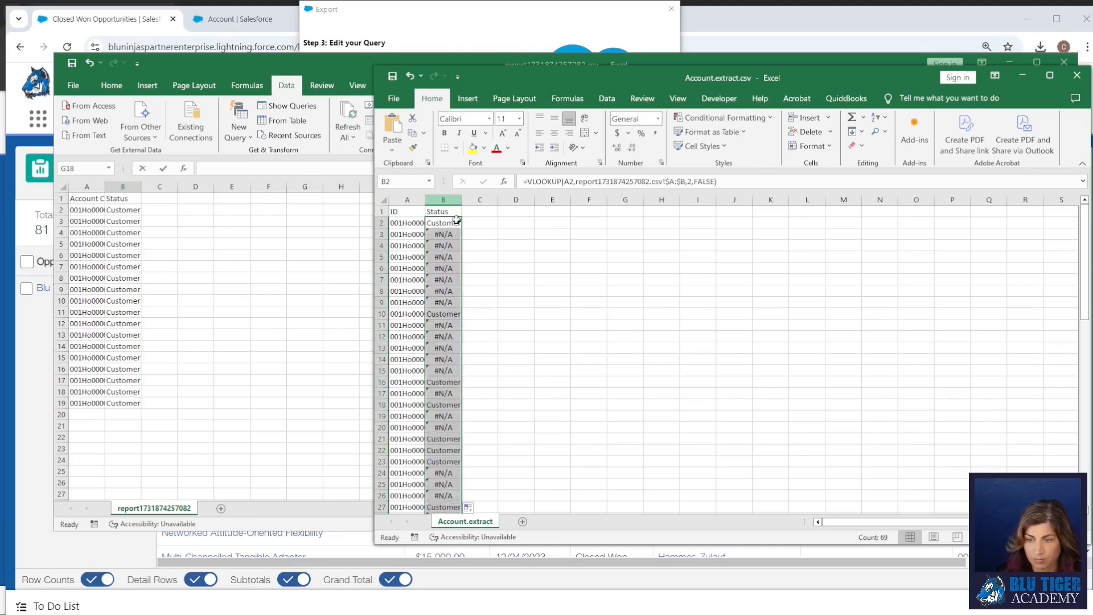
# Sort the account extract by the Status column in ascending order.
pyautogui.click(452, 212)
pyautogui.click(606, 98)
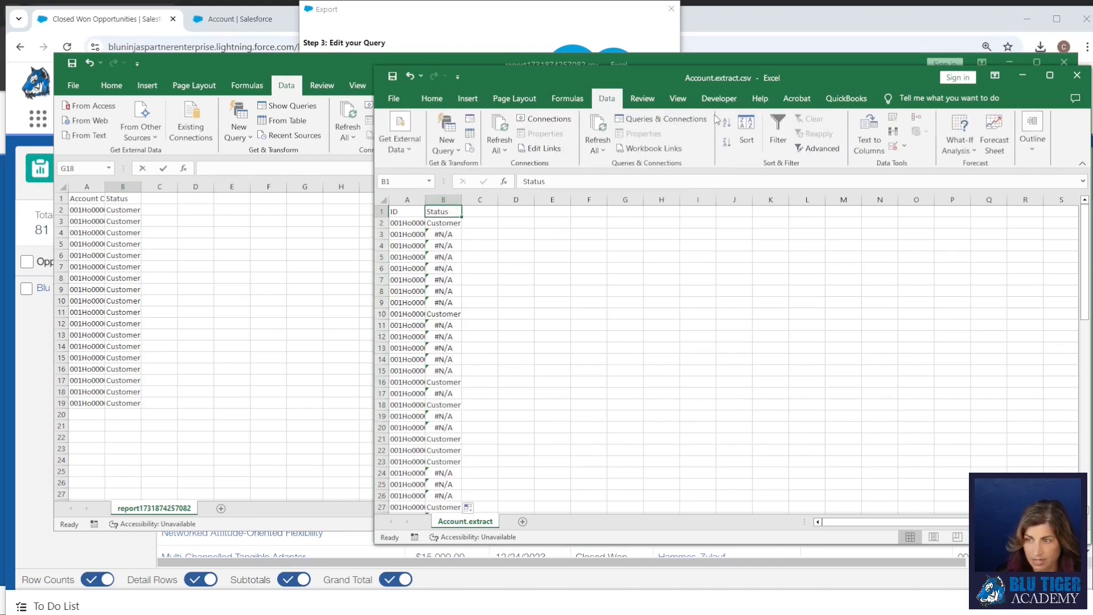
pyautogui.click(725, 125)
# Replace the #N/A statuses from B20 down with Prospect.
pyautogui.doubleClick(442, 431)
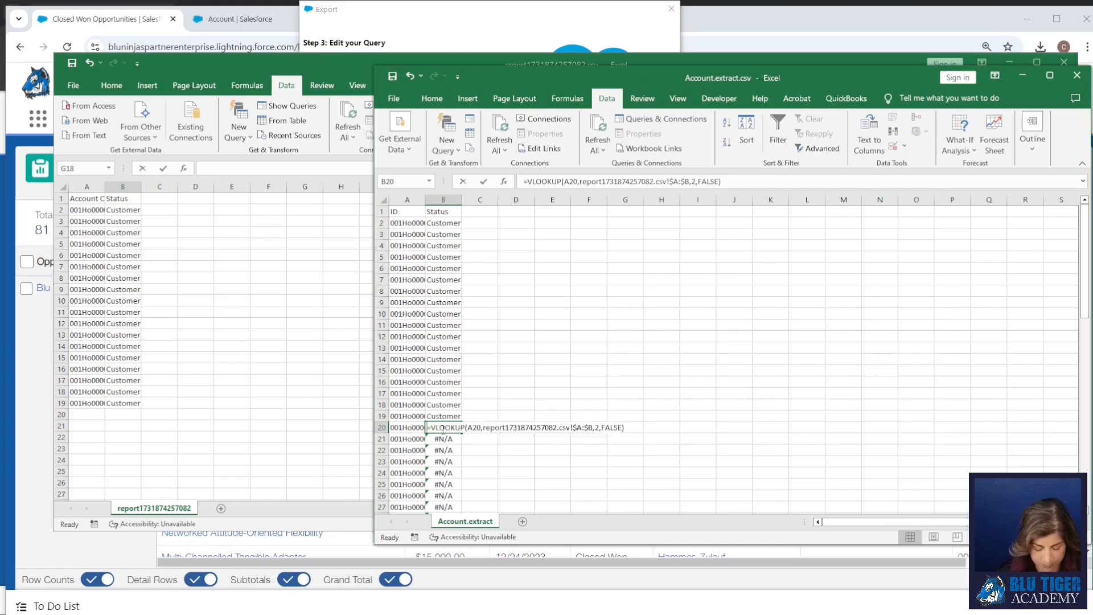
pyautogui.press('Escape')
pyautogui.write('Prospect')
pyautogui.press('Return')
pyautogui.click(456, 427)
pyautogui.doubleClick(460, 434)
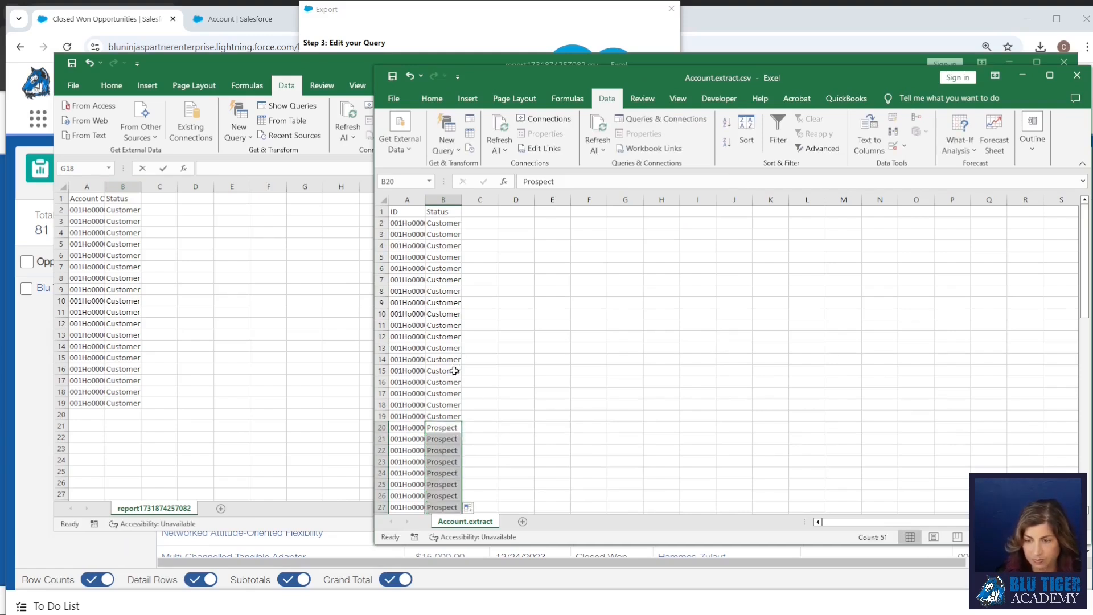
# Convert the Status column's formulas to plain values by copying the column and pasting it over itself as values.
pyautogui.click(454, 371)
pyautogui.rightClick(440, 200)
pyautogui.click(449, 277)
pyautogui.rightClick(431, 300)
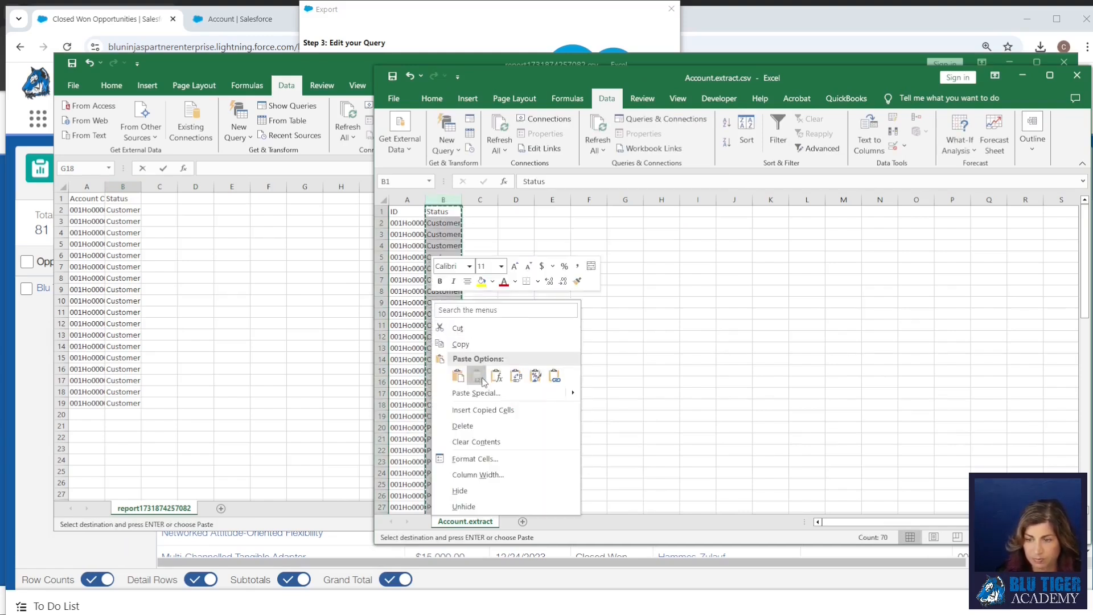
pyautogui.click(478, 377)
# Save the account extract in CSV format and close both workbooks.
pyautogui.click(393, 77)
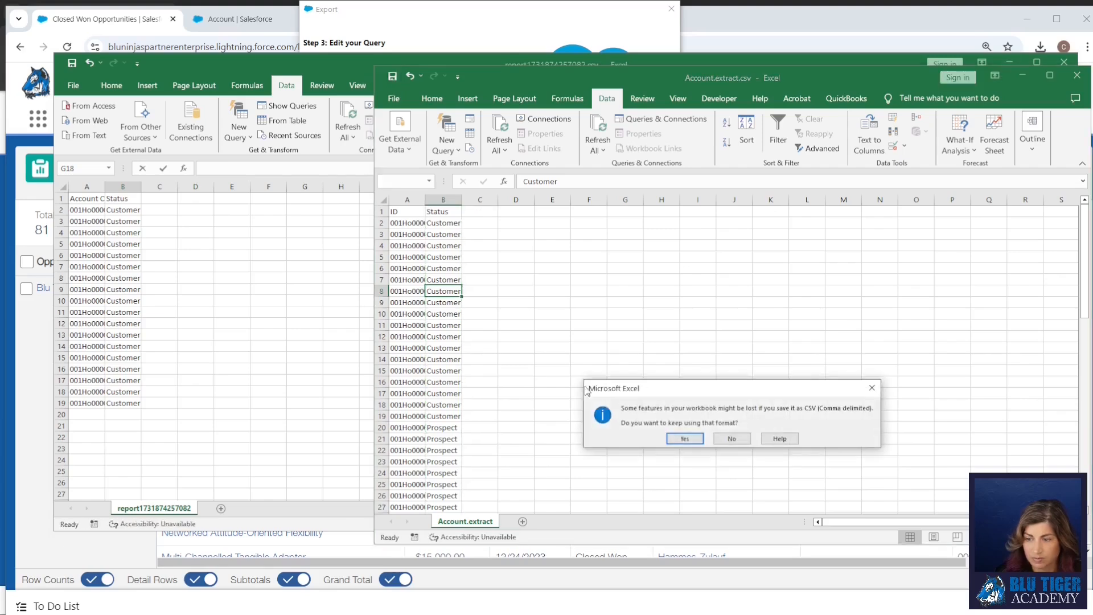
pyautogui.click(681, 434)
pyautogui.click(1077, 75)
pyautogui.click(1064, 61)
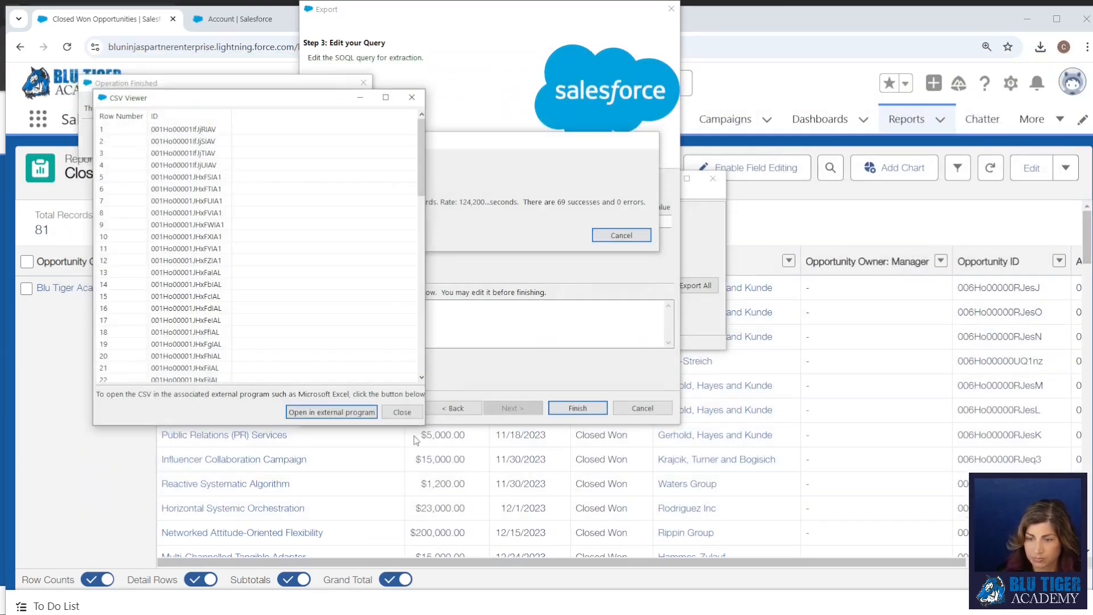
# In Data Loader, start an update of the Account object using the saved account extract CSV file.
pyautogui.click(345, 135)
pyautogui.click(357, 285)
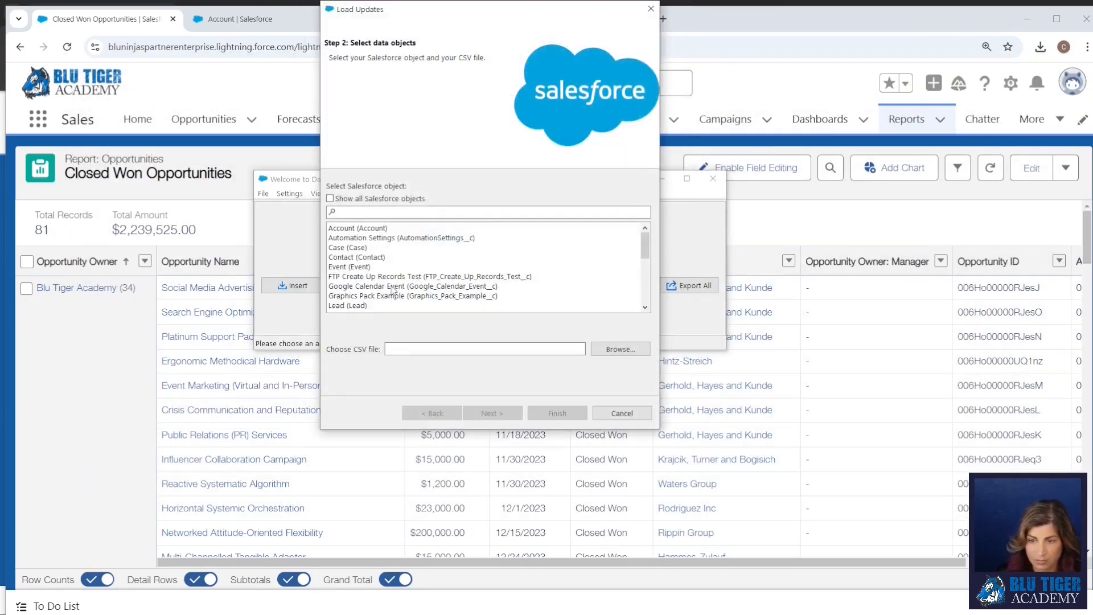
pyautogui.click(354, 229)
pyautogui.click(621, 349)
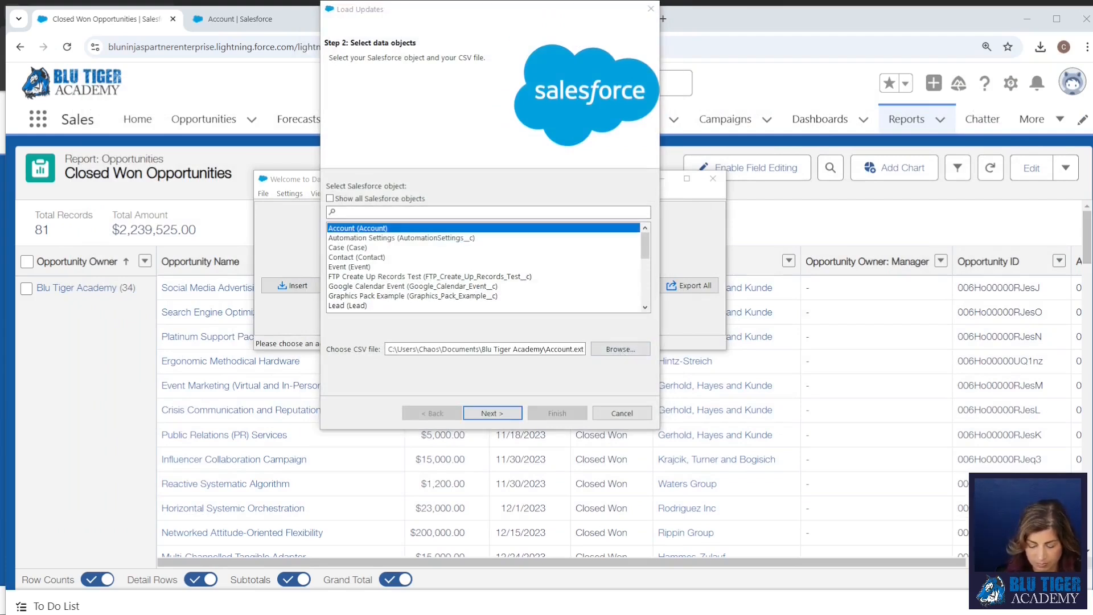
pyautogui.click(492, 413)
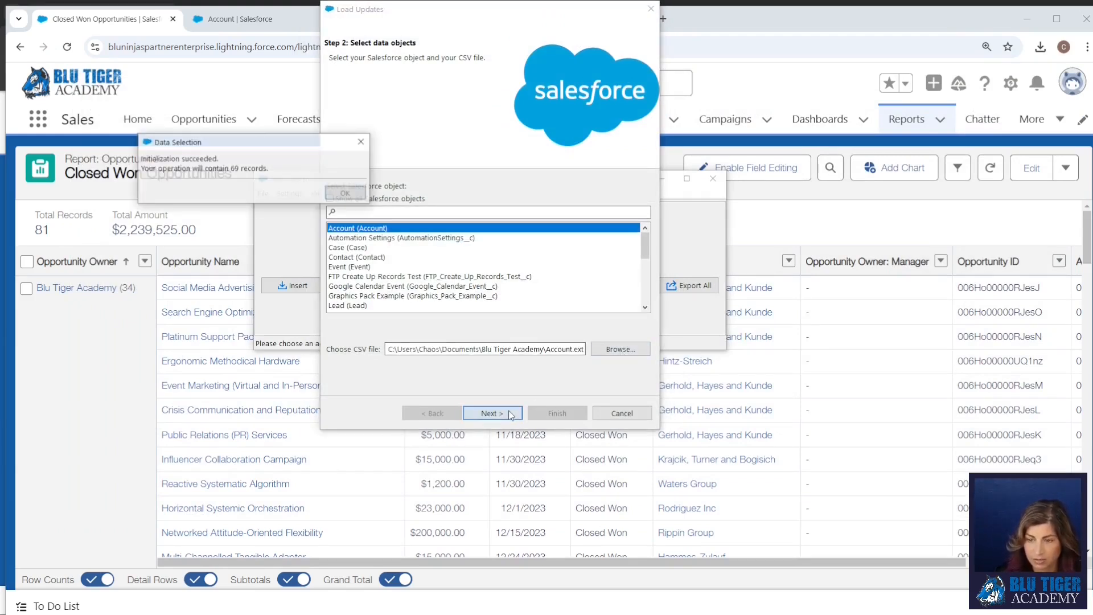
pyautogui.click(345, 193)
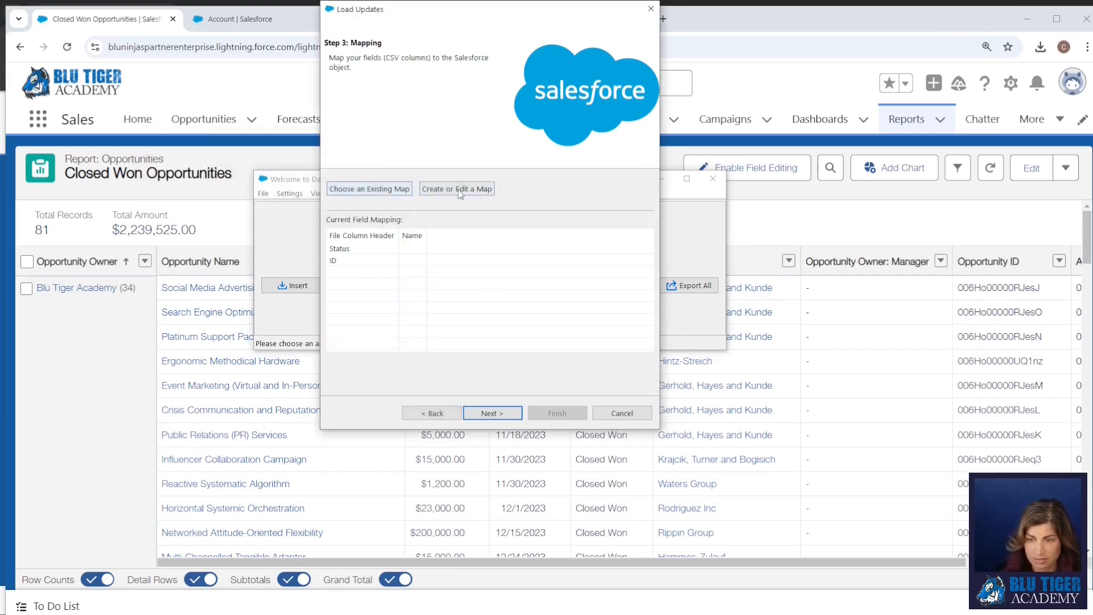
# Create a field map by auto-matching the CSV columns, with ID mapped to Id and Status to Status__c.
pyautogui.click(456, 188)
pyautogui.click(270, 191)
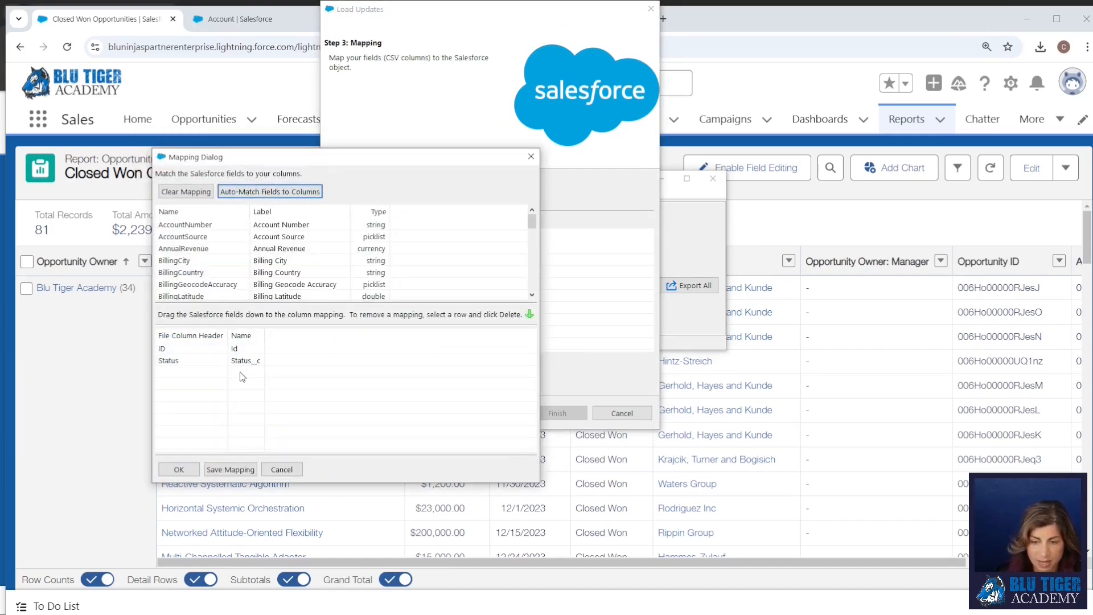
pyautogui.click(173, 469)
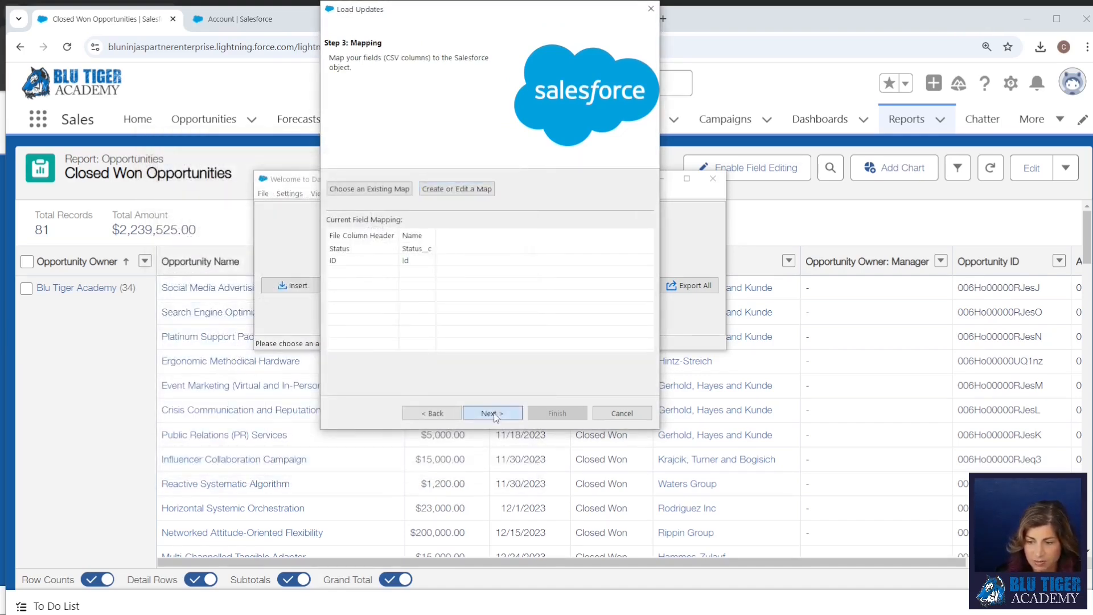
# Run the account update with the default results directory and close Data Loader.
pyautogui.click(491, 413)
pyautogui.click(551, 414)
pyautogui.click(763, 451)
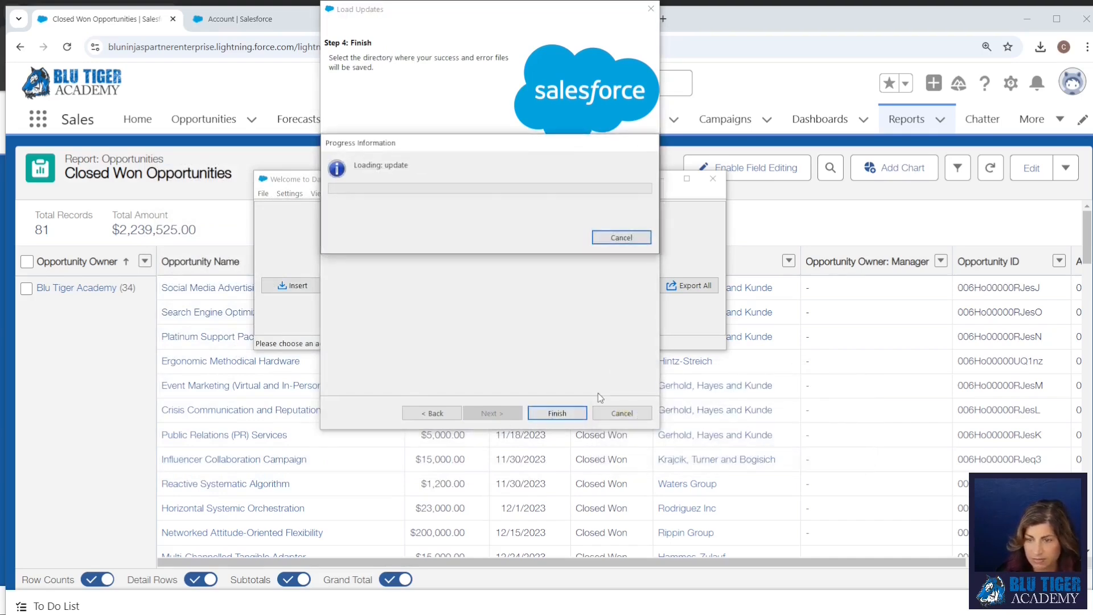
pyautogui.click(451, 251)
pyautogui.click(329, 163)
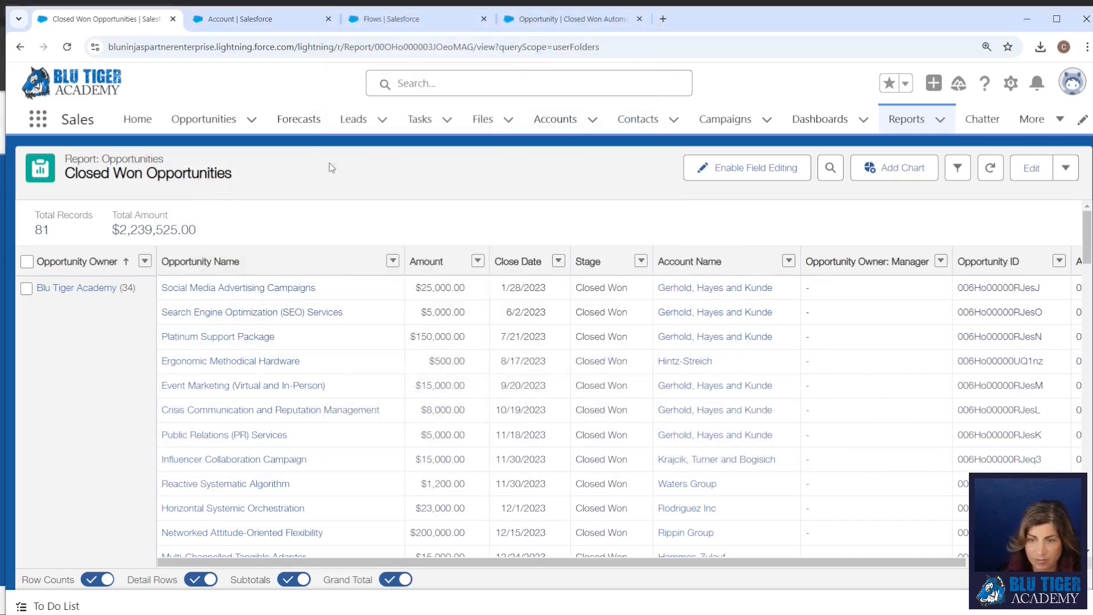
# Add the account's Status column to the Closed Won Opportunities report, and save and run it.
pyautogui.click(1030, 168)
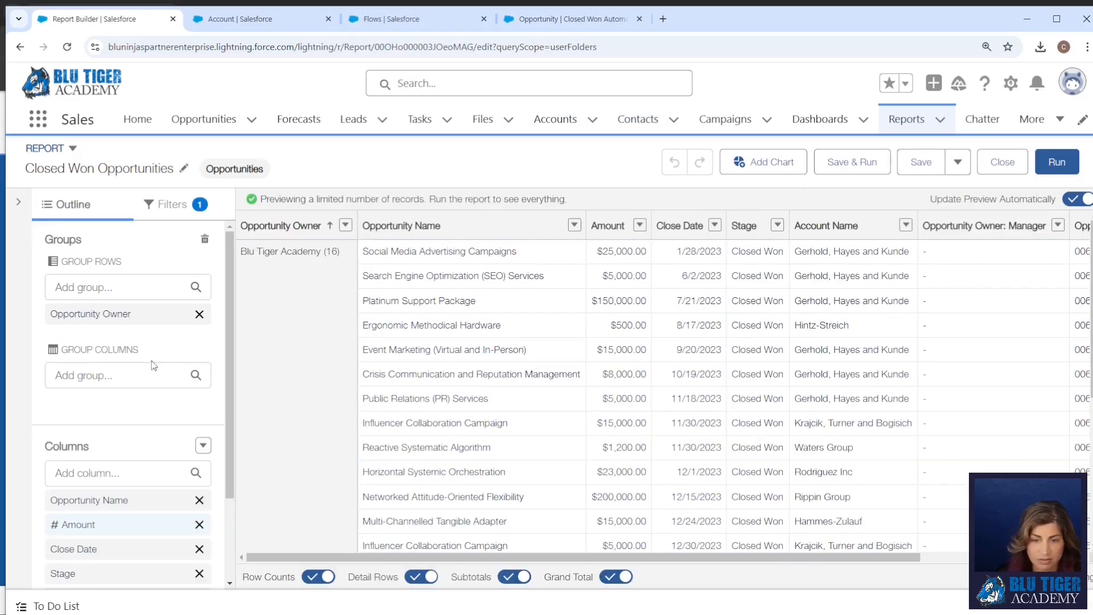
pyautogui.click(119, 471)
pyautogui.write('status')
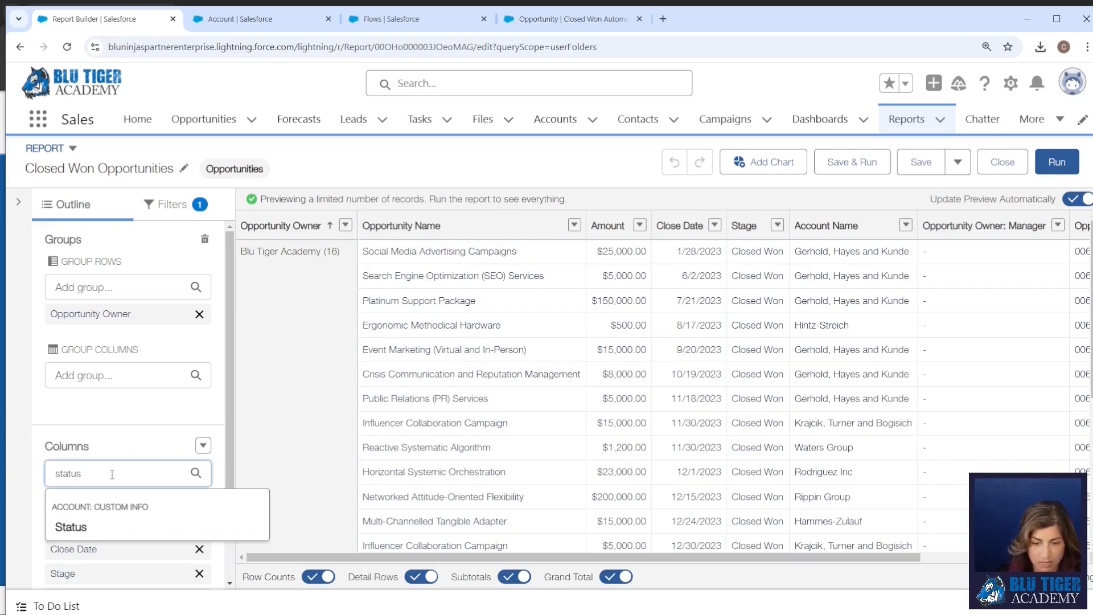
pyautogui.click(111, 526)
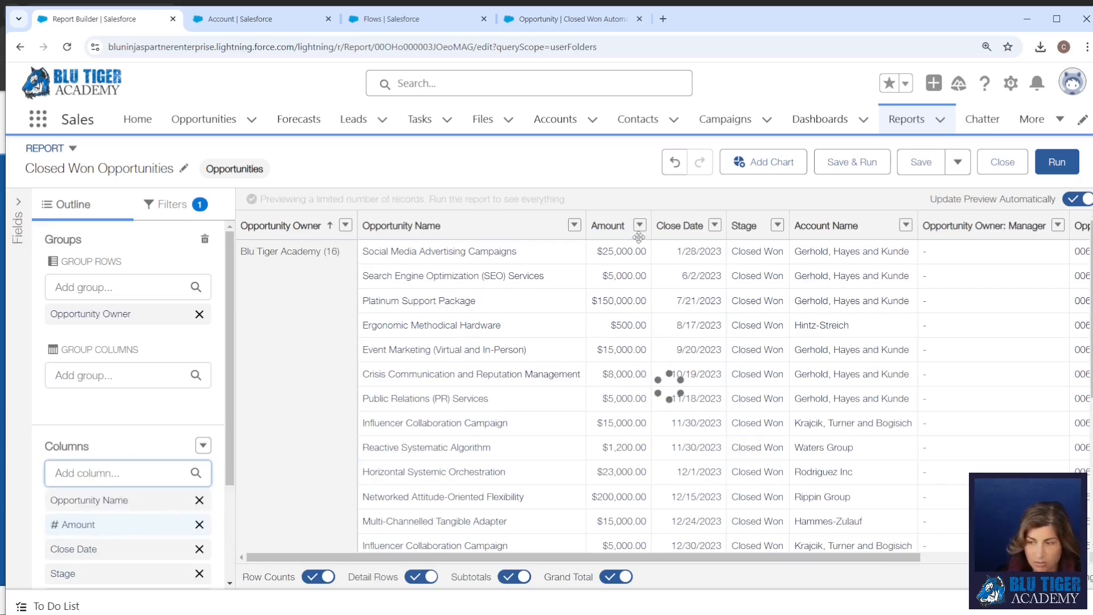
pyautogui.click(850, 164)
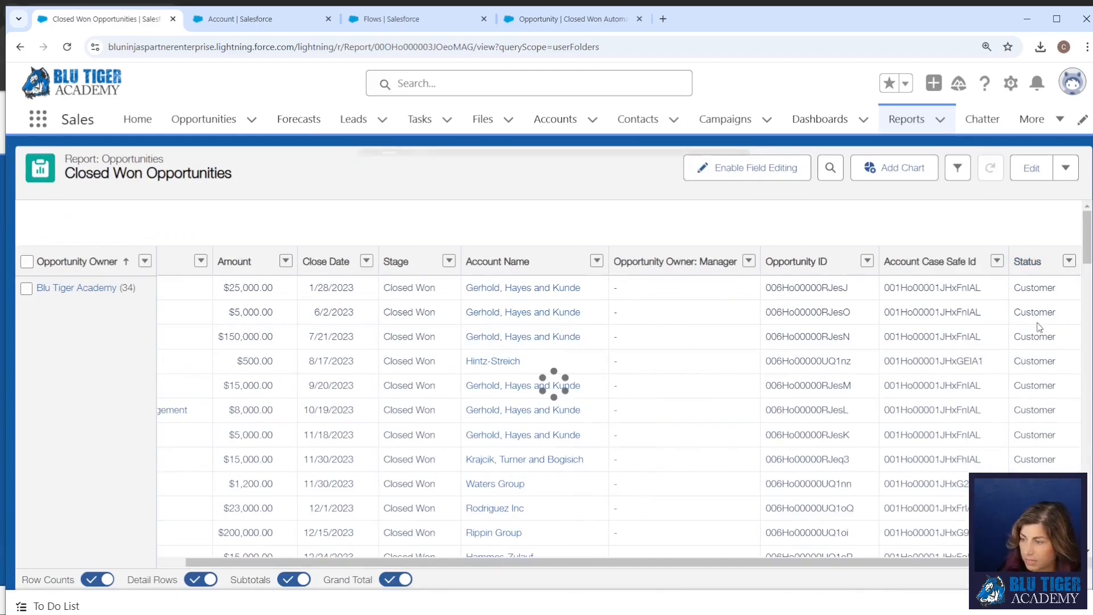
# Group the report rows by Status and look through the grouped opportunities.
pyautogui.click(1070, 260)
pyautogui.click(939, 288)
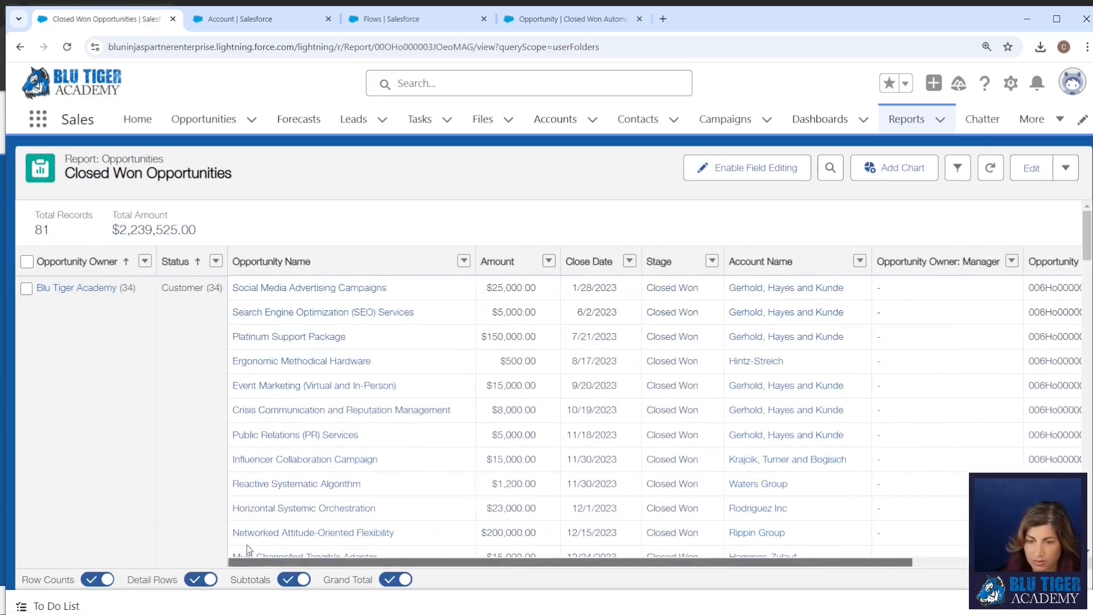
pyautogui.scroll(-10, 182, 430)
pyautogui.scroll(-8, 184, 431)
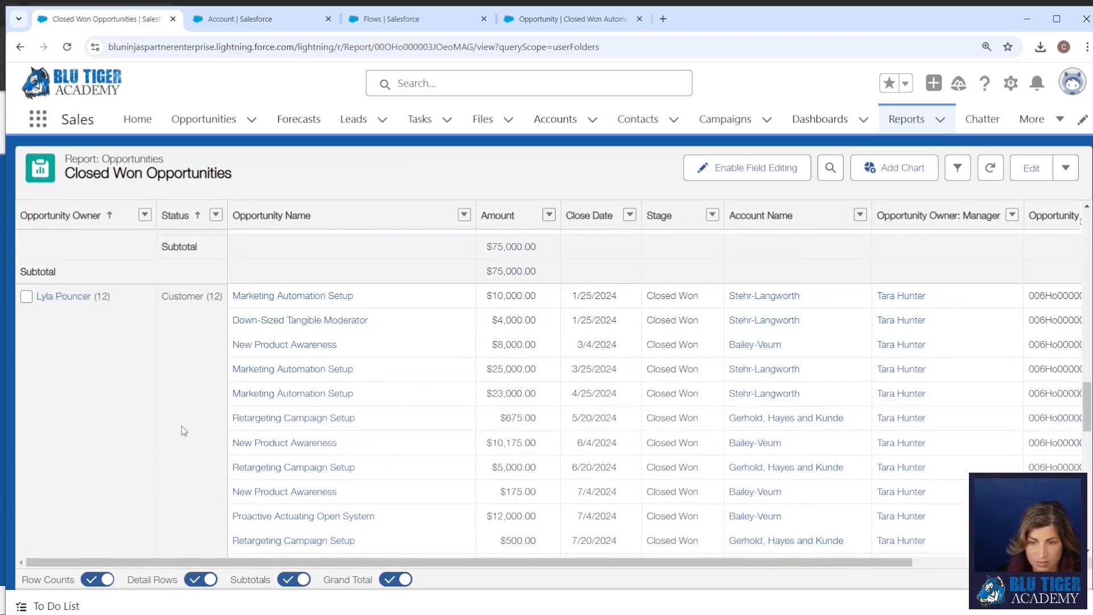
# Remove the Opportunity Owner grouping and hide the detail rows in the report.
pyautogui.click(145, 215)
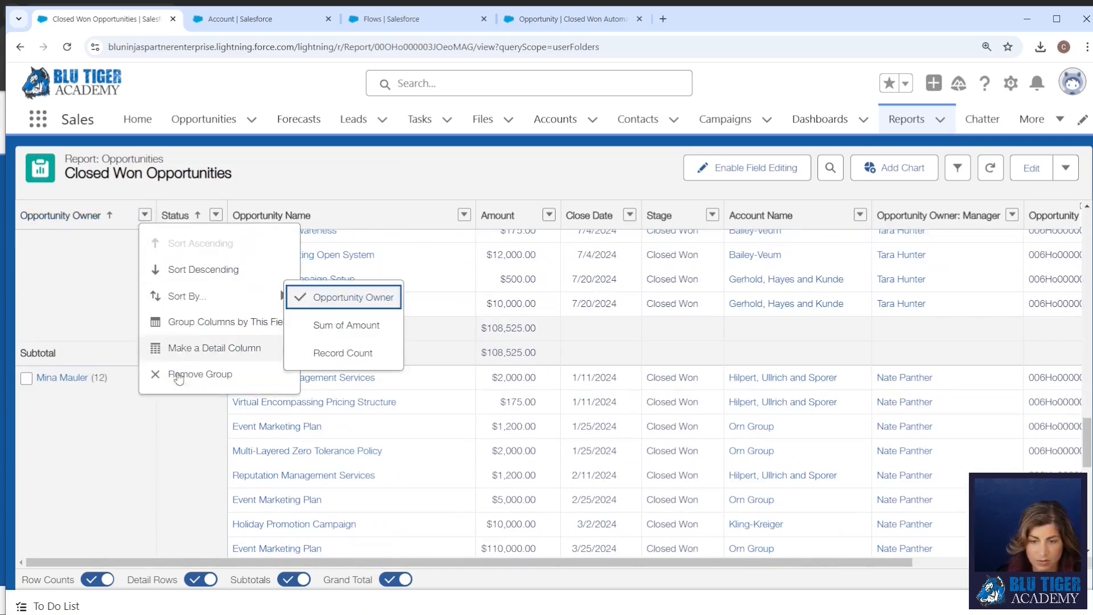
pyautogui.click(183, 373)
pyautogui.click(201, 579)
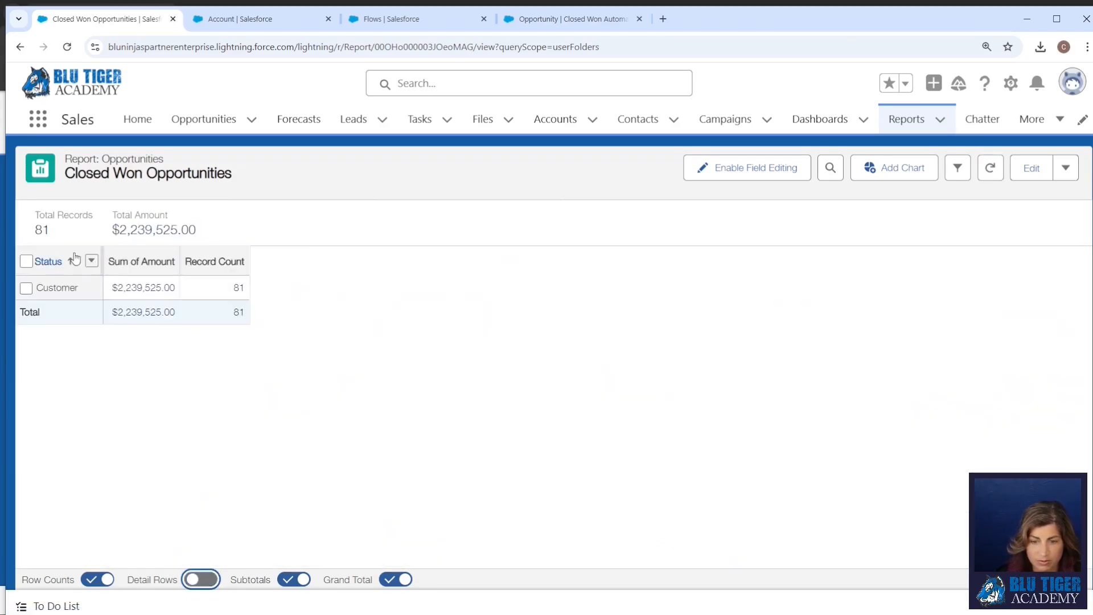